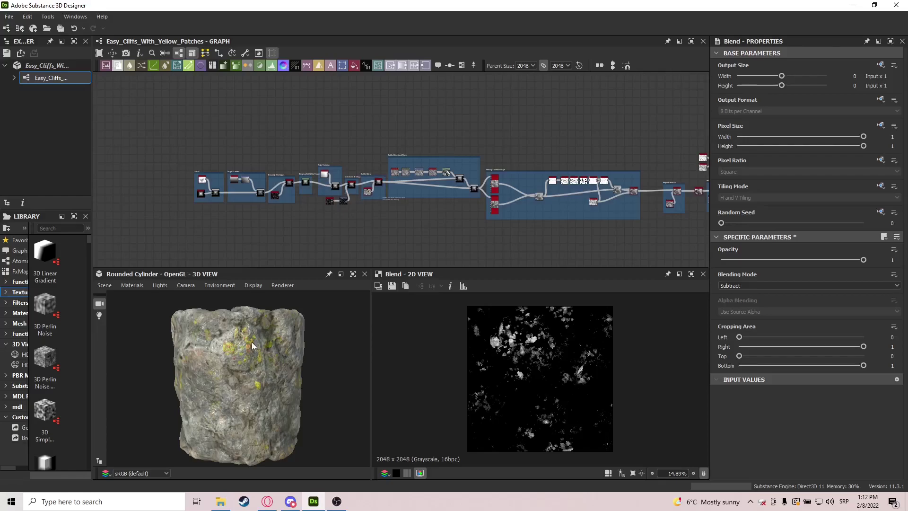
Step: Inspect the cliff material on the 3D cylinder and preview the Blend output of the Cracks frame in the 2D view
drag(252, 345, 286, 360)
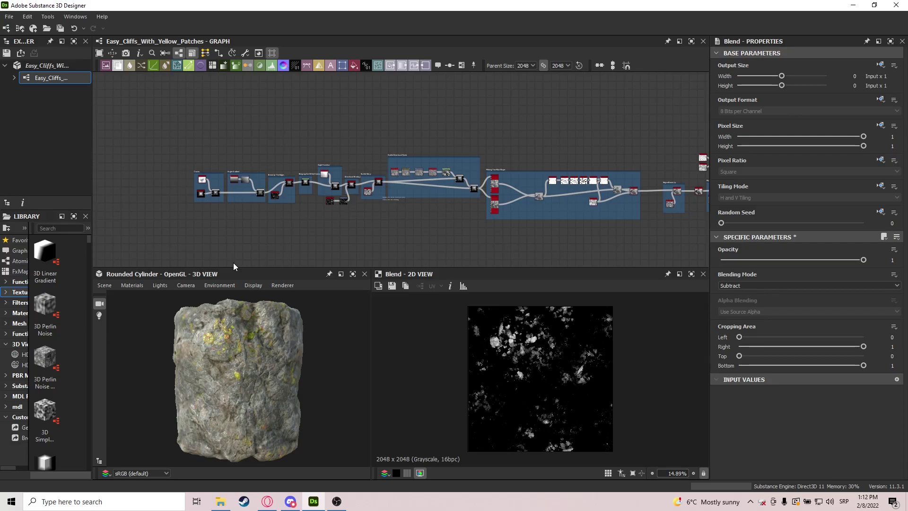
scroll(199, 198, up, 8)
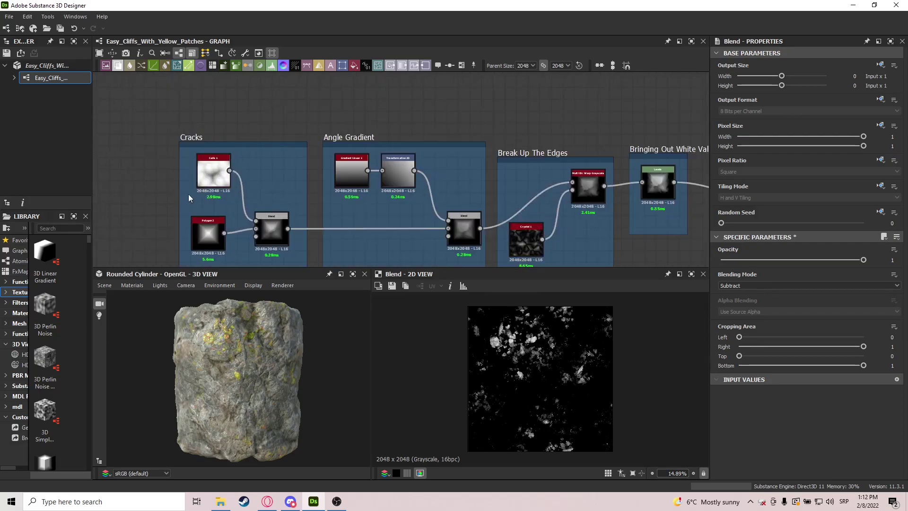
scroll(222, 201, up, 2)
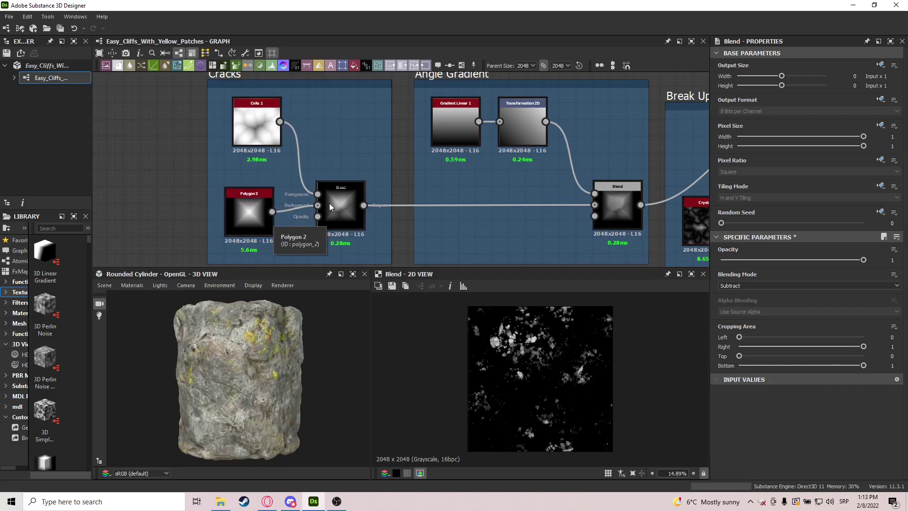
double_click(345, 201)
scroll(547, 388, up, 3)
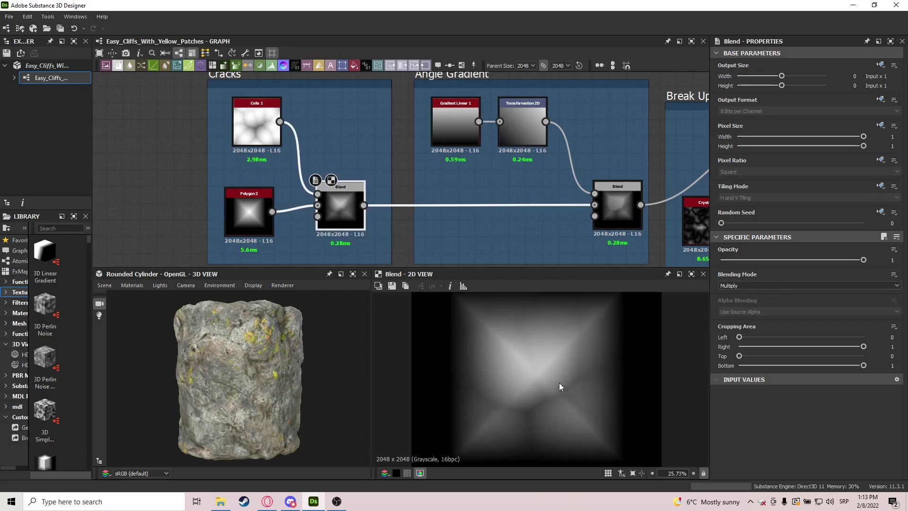
Step: Preview the output of the Blend node in the Angle Gradient frame
scroll(504, 200, up, 1)
middle_drag(503, 201, 409, 204)
scroll(410, 203, down, 1)
middle_drag(410, 204, 325, 202)
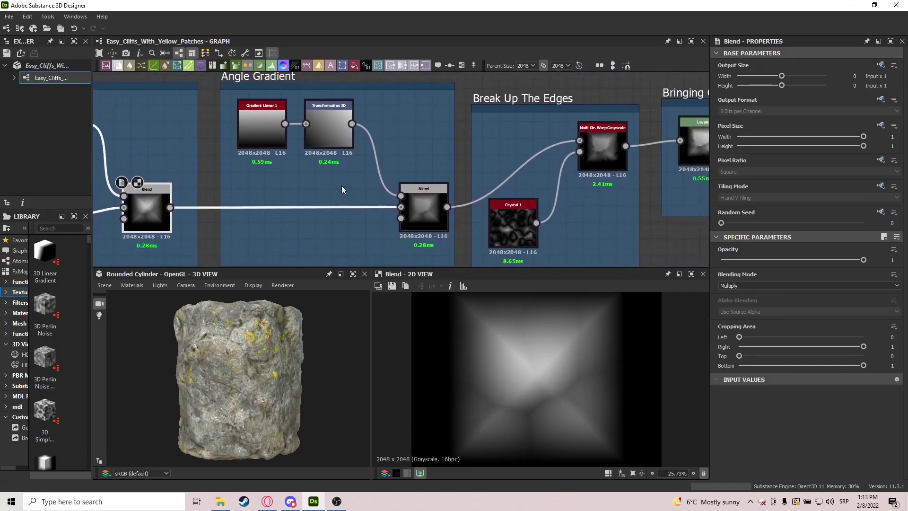
double_click(432, 205)
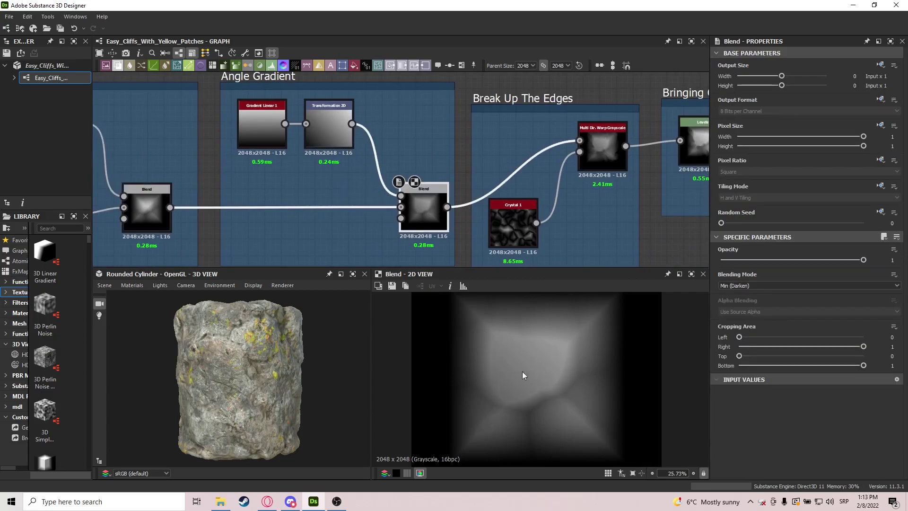
Step: Preview the Multi Directional Warp Grayscale in Break Up The Edges and the Levels node in Bringing Out White Values
middle_drag(570, 163, 410, 169)
double_click(450, 160)
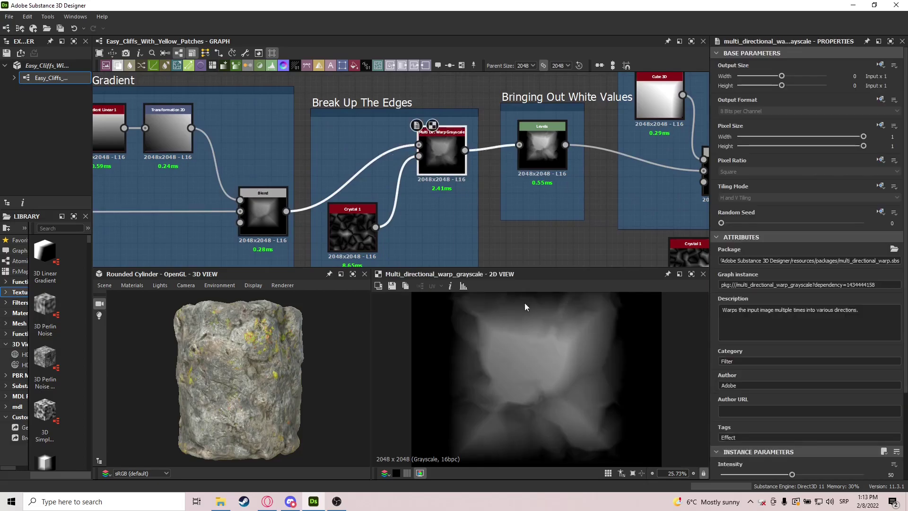
middle_drag(442, 219, 344, 227)
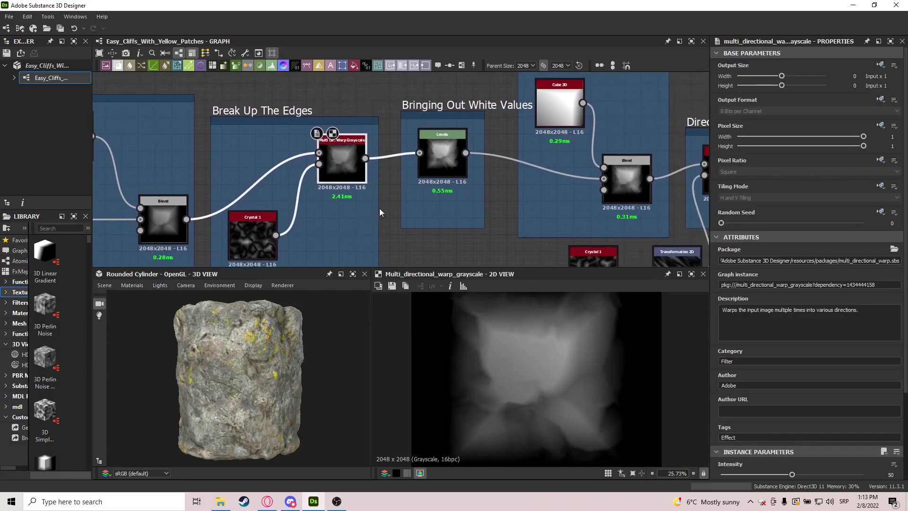
double_click(450, 161)
drag(450, 172, 455, 178)
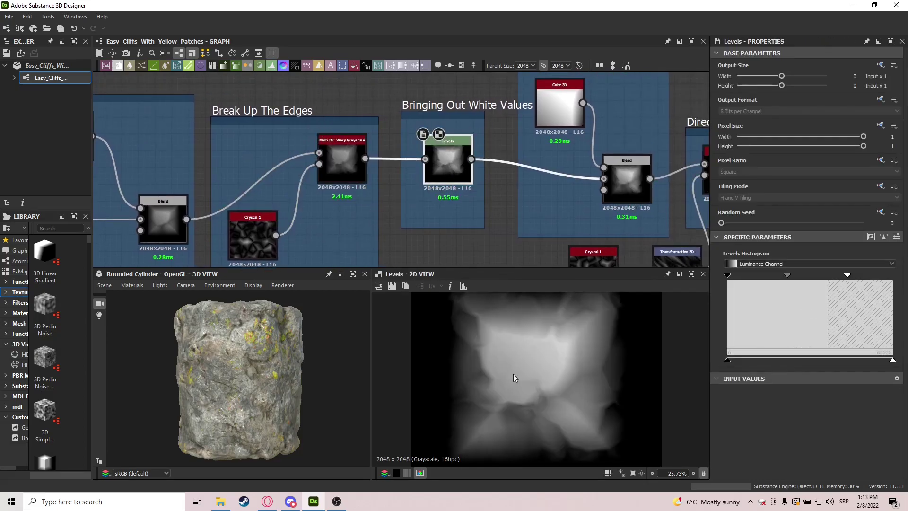
Step: Examine the Angle Variation frame by previewing its Cube 3D input and the Blend node it feeds
middle_drag(556, 191, 432, 237)
middle_drag(444, 175, 423, 178)
scroll(423, 177, down, 1)
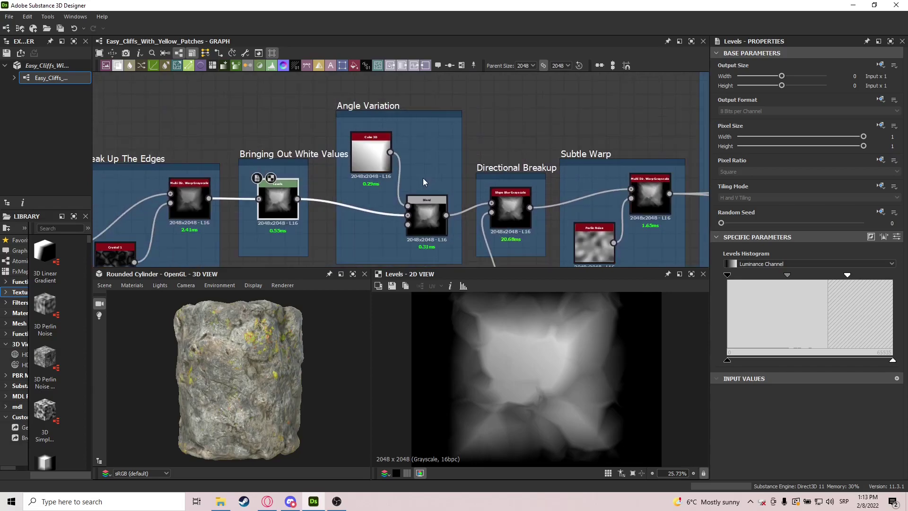
click(425, 234)
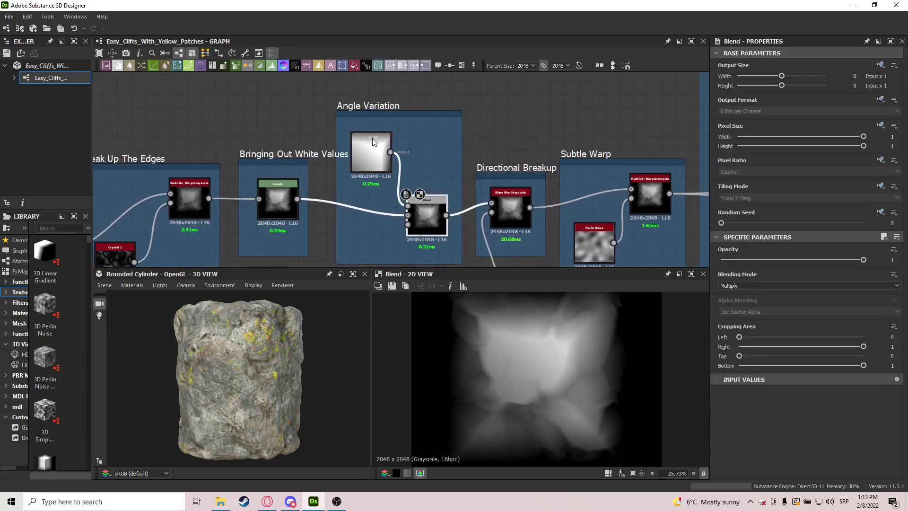
click(365, 153)
scroll(555, 348, down, 3)
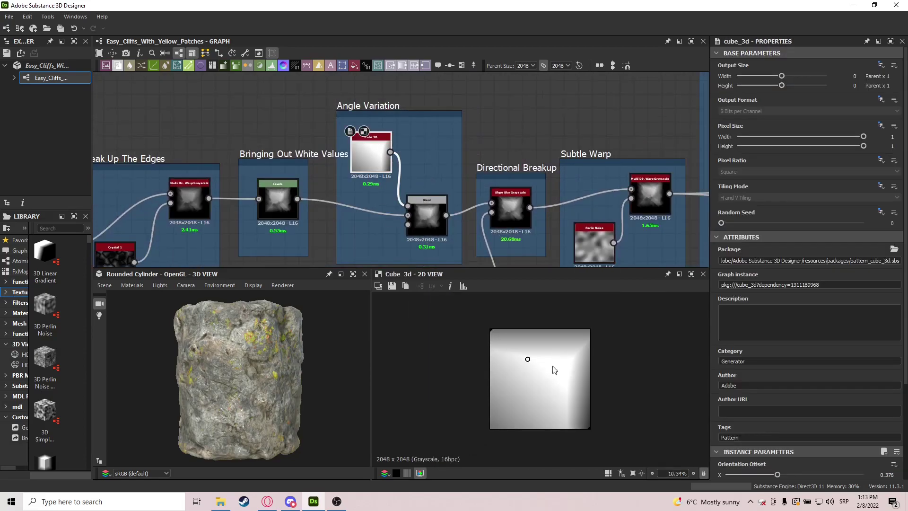
click(436, 218)
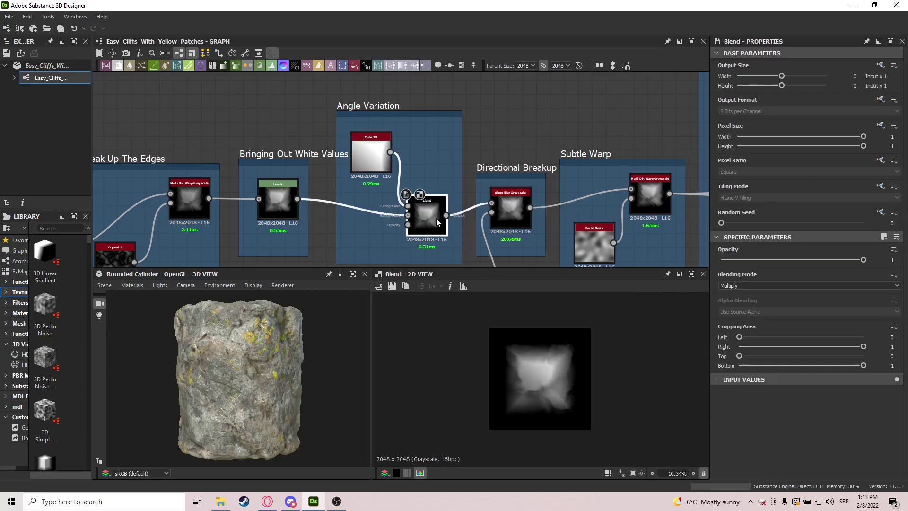
scroll(561, 364, up, 2)
scroll(561, 368, up, 1)
Step: Preview the Slope Blur Grayscale in Directional Breakup and the Multi Directional Warp Grayscale in Subtle Warp
middle_drag(483, 221, 458, 164)
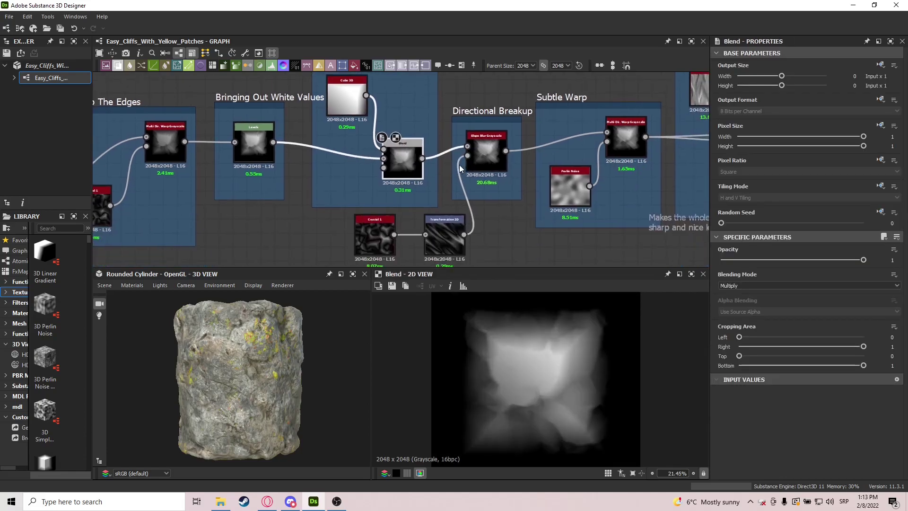
click(485, 155)
scroll(461, 246, up, 2)
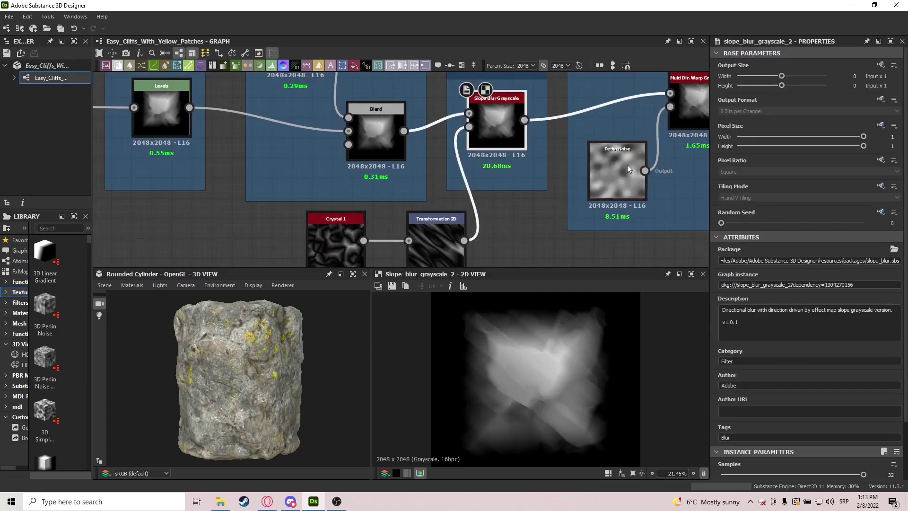
middle_drag(626, 164, 417, 232)
middle_drag(478, 220, 426, 198)
click(438, 143)
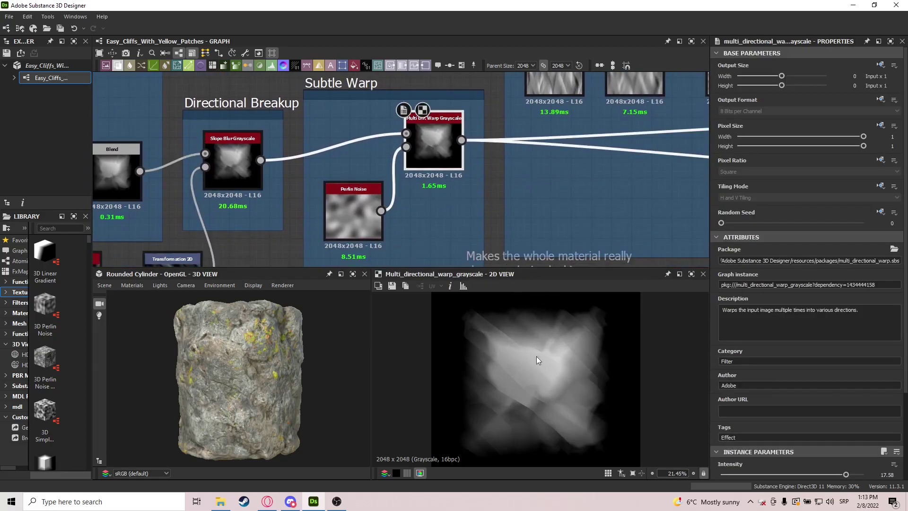
Step: Follow the Subtle Driectional Noise chain and preview the final Blend node that feeds the tile samplers
middle_drag(581, 167, 481, 207)
middle_drag(216, 231, 244, 191)
middle_drag(488, 135, 348, 199)
scroll(348, 198, down, 2)
scroll(484, 208, down, 1)
middle_drag(484, 208, 416, 197)
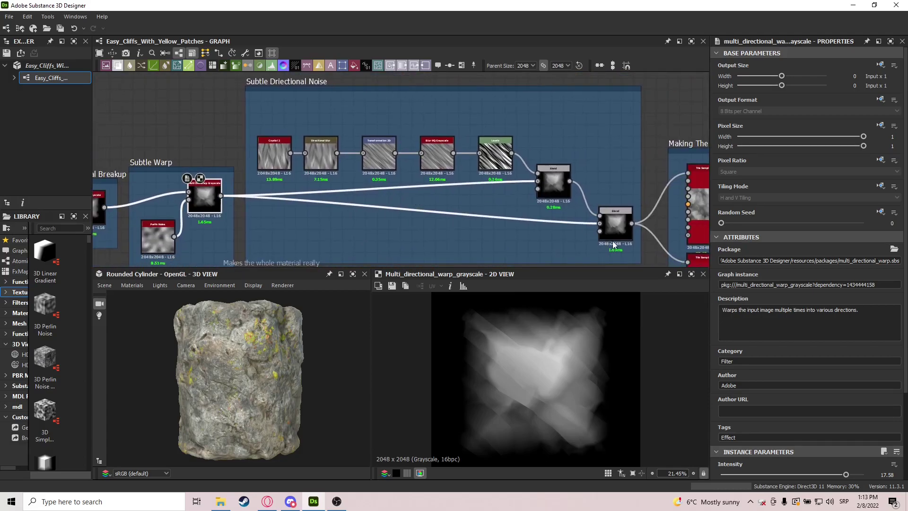
middle_drag(599, 199, 500, 191)
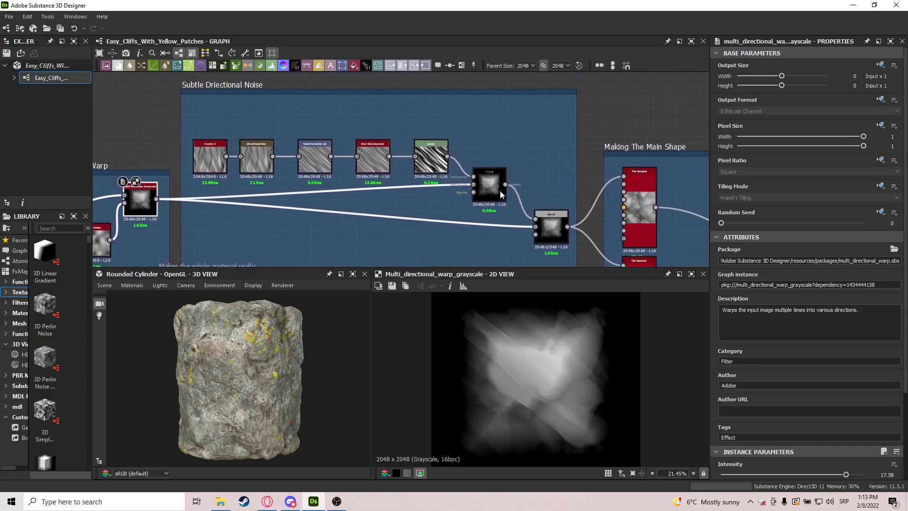
scroll(490, 190, up, 2)
click(490, 190)
middle_drag(397, 233, 357, 223)
double_click(526, 214)
scroll(522, 338, up, 3)
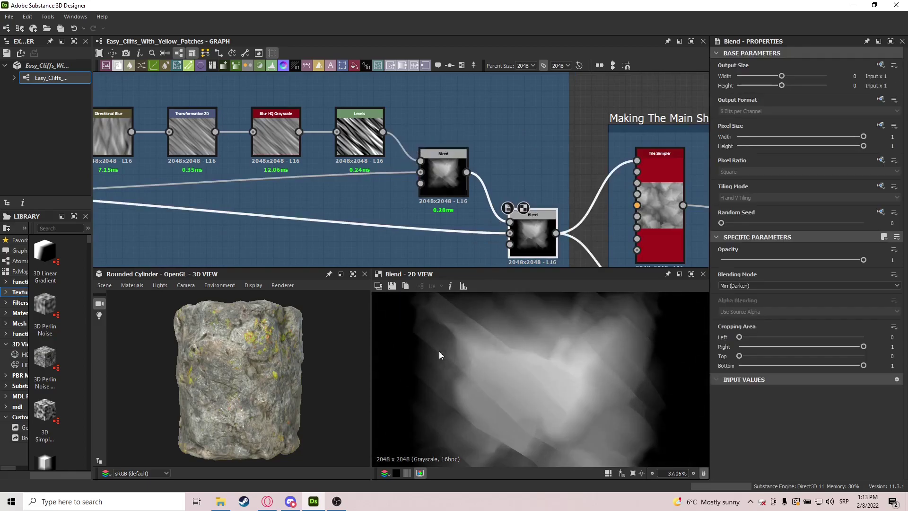
Step: Preview the upper Tile Sampler in the Making The Main Shape frame
middle_drag(584, 188, 470, 179)
scroll(469, 179, down, 2)
middle_drag(495, 212, 494, 157)
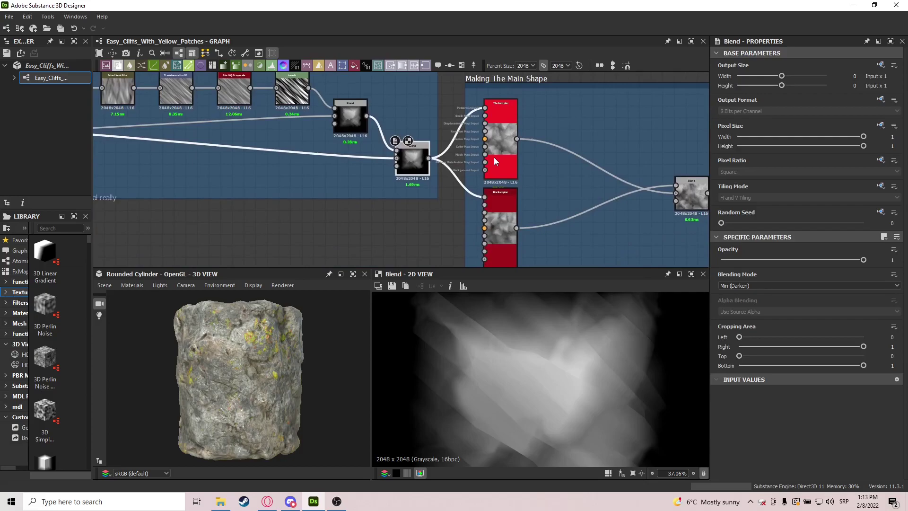
middle_drag(583, 168, 526, 191)
double_click(438, 172)
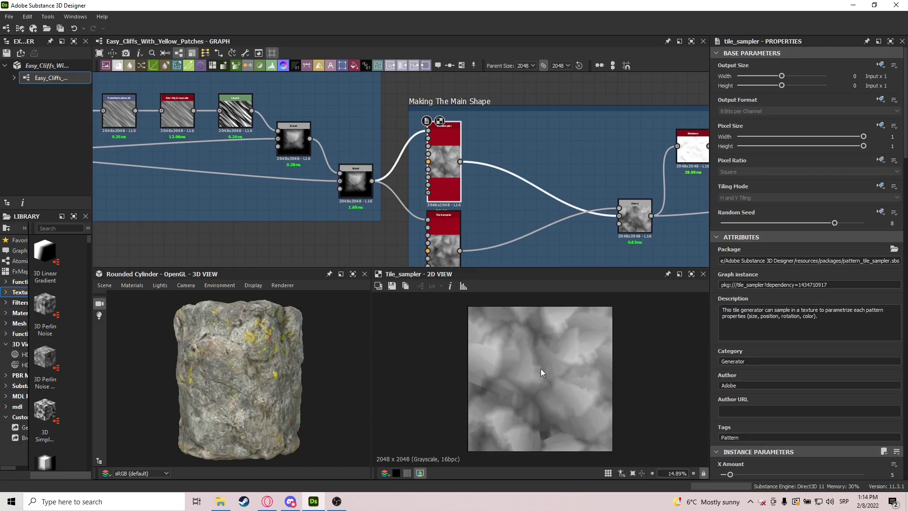
middle_drag(526, 180, 507, 164)
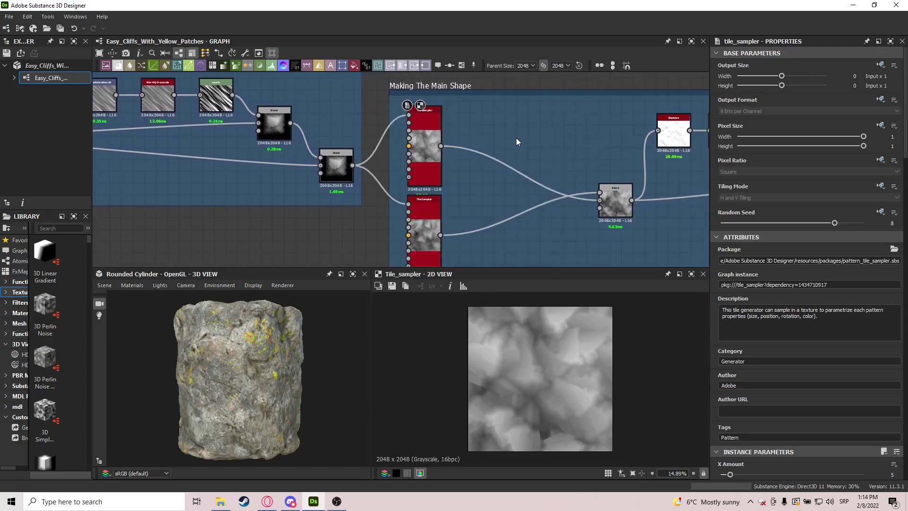
Step: Compare the outputs of the two Tile Samplers in the Making The Main Shape frame
drag(516, 138, 404, 243)
middle_drag(511, 176, 474, 146)
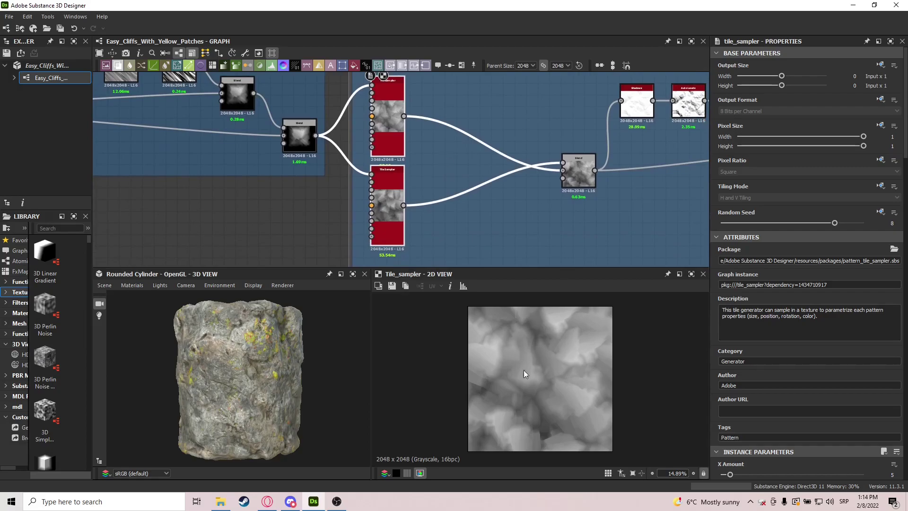
middle_drag(454, 162, 404, 177)
scroll(388, 173, up, 1)
click(364, 179)
double_click(359, 203)
double_click(370, 144)
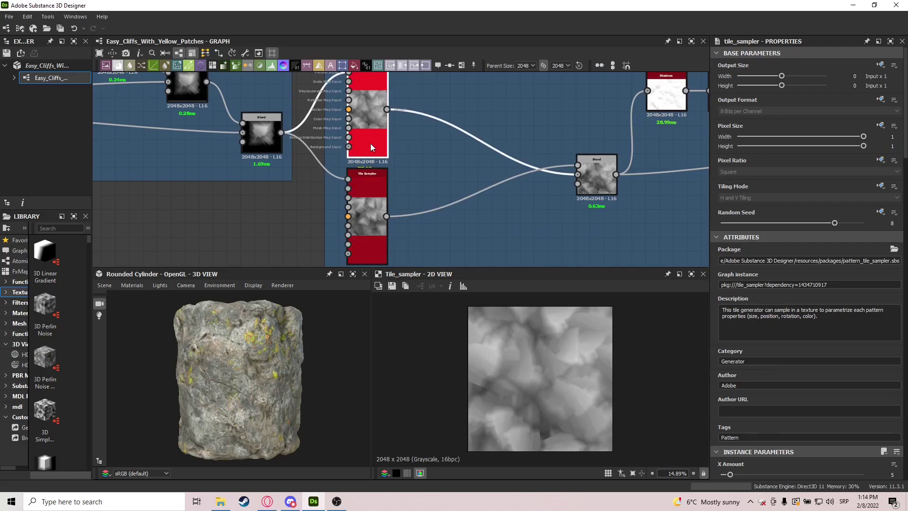
click(361, 194)
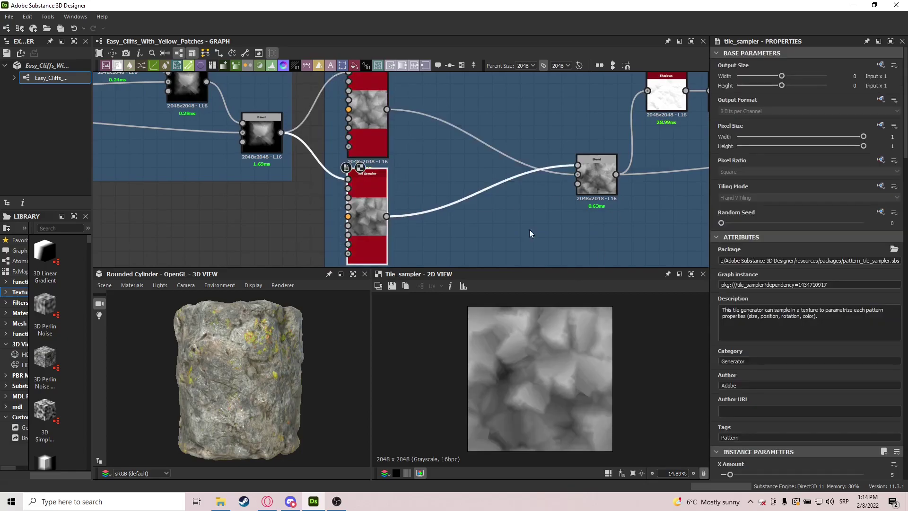
click(351, 127)
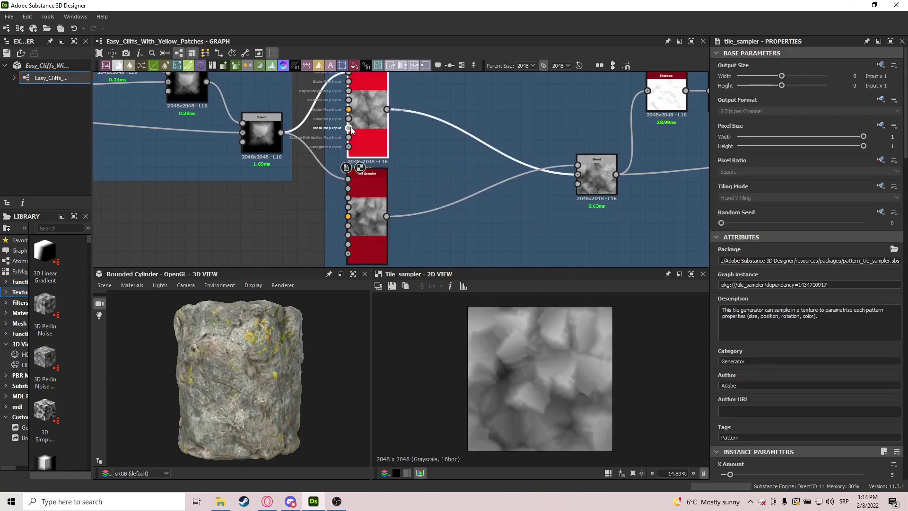
Step: Preview the Blend that combines both Tile Samplers and inspect its detail up close
double_click(598, 178)
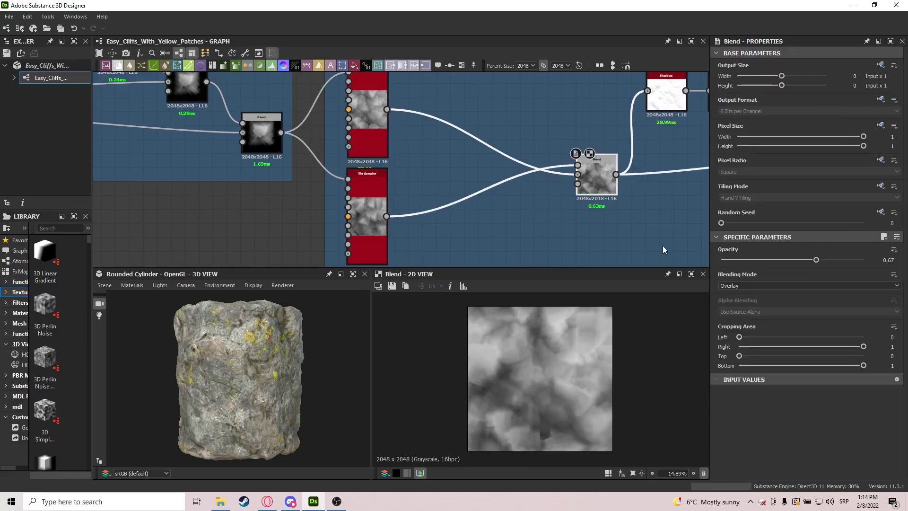
middle_drag(622, 185, 513, 185)
scroll(492, 328, up, 3)
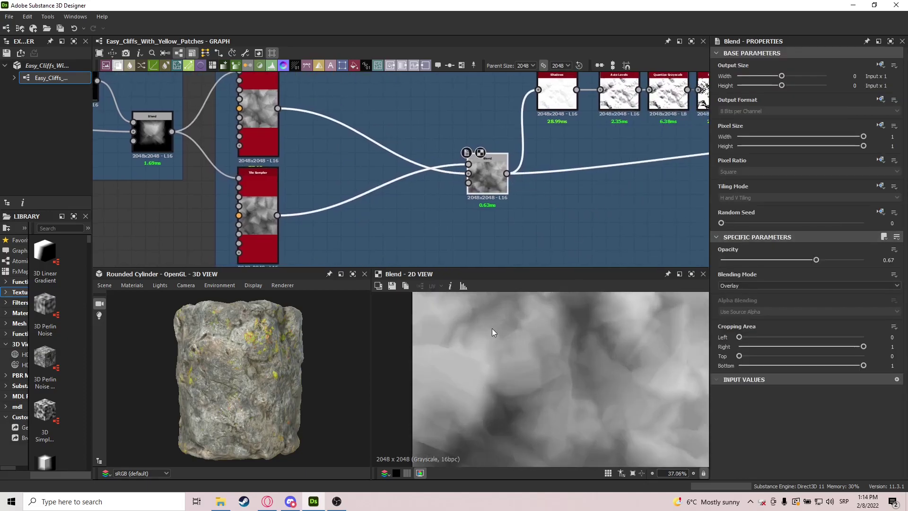
scroll(532, 384, down, 2)
scroll(537, 361, up, 3)
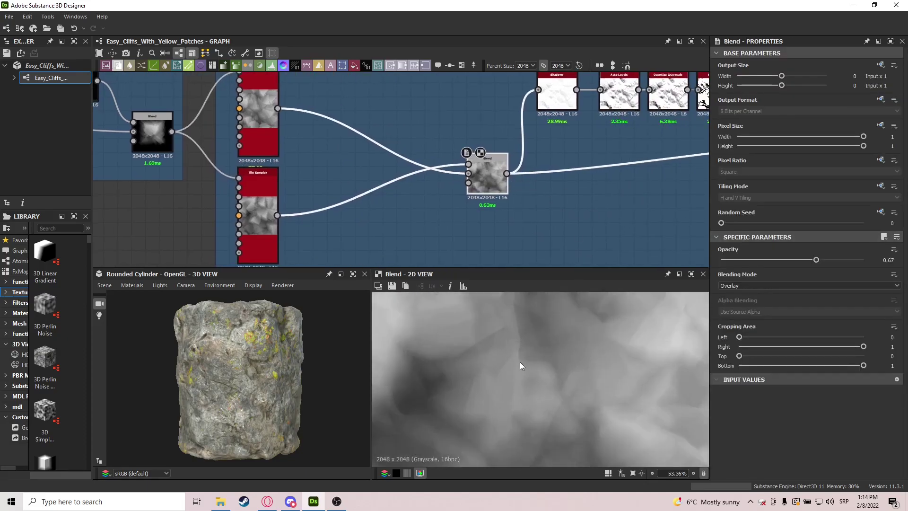
scroll(520, 361, down, 2)
scroll(444, 203, down, 2)
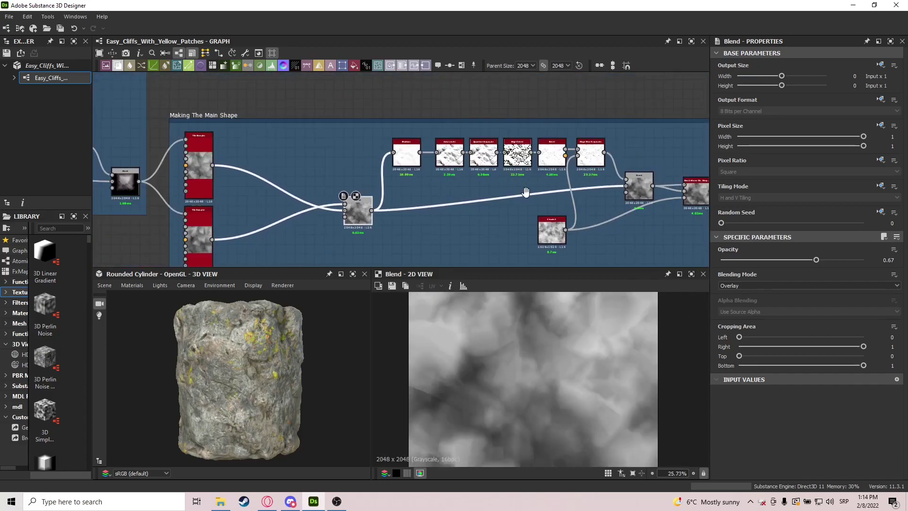
Step: Preview the Blend node that merges the shadow-and-edge chain into the main shape
middle_drag(461, 199, 410, 206)
middle_drag(600, 178, 533, 173)
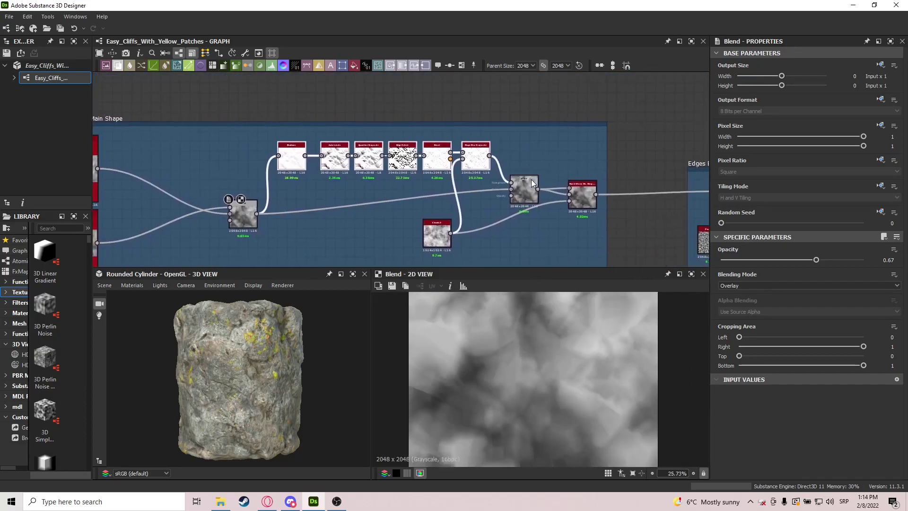
scroll(529, 178, up, 3)
double_click(520, 194)
scroll(470, 234, up, 1)
middle_drag(470, 234, 468, 185)
scroll(469, 186, down, 1)
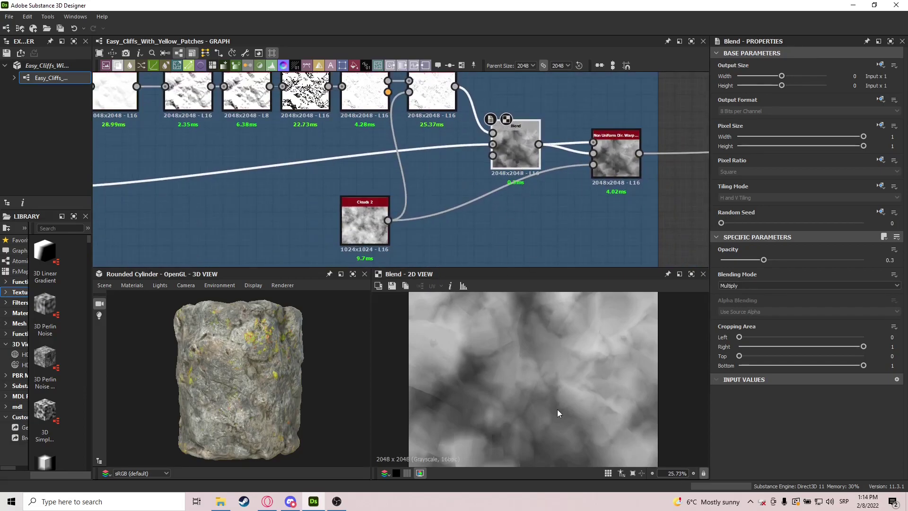
scroll(558, 346, down, 3)
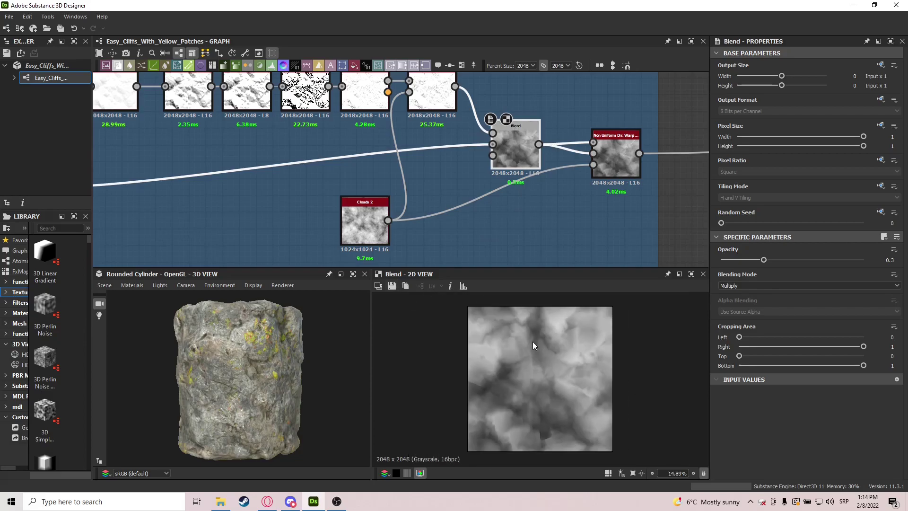
Step: Compare the Tile Sampler Blend with the Blend node just before the Non Uniform Directional Warp
middle_drag(281, 226, 373, 226)
click(106, 179)
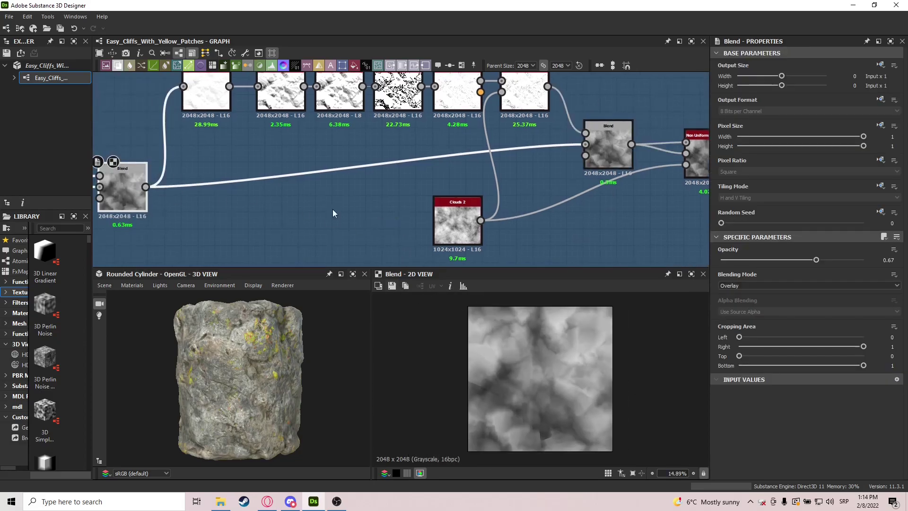
click(617, 155)
middle_drag(562, 235, 373, 228)
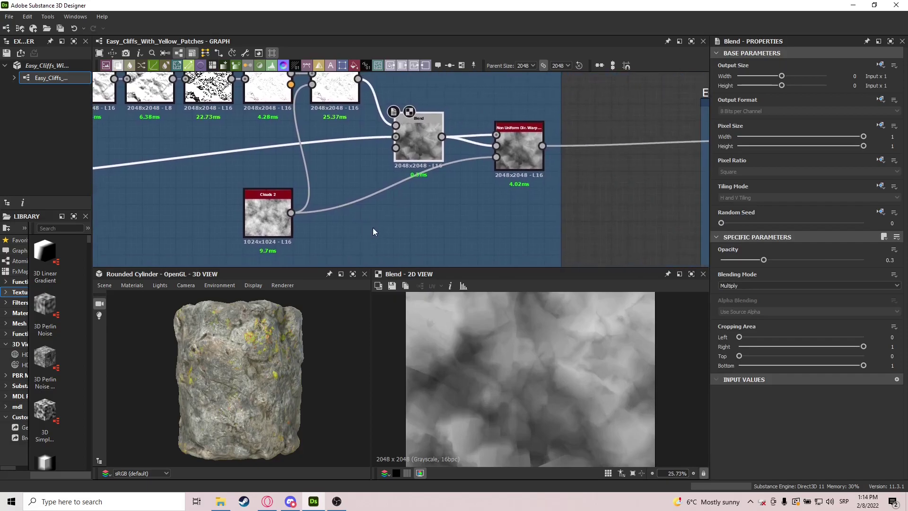
Step: Compare the Non Uniform Directional Warp output with the Blend feeding it, inspecting the warped detail up close
double_click(534, 149)
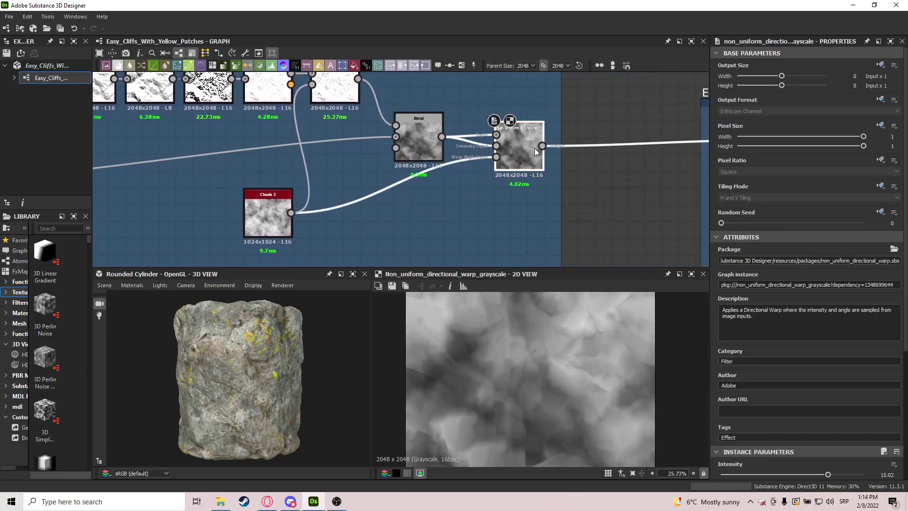
click(422, 129)
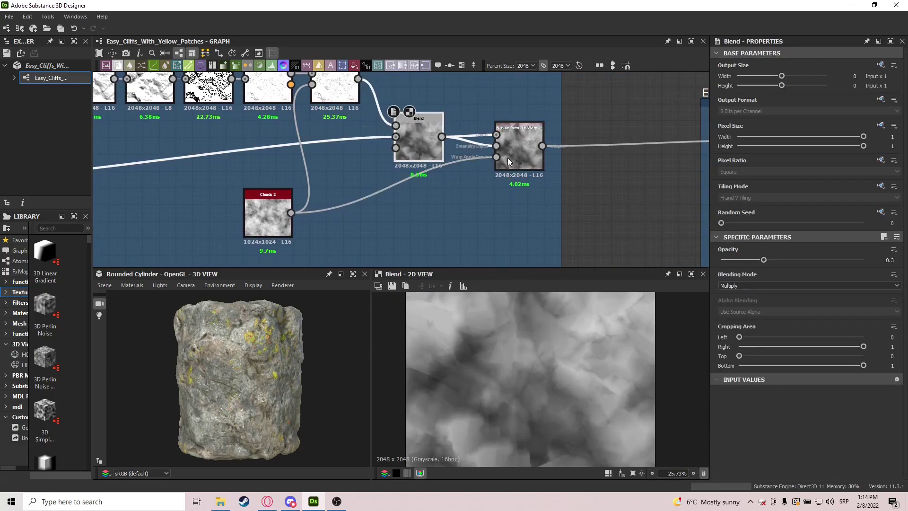
click(506, 158)
scroll(564, 370, up, 3)
scroll(554, 381, down, 5)
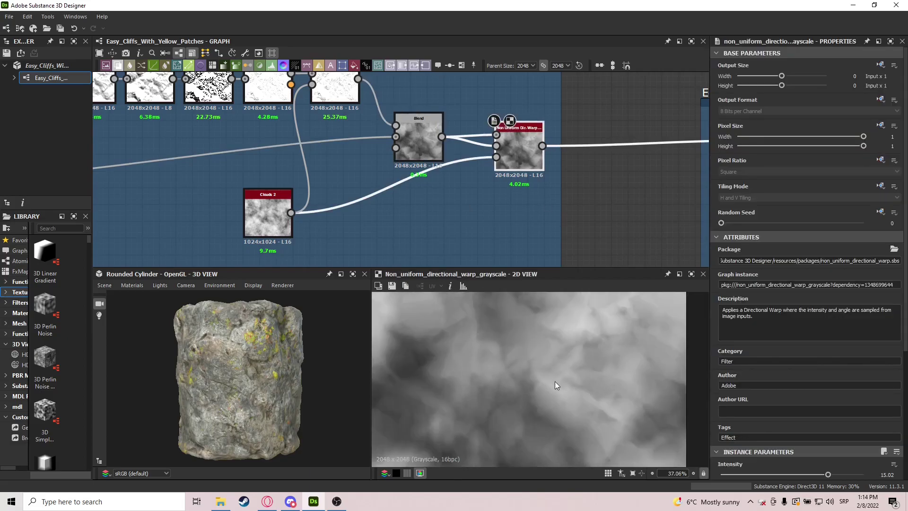
Step: Preview the Multi Directional Warp Grayscale in the Edges Break Up frame and locate the Perlin Noise driving its intensity
middle_drag(674, 192, 534, 208)
scroll(534, 209, down, 1)
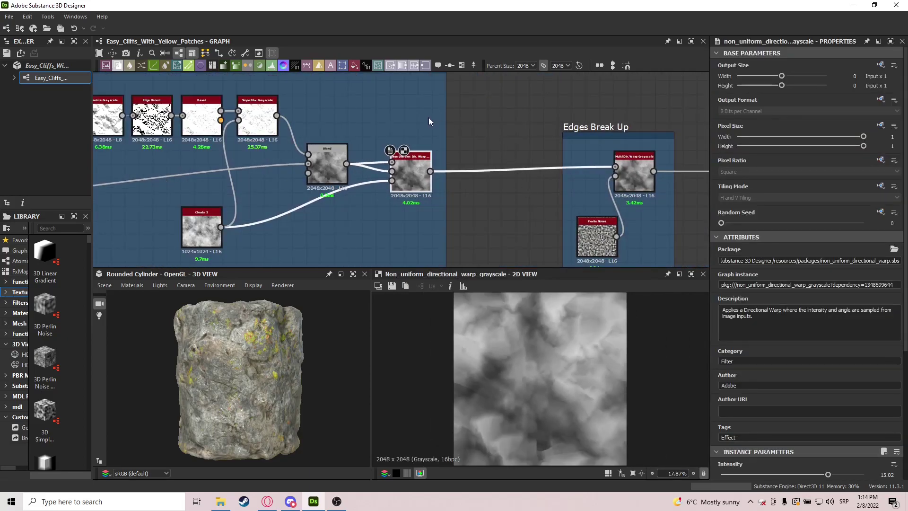
scroll(520, 370, down, 2)
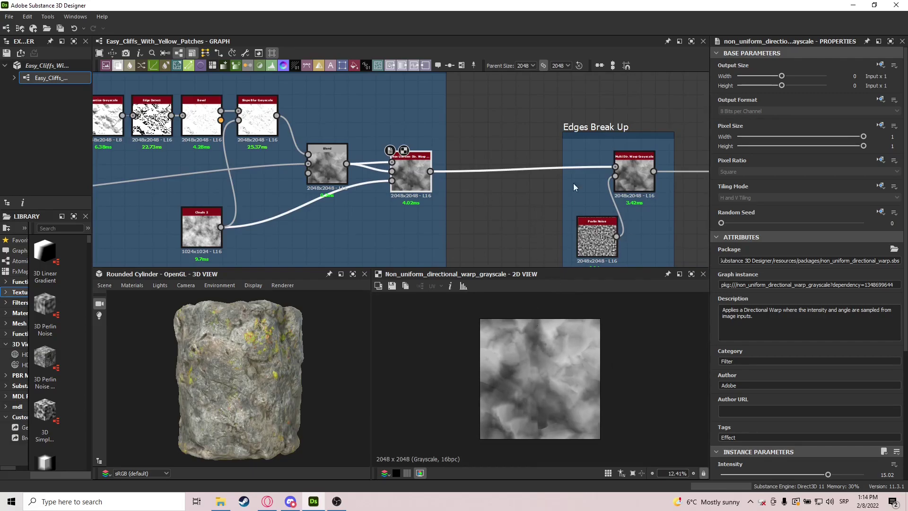
middle_drag(463, 149, 330, 121)
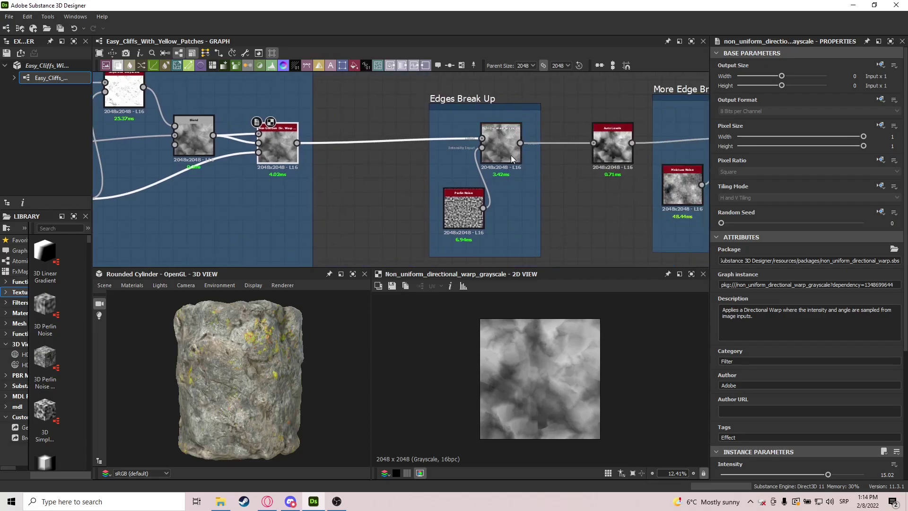
middle_drag(557, 160, 464, 160)
scroll(404, 131, up, 2)
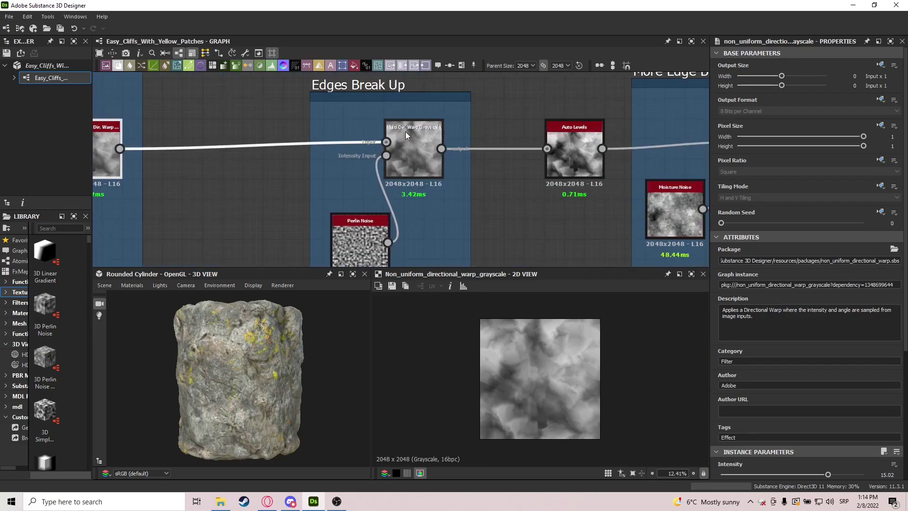
middle_drag(485, 230, 493, 209)
middle_drag(413, 142, 411, 158)
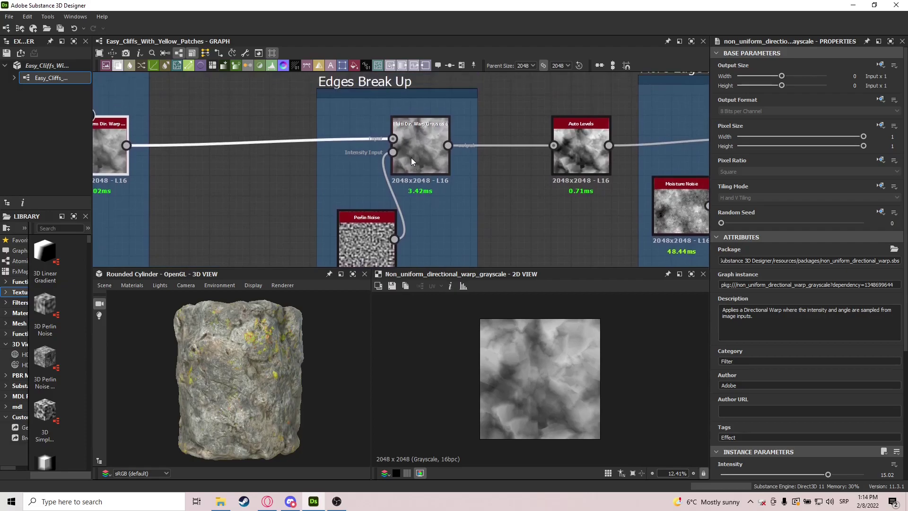
click(411, 161)
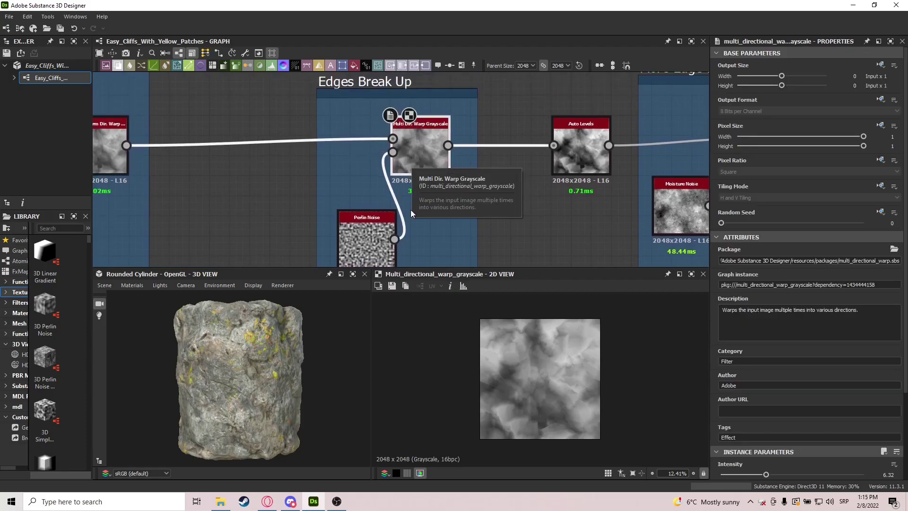
middle_drag(449, 243, 442, 192)
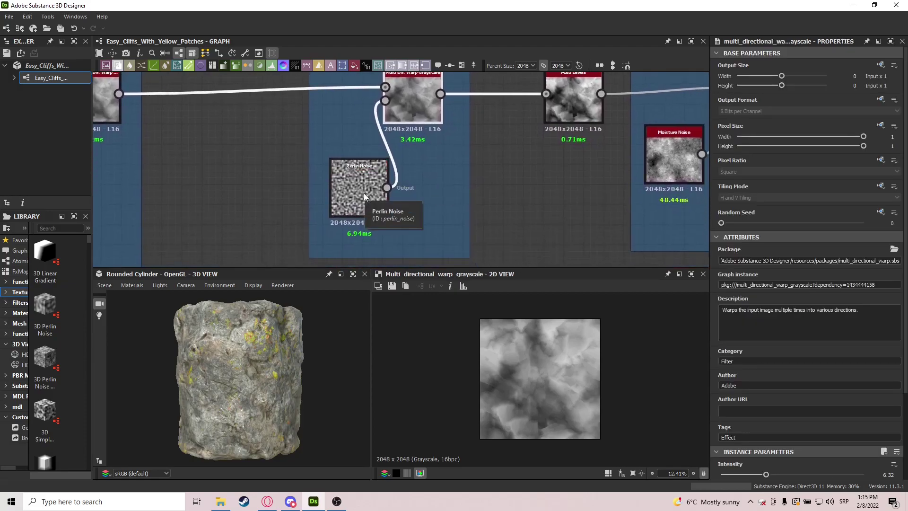
Step: Compare the Non Uniform Directional Warp with the Edges Break Up Multi Directional Warp at close zoom
scroll(538, 354, up, 5)
middle_drag(359, 162, 506, 197)
double_click(253, 141)
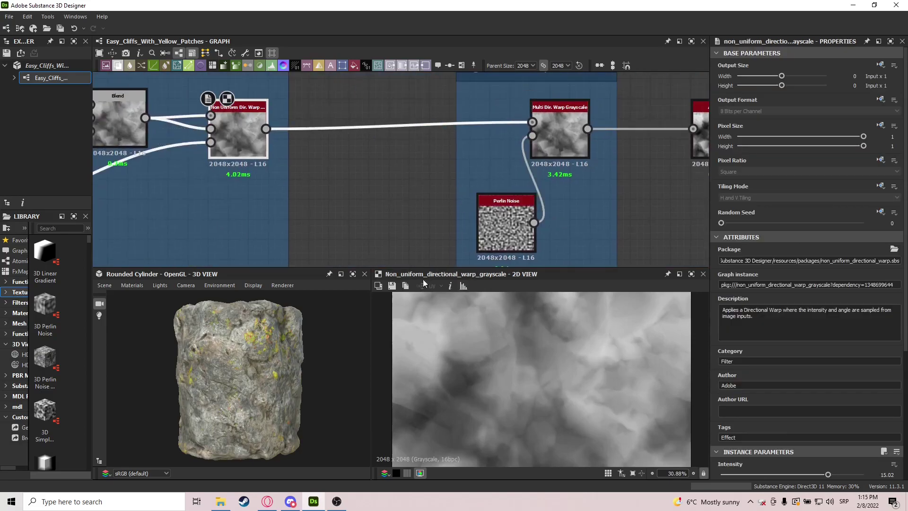
scroll(465, 369, up, 4)
double_click(565, 126)
Step: Preview the Auto Levels node between the Edges Break Up and More Edge BreakUp frames
middle_drag(651, 169, 444, 200)
scroll(444, 200, down, 2)
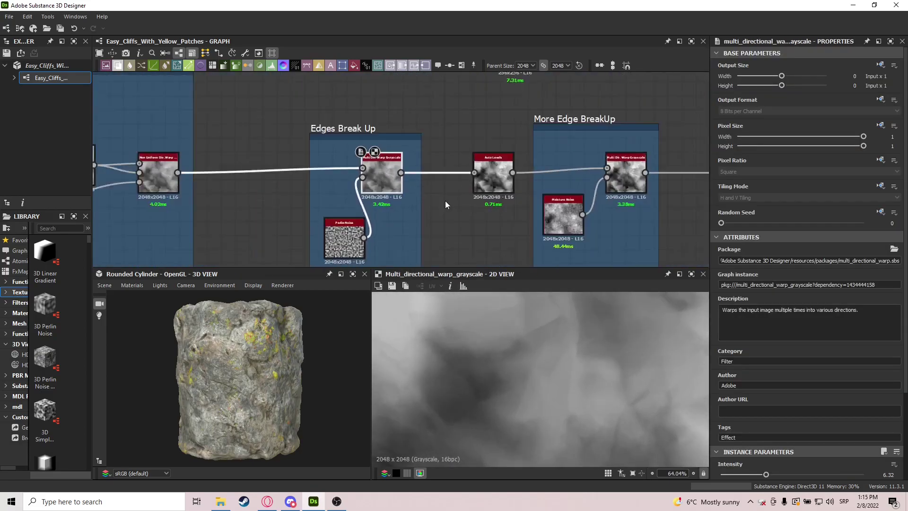
scroll(444, 200, down, 1)
double_click(485, 186)
middle_drag(578, 237, 526, 230)
scroll(501, 358, down, 2)
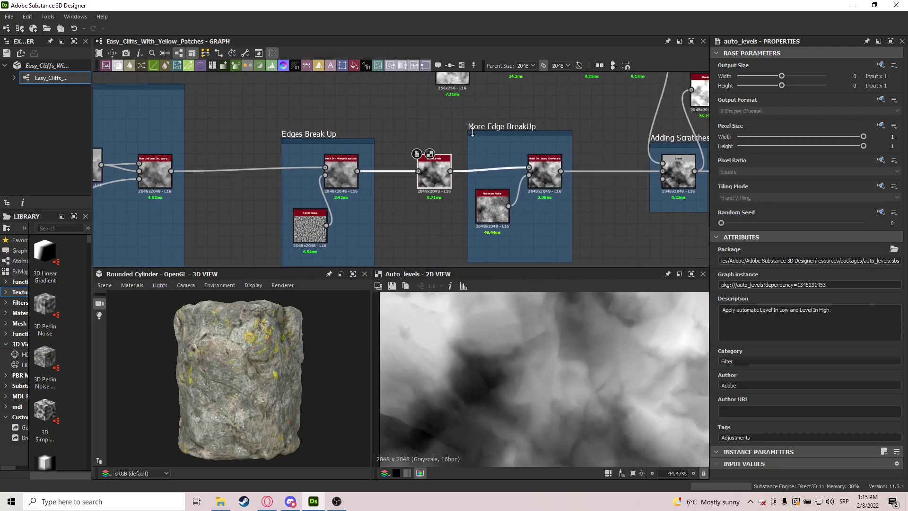
Step: Preview the Multi Directional Warp Grayscale driven by Moisture Noise in the More Edge BreakUp frame
scroll(533, 188, up, 2)
middle_drag(534, 188, 480, 189)
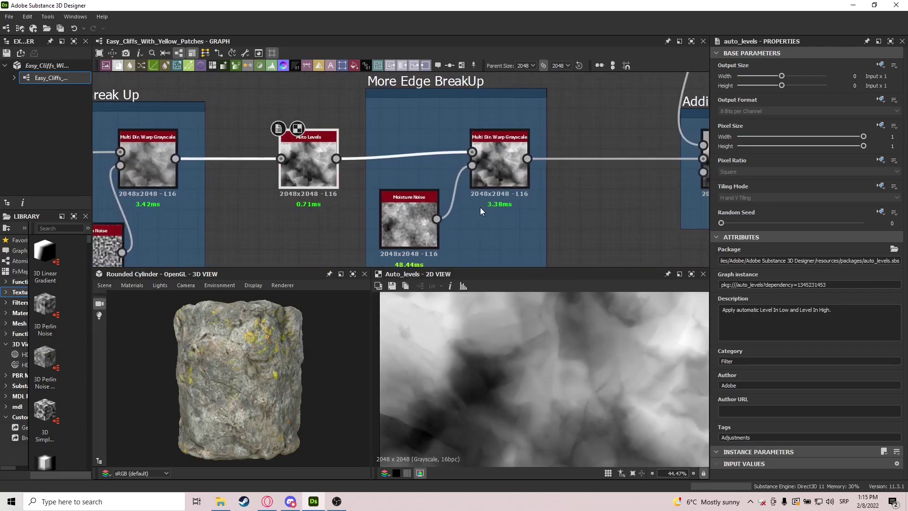
click(497, 166)
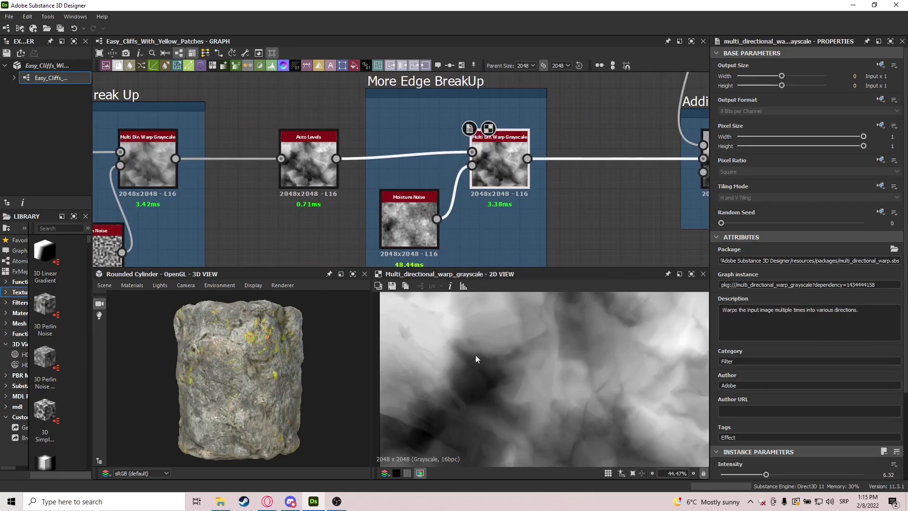
Step: Preview the Slope Blur Grayscale that combines Cells 1 and Clouds 2 in the chain above More Edge BreakUp
middle_drag(597, 194, 411, 194)
middle_drag(547, 134, 443, 165)
middle_drag(371, 115, 385, 200)
scroll(403, 200, down, 4)
middle_drag(282, 150, 328, 166)
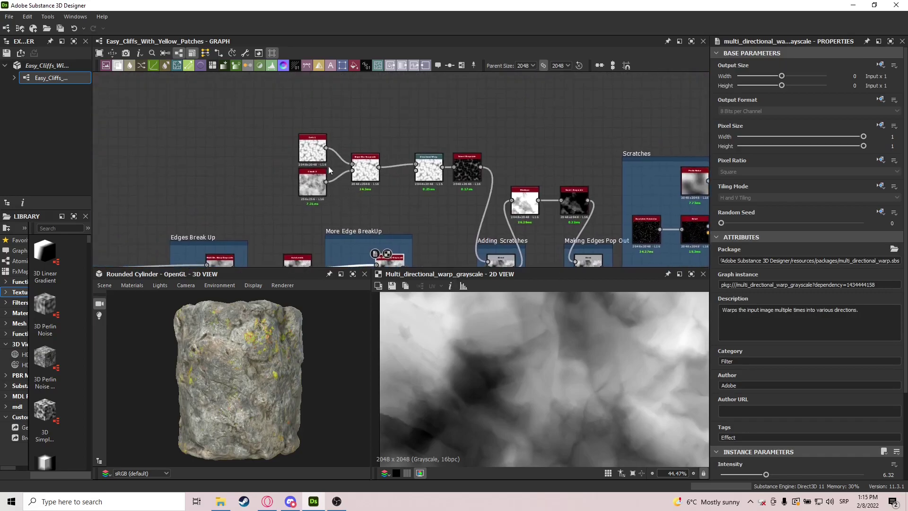
scroll(321, 154, up, 4)
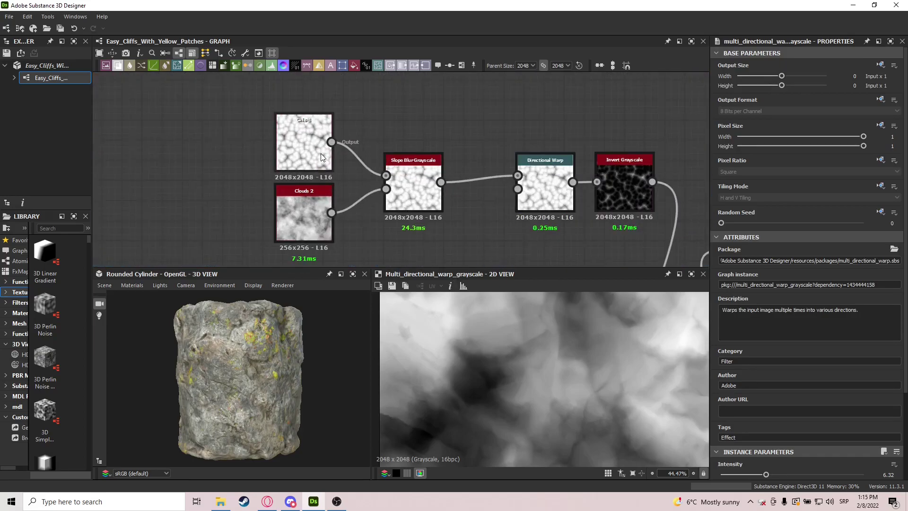
double_click(402, 199)
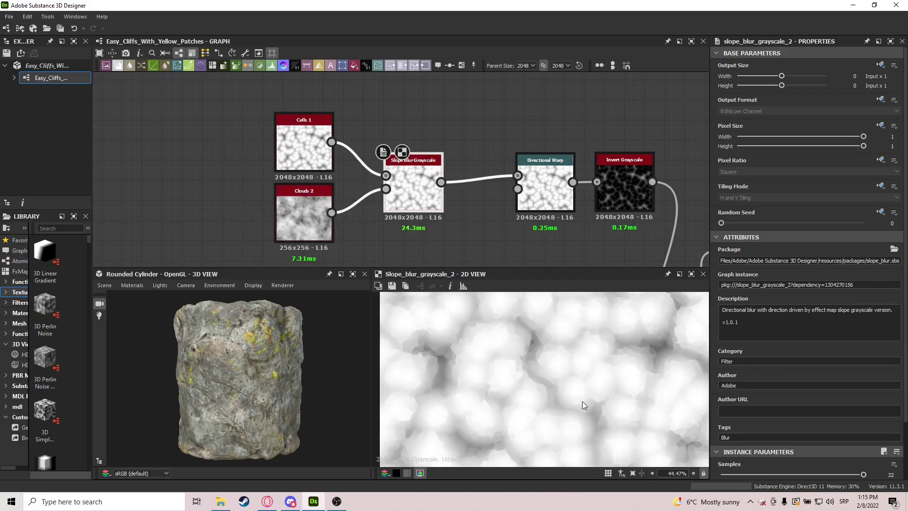
Step: Preview the Directional Warp and the Invert Grayscale that follow the Cells 1 slope blur
scroll(585, 405, down, 3)
middle_drag(557, 227, 425, 216)
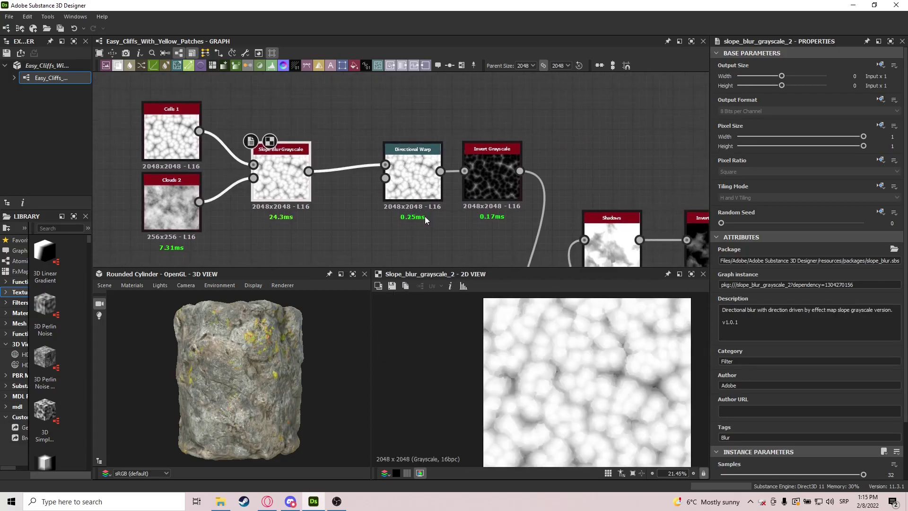
double_click(399, 187)
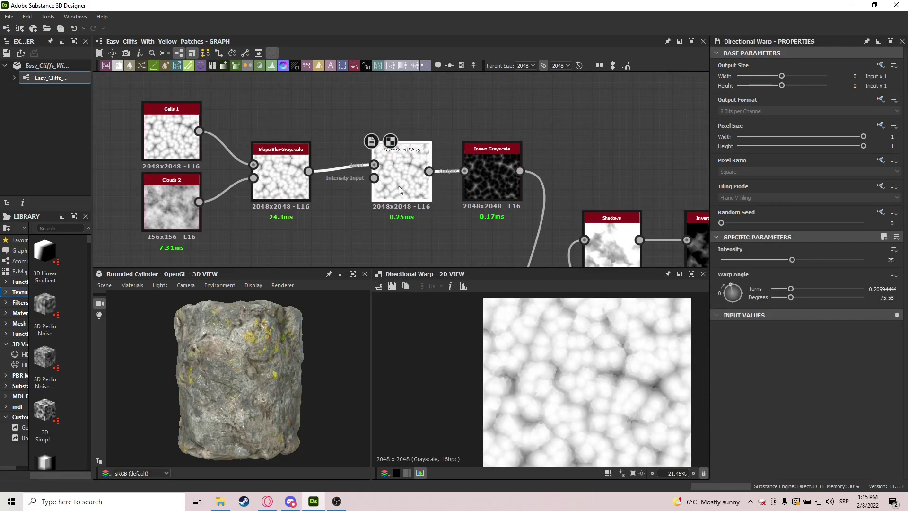
double_click(494, 172)
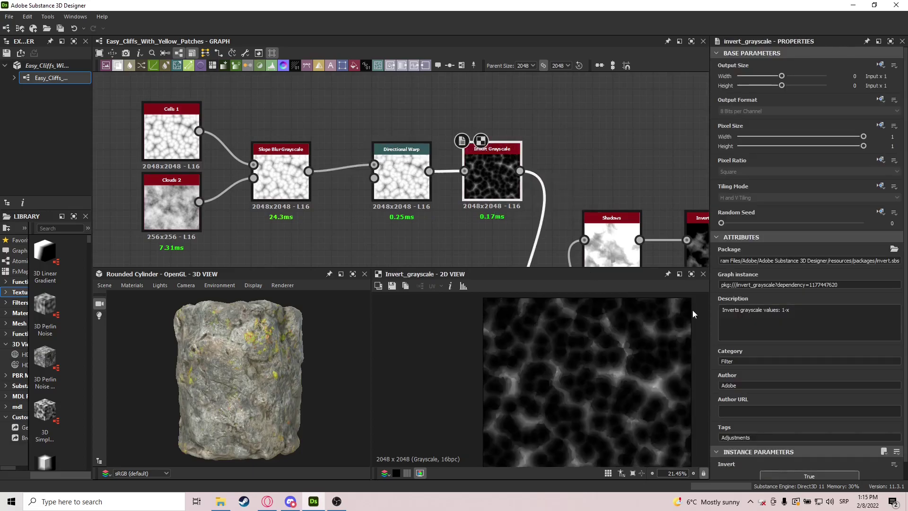
Step: Preview the Blend in the Adding Scratches frame and inspect its detail up close
middle_drag(527, 218, 462, 133)
middle_drag(494, 229, 481, 121)
double_click(488, 189)
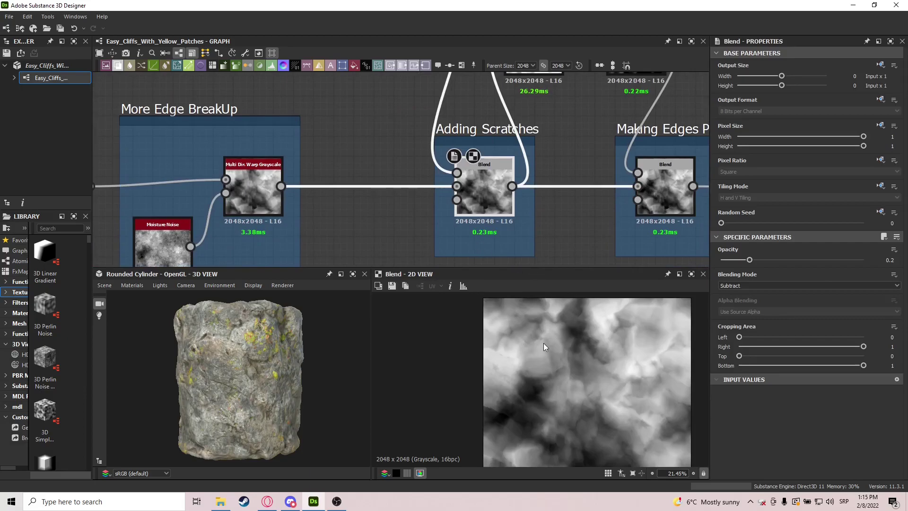
scroll(535, 362, up, 4)
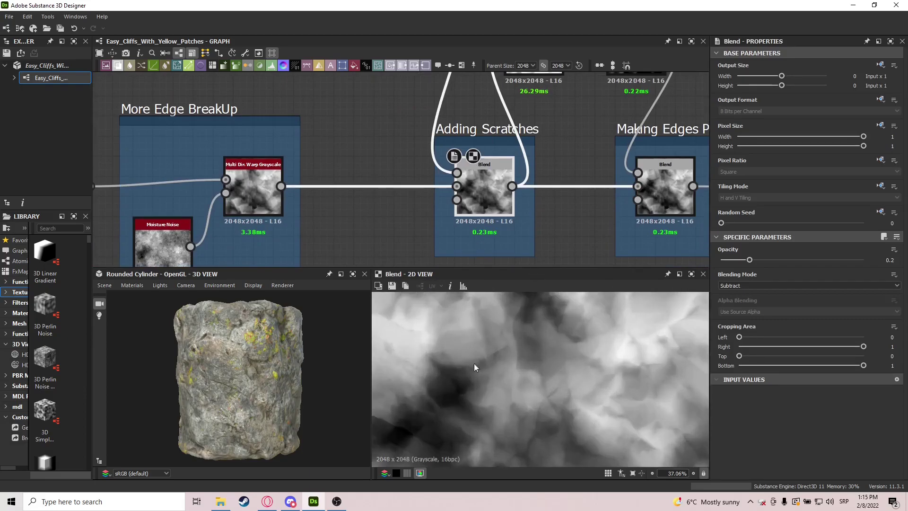
scroll(468, 364, down, 1)
Step: Preview the Blend in the Making Edges Pop Out frame
middle_drag(487, 190, 487, 246)
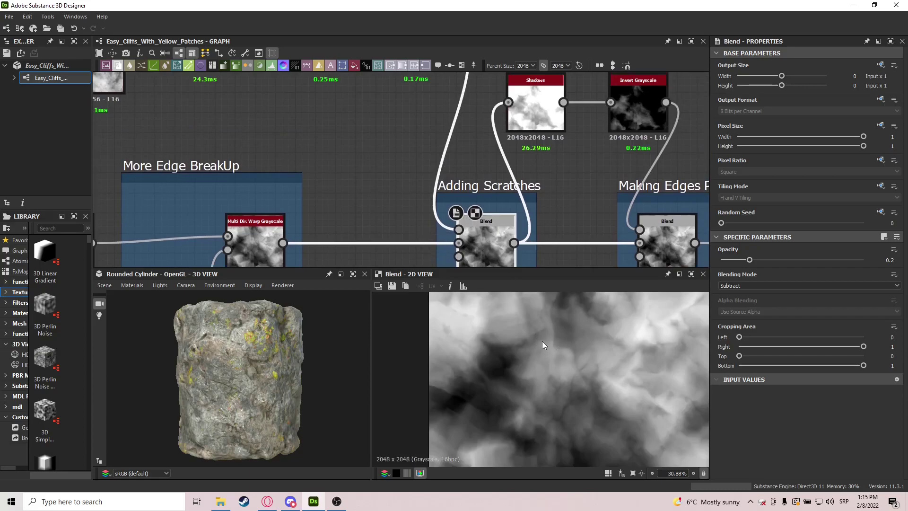
middle_drag(612, 163, 422, 152)
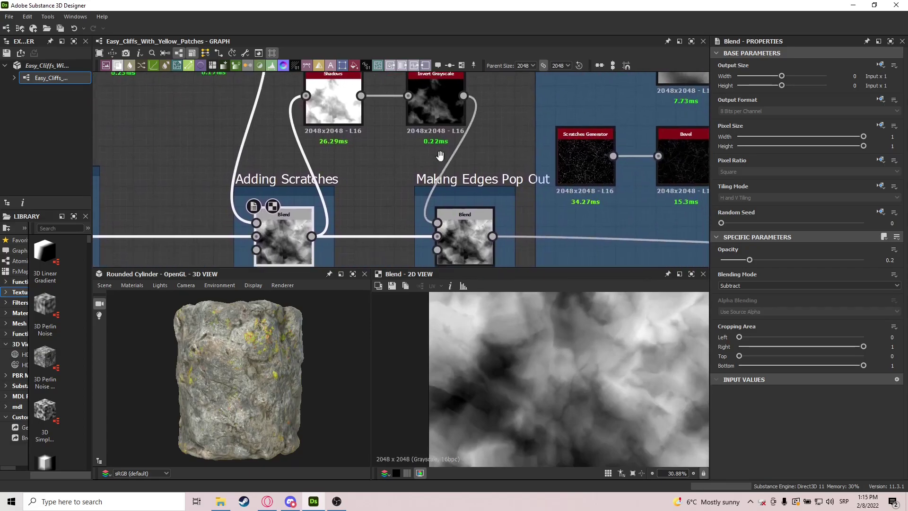
scroll(440, 155, down, 1)
double_click(461, 199)
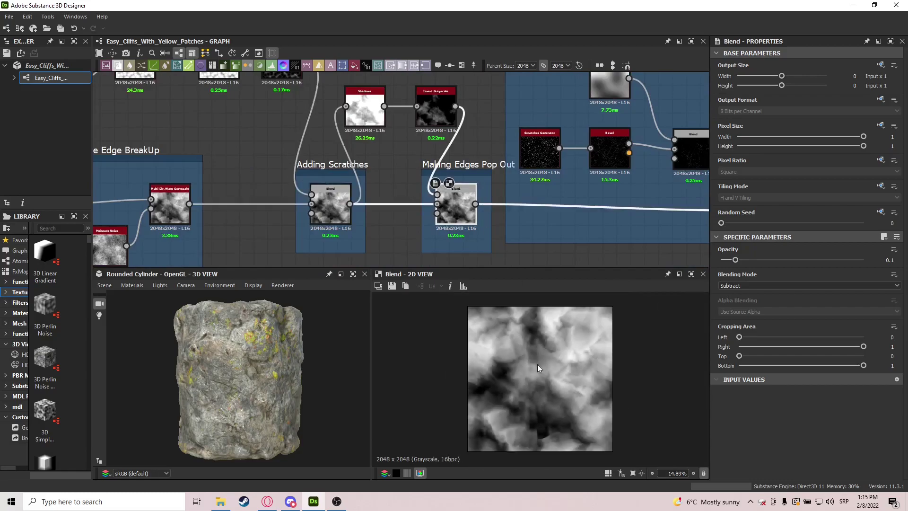
Step: Preview the Shadows and Invert Grayscale nodes that feed the Making Edges Pop Out Blend
click(435, 101)
click(364, 110)
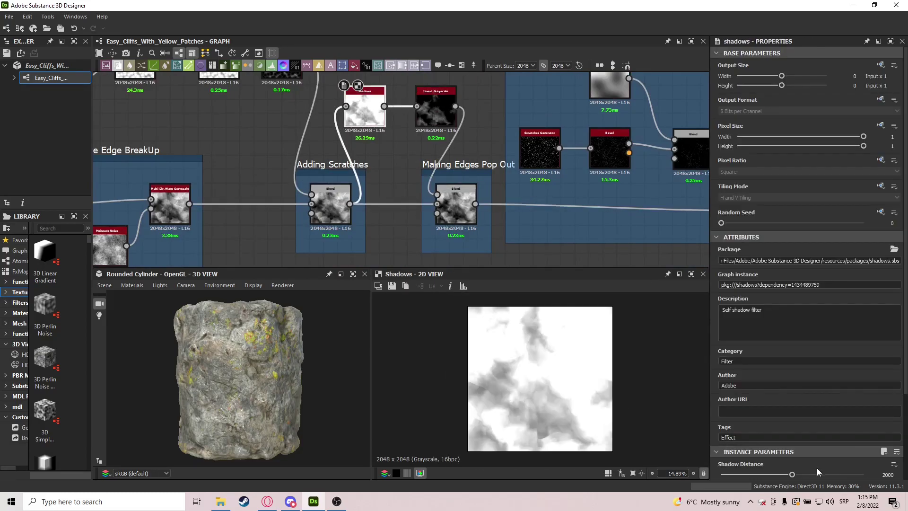
click(431, 108)
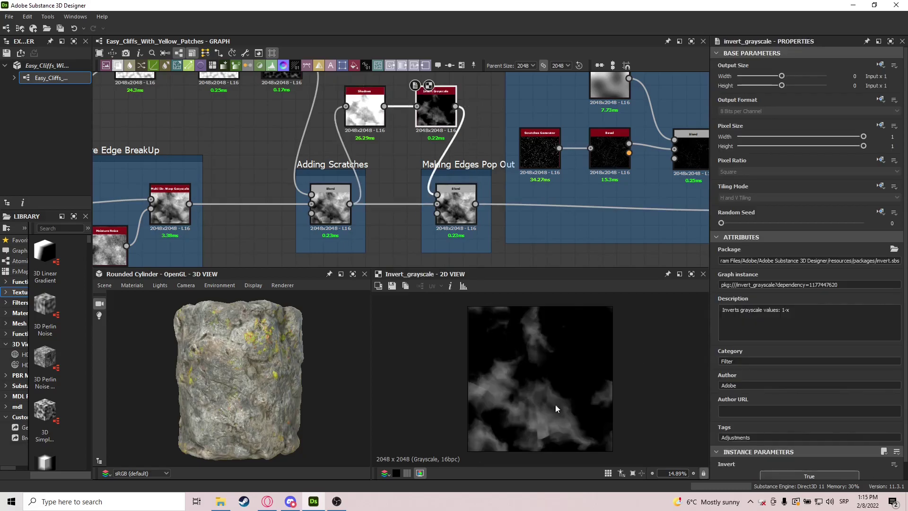
Step: Compare the Making Edges Pop Out Blend with the Adding Scratches Blend
click(455, 207)
scroll(520, 387, up, 3)
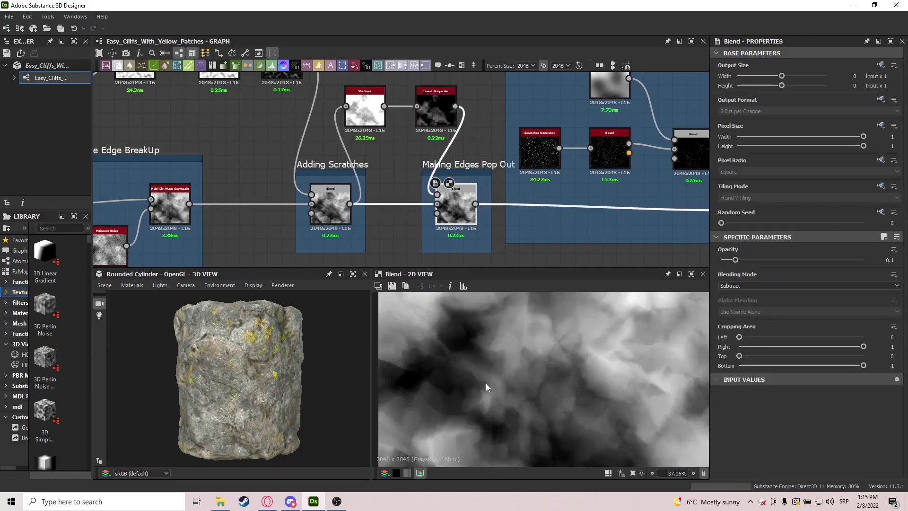
scroll(444, 340, down, 1)
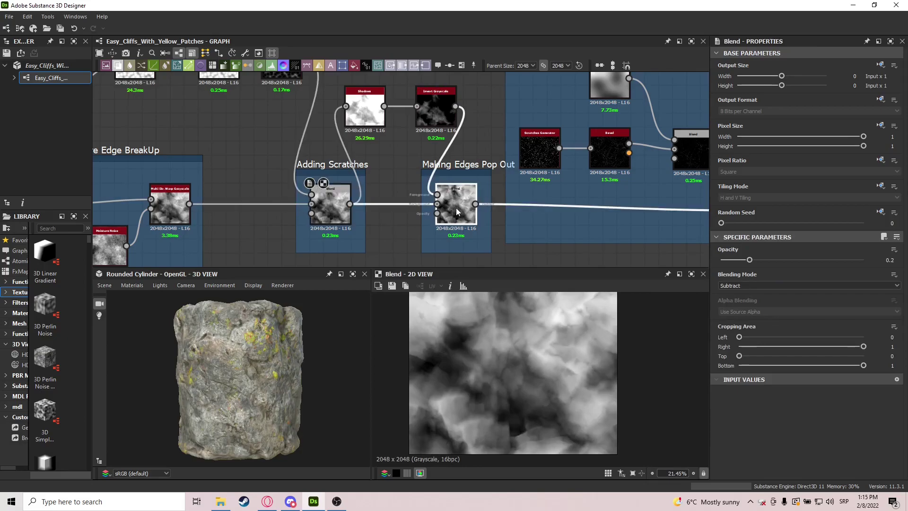
Step: Preview the Scratches Generator and its Bevel in the Scratches frame, inspecting the beveled scratches up close
scroll(461, 206, down, 3)
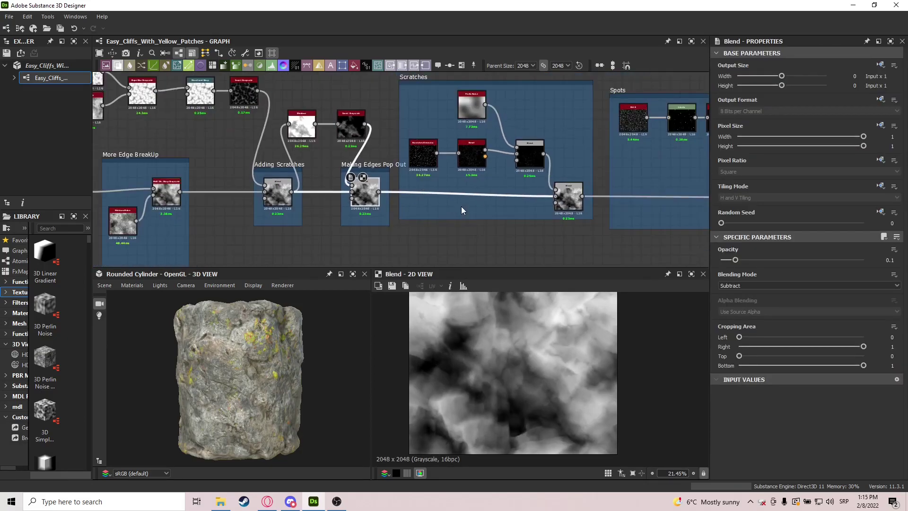
middle_drag(528, 171, 503, 192)
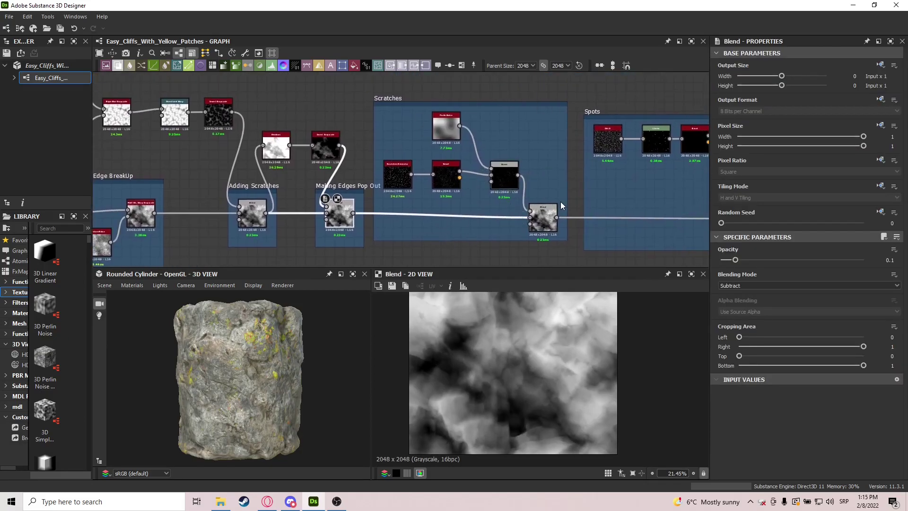
scroll(475, 136, up, 2)
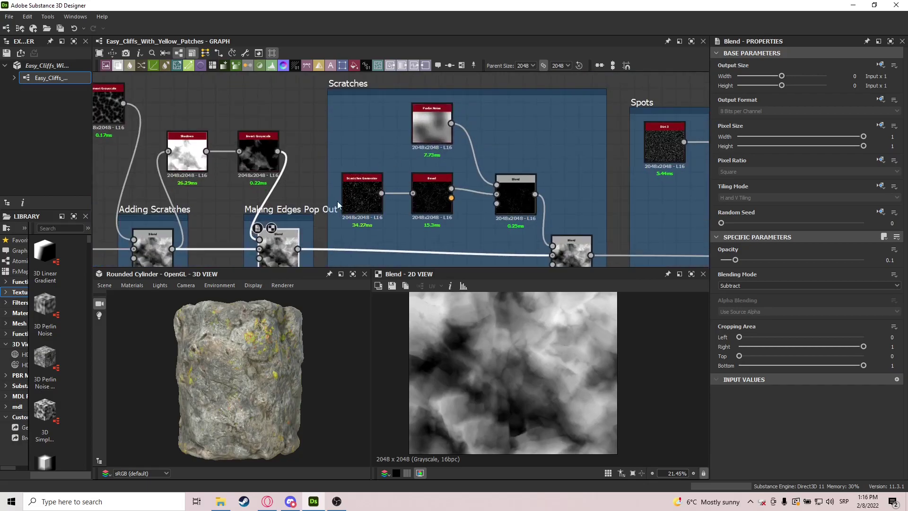
click(362, 202)
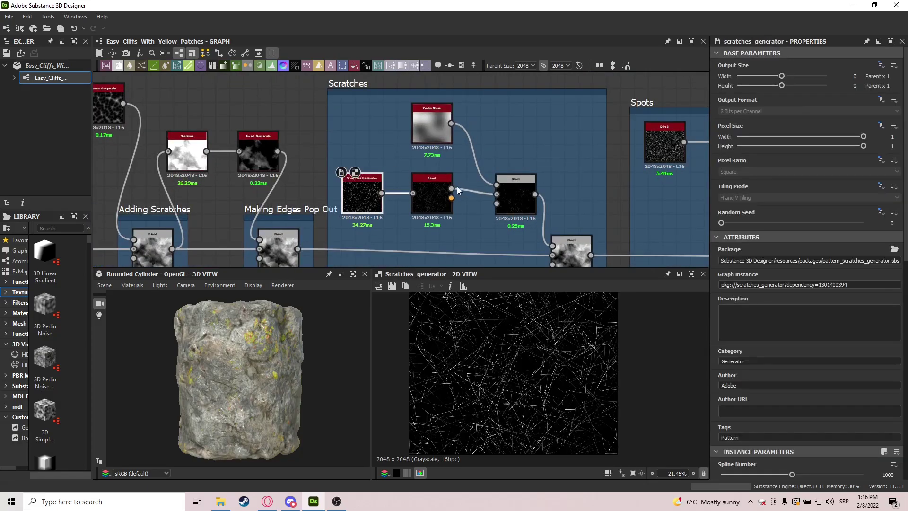
click(427, 191)
scroll(495, 368, up, 3)
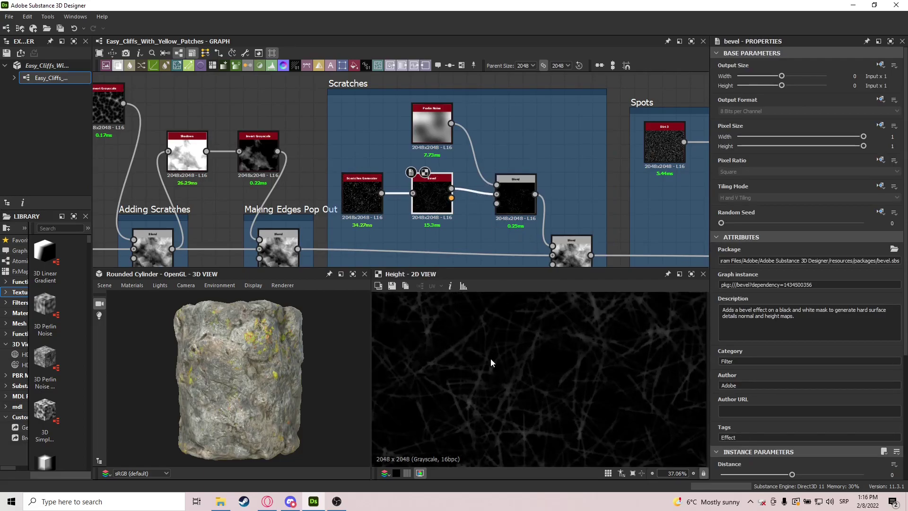
Step: Preview the Blend that subtracts Perlin Noise from the scratches and the Blend that subtracts the scratches from the cliff height
click(522, 195)
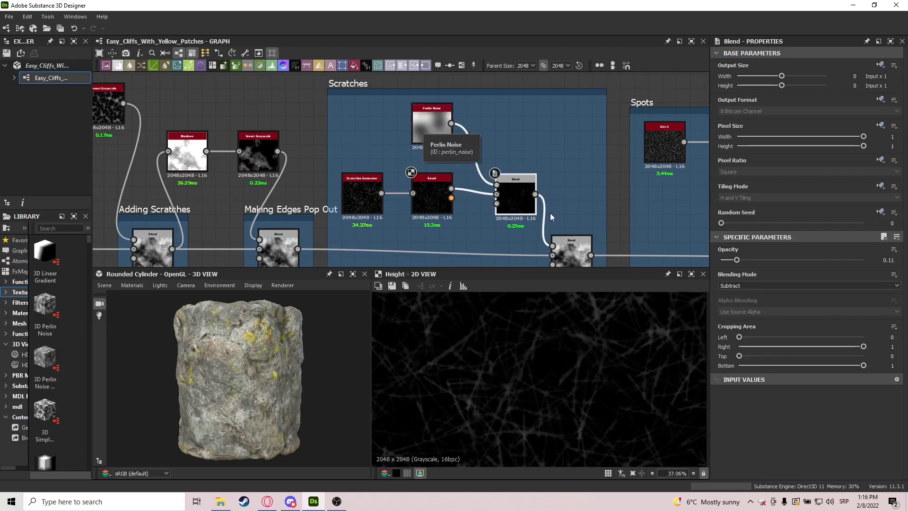
double_click(525, 201)
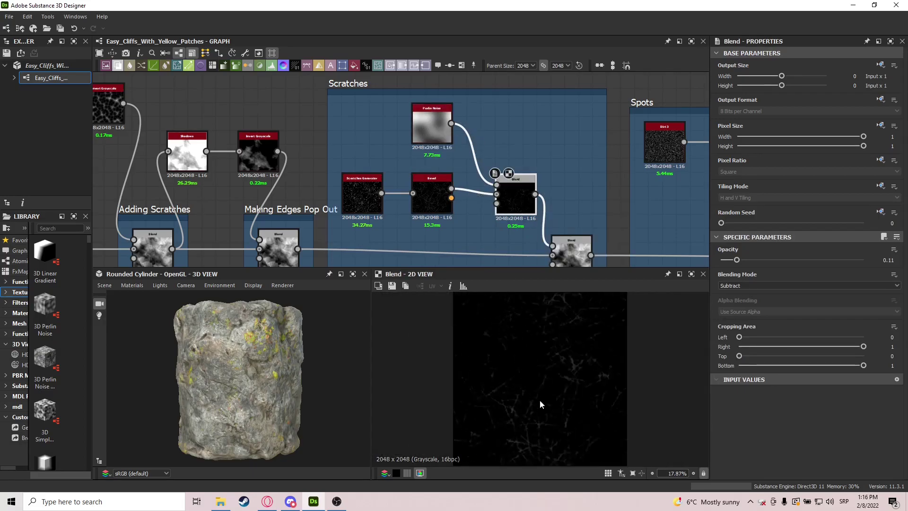
middle_drag(579, 209, 548, 161)
double_click(538, 212)
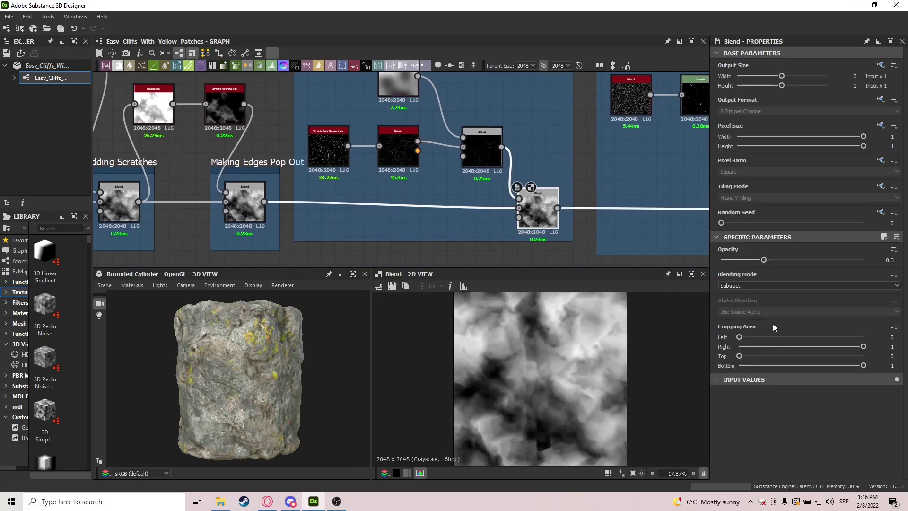
Step: Preview Dirt 3, Levels and Bevel in the Spots frame, inspecting the beveled spots up close
middle_drag(612, 194, 550, 185)
scroll(522, 348, up, 1)
middle_drag(606, 187, 430, 201)
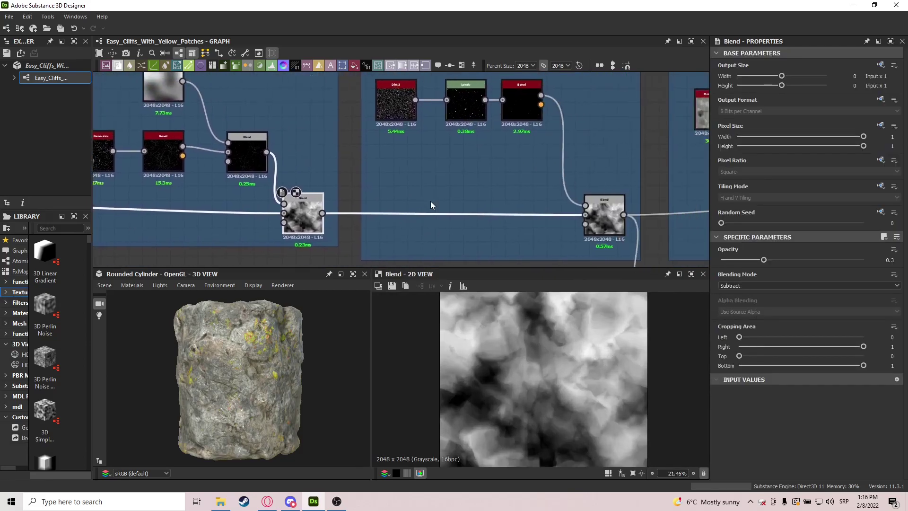
scroll(439, 187, down, 1)
middle_drag(448, 171, 439, 186)
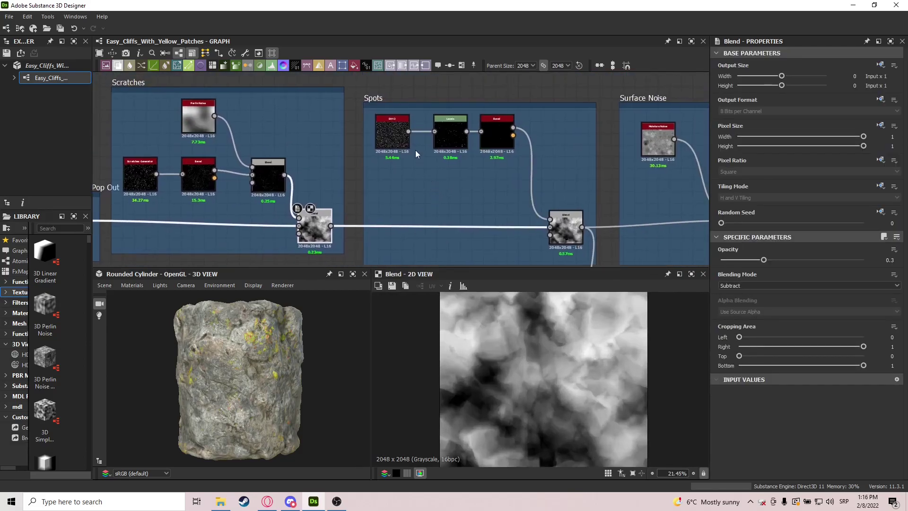
double_click(398, 136)
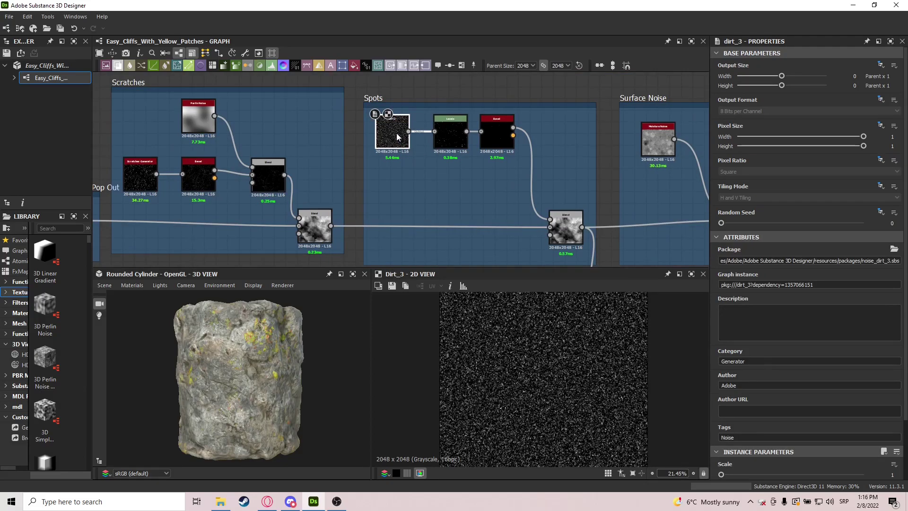
scroll(381, 163, up, 2)
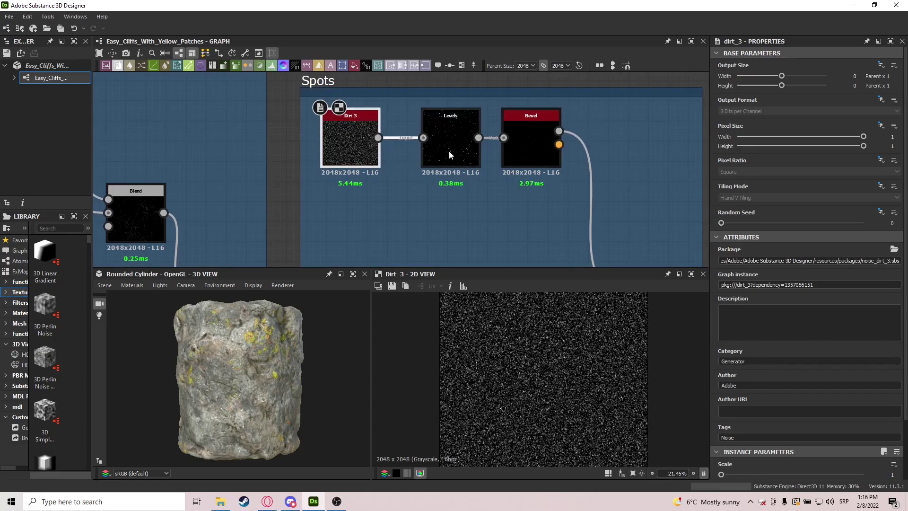
click(461, 150)
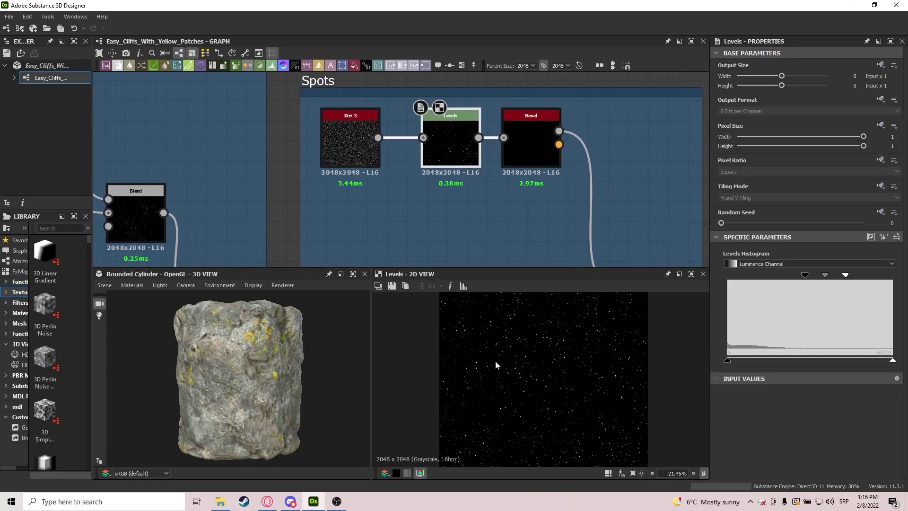
click(530, 142)
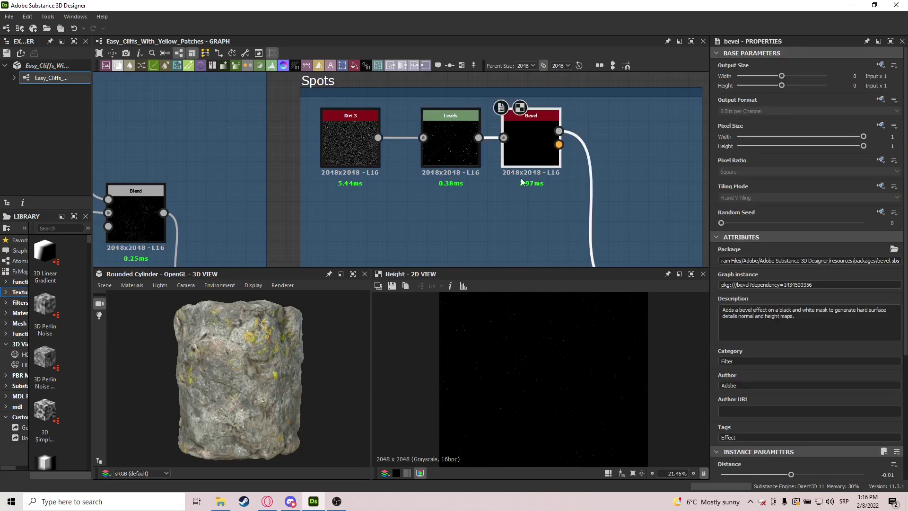
scroll(522, 388, up, 10)
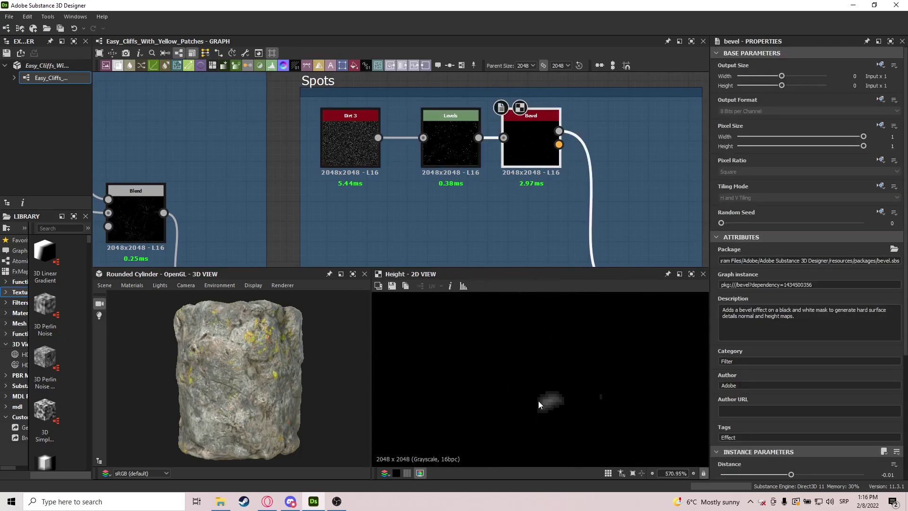
scroll(549, 378, down, 18)
Step: Preview the Blend that subtracts the beveled spots from the cliff height in the Spots frame
middle_drag(625, 190, 519, 108)
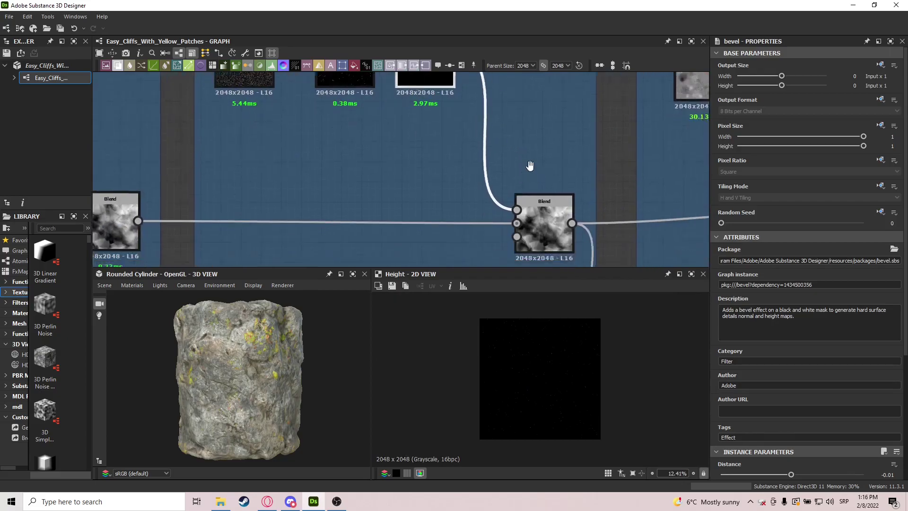
middle_drag(531, 166, 503, 139)
click(514, 193)
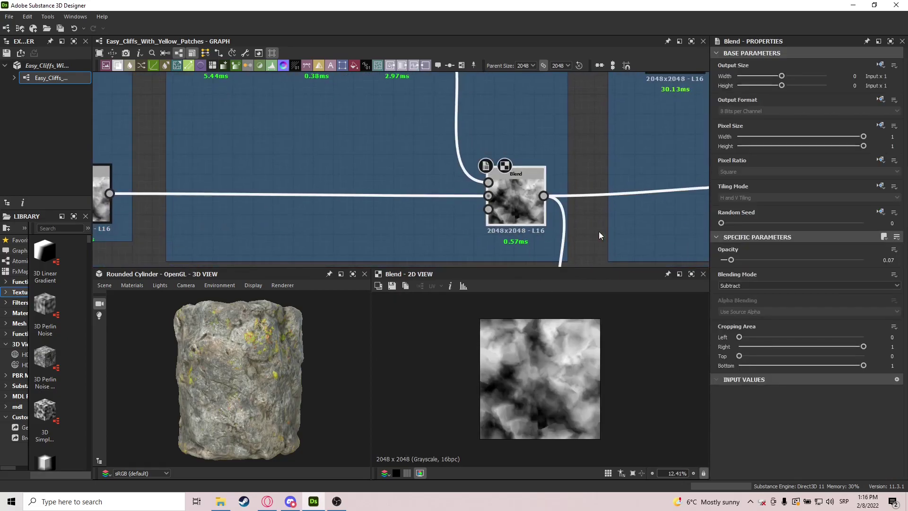
Step: Move the Surface Noise frame slightly lower so its Blend lines up with the Spots Blend, and select its two nodes
scroll(598, 231, down, 3)
middle_drag(598, 232, 411, 251)
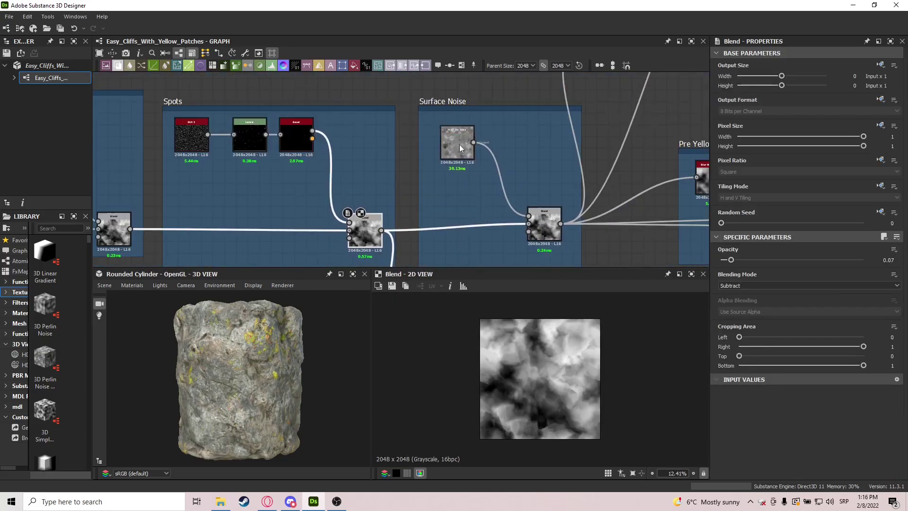
drag(424, 109, 421, 116)
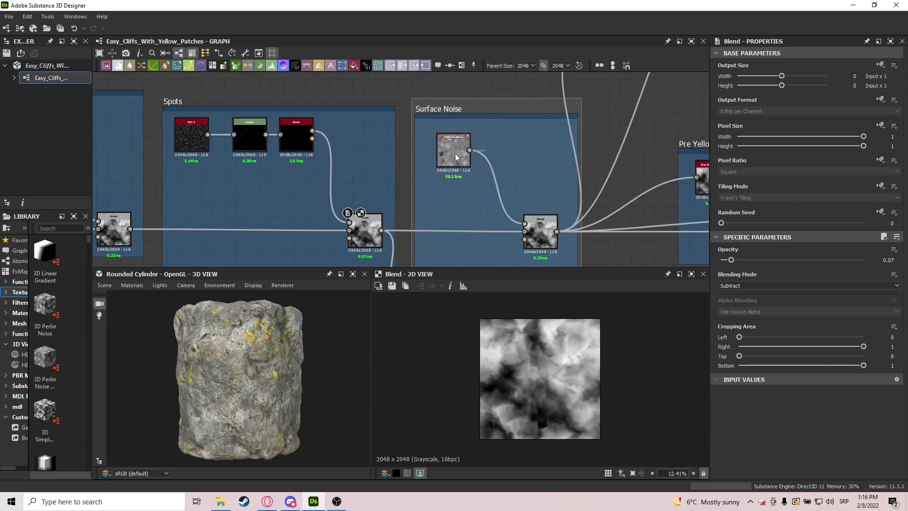
middle_drag(520, 182, 467, 146)
drag(377, 108, 506, 224)
middle_drag(417, 125, 412, 146)
scroll(412, 146, up, 3)
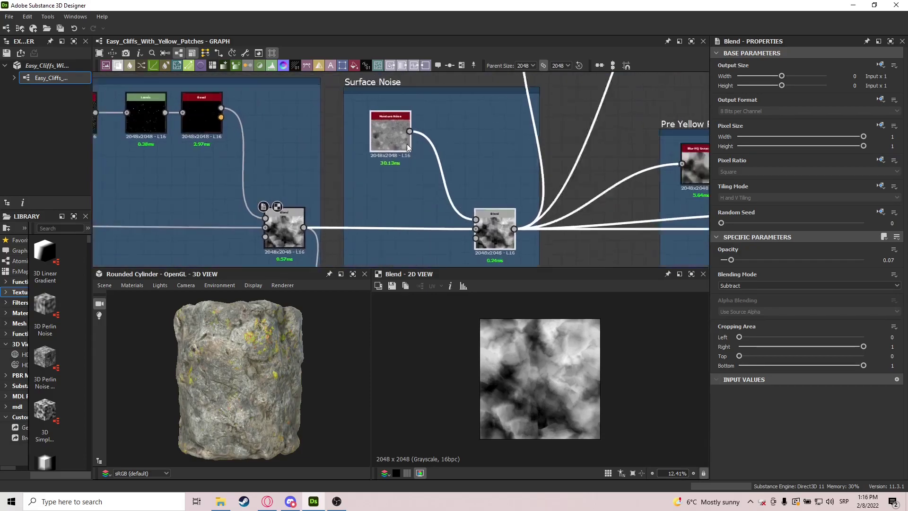
Step: Preview the Moisture Noise and its Overlay Blend in the Surface Noise frame, and inspect the surface on the rounded cylinder
double_click(399, 149)
middle_drag(507, 242, 468, 195)
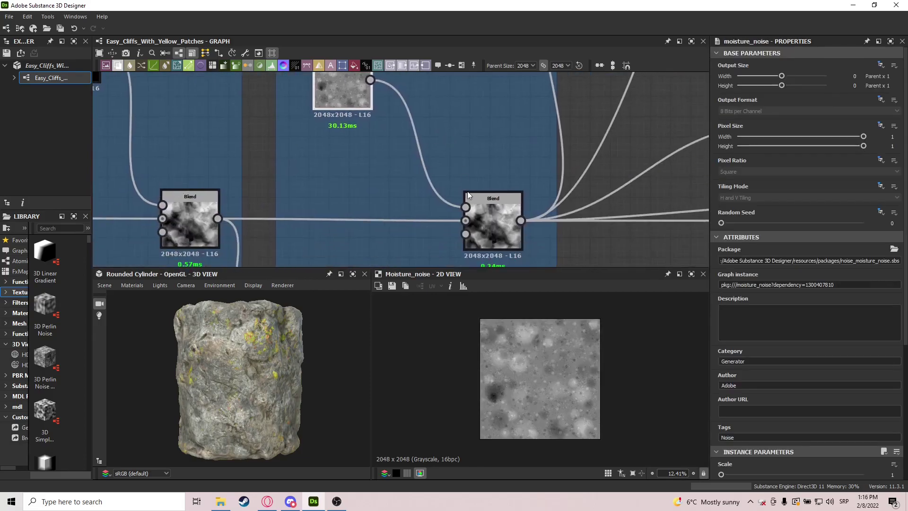
click(495, 230)
scroll(500, 361, up, 3)
scroll(499, 360, up, 3)
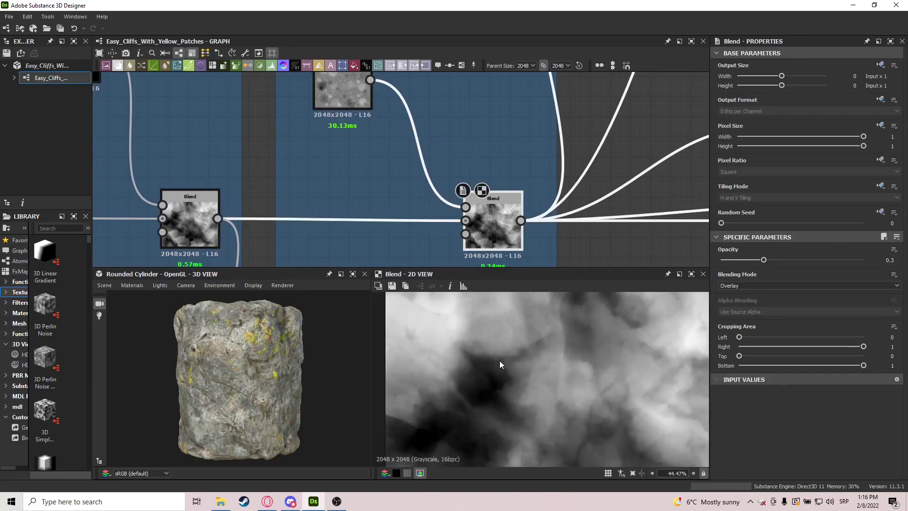
middle_drag(432, 167, 439, 212)
click(359, 126)
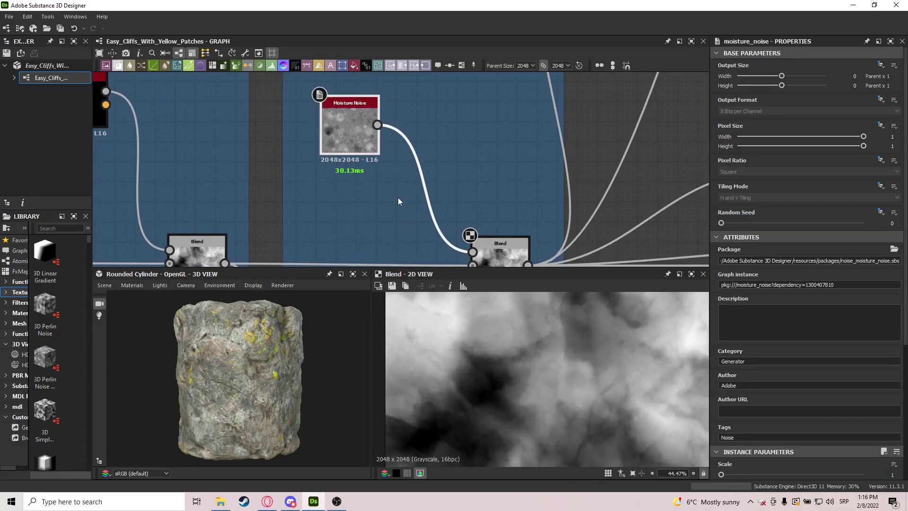
drag(290, 351, 237, 390)
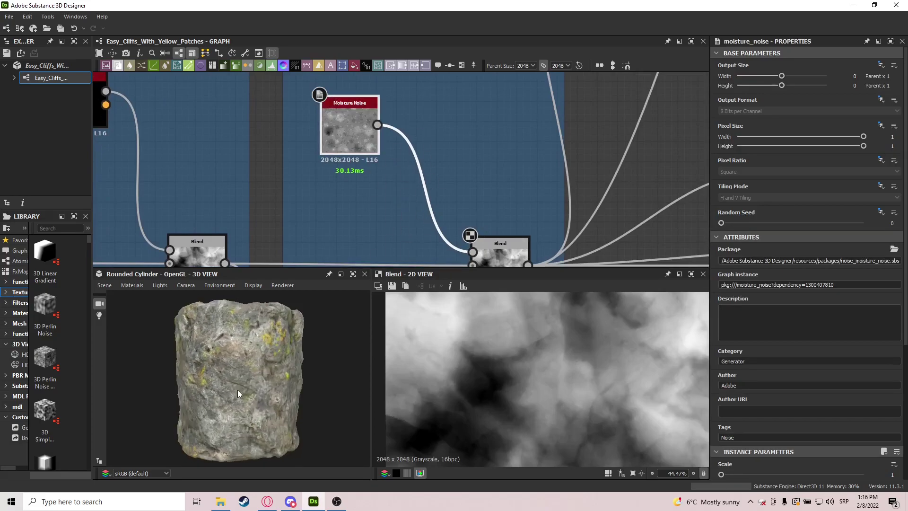
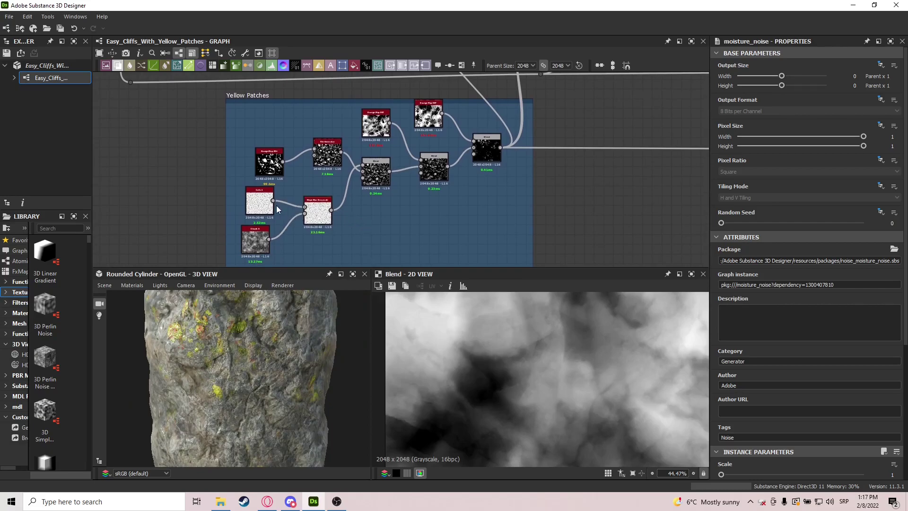
Step: Preview Grunge Map 004, the Tile Generator and the Multiply Blend in the Yellow Patches frame
scroll(286, 164, up, 3)
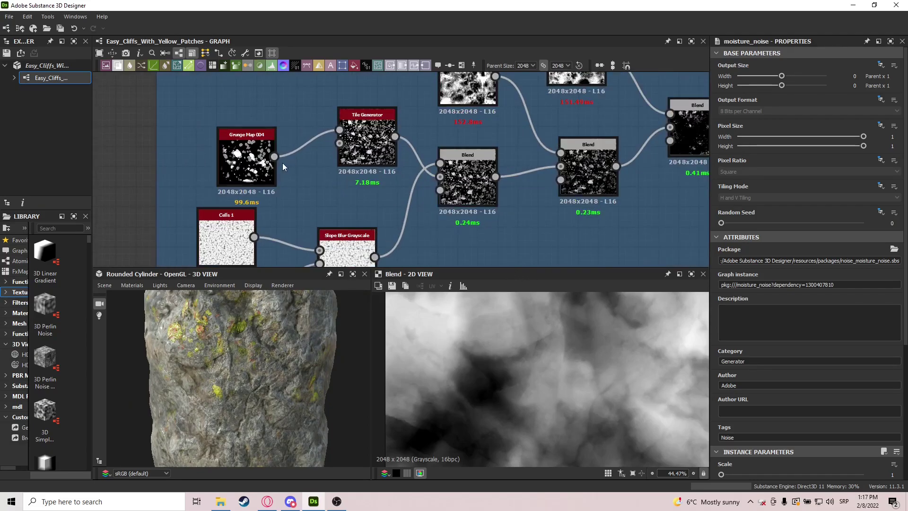
double_click(247, 159)
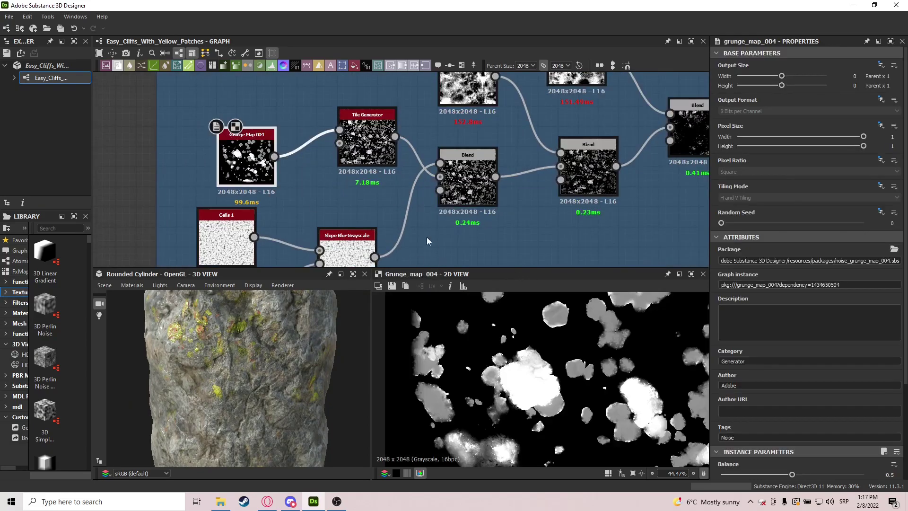
key(f)
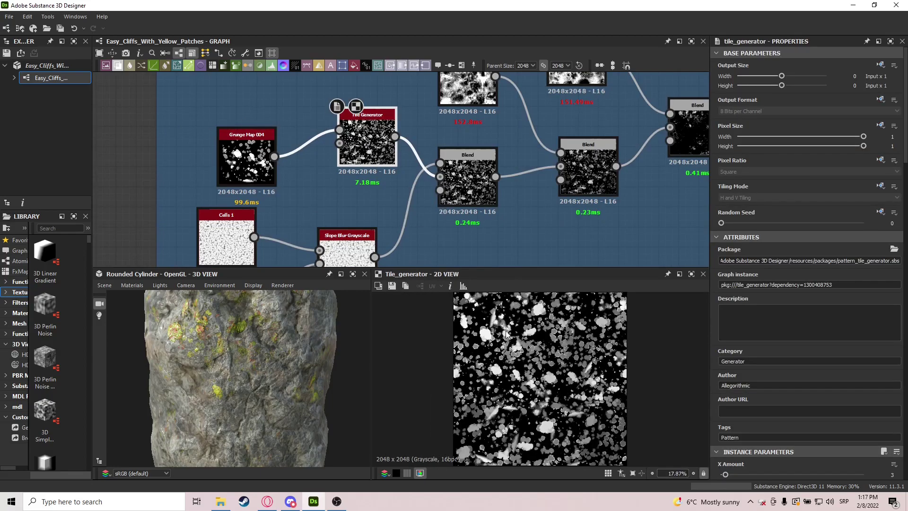
click(471, 192)
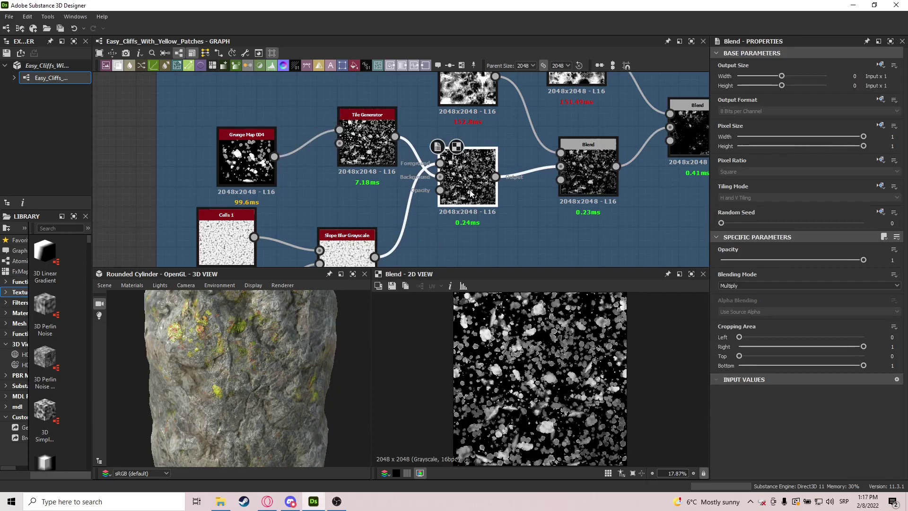
Step: Preview the Slope Blur Grayscale fed by Cells 1 and Clouds 3, inspecting its pattern up close
middle_drag(386, 226, 434, 152)
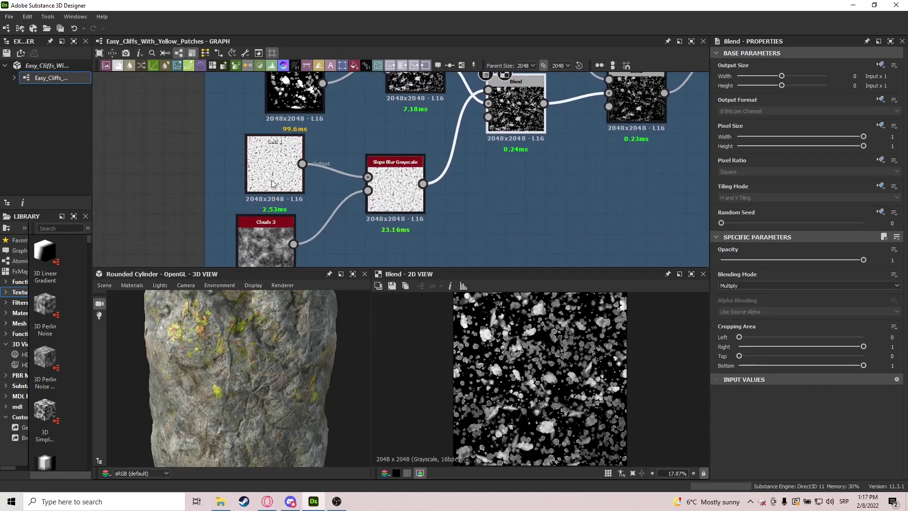
double_click(390, 202)
scroll(533, 360, up, 5)
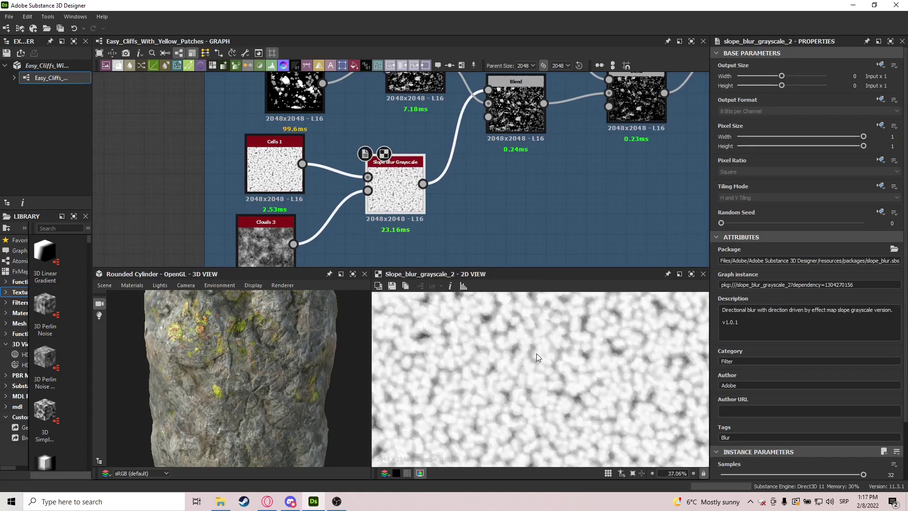
middle_drag(519, 185, 494, 208)
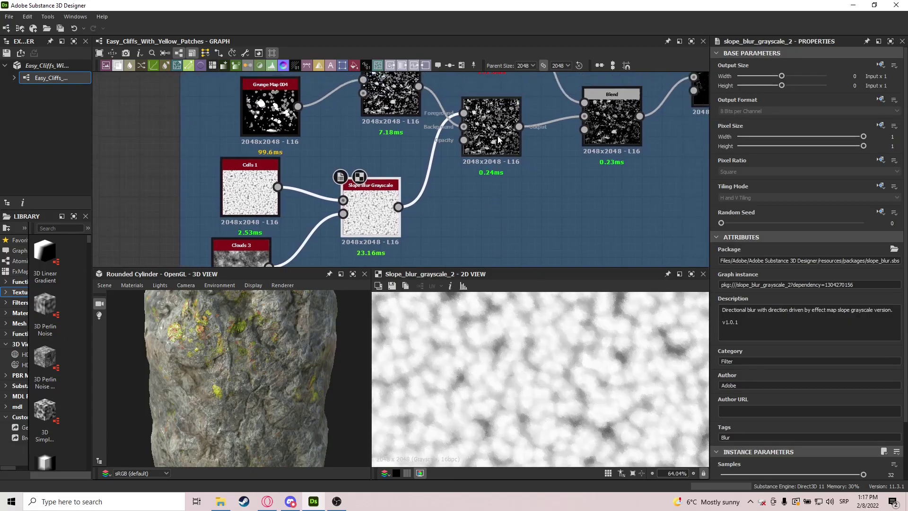
Step: Compare the Tile Generator output with the Multiply Blend up close in the Yellow Patches frame
double_click(498, 139)
middle_drag(497, 142, 486, 196)
double_click(383, 128)
double_click(477, 179)
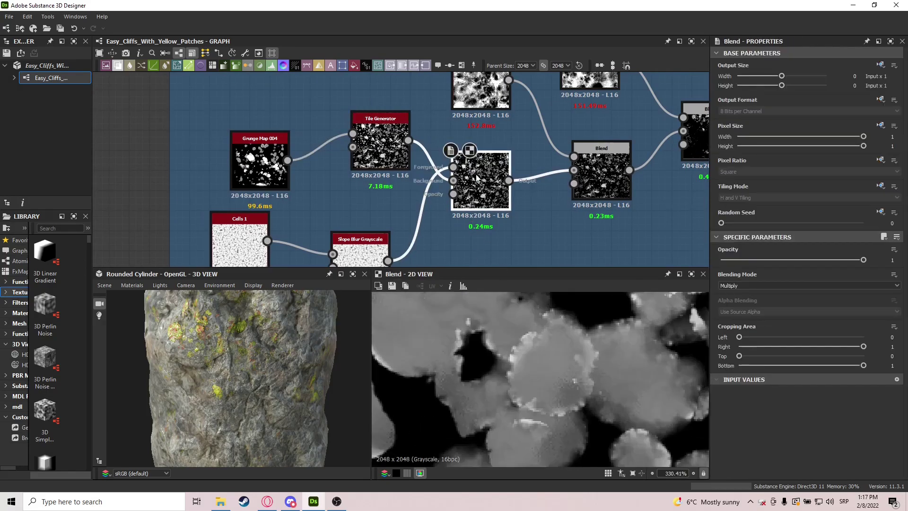
double_click(489, 181)
Step: Preview the two Subtract Blends that remove the Grunge Map 007 patterns from the yellow patches mask
middle_drag(543, 168, 443, 194)
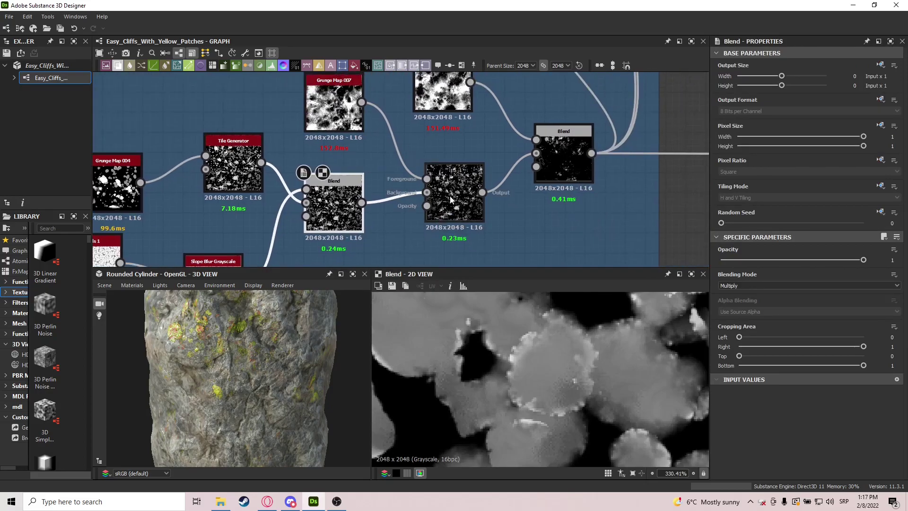
click(450, 196)
double_click(449, 200)
scroll(574, 348, down, 4)
scroll(487, 193, up, 1)
middle_drag(487, 193, 497, 273)
middle_drag(558, 263, 424, 194)
middle_drag(383, 124, 382, 176)
scroll(511, 340, down, 10)
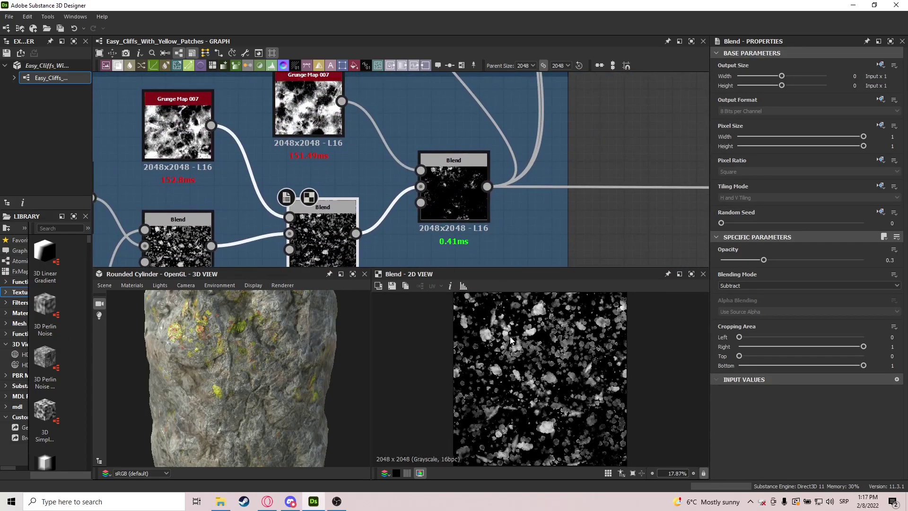
click(456, 177)
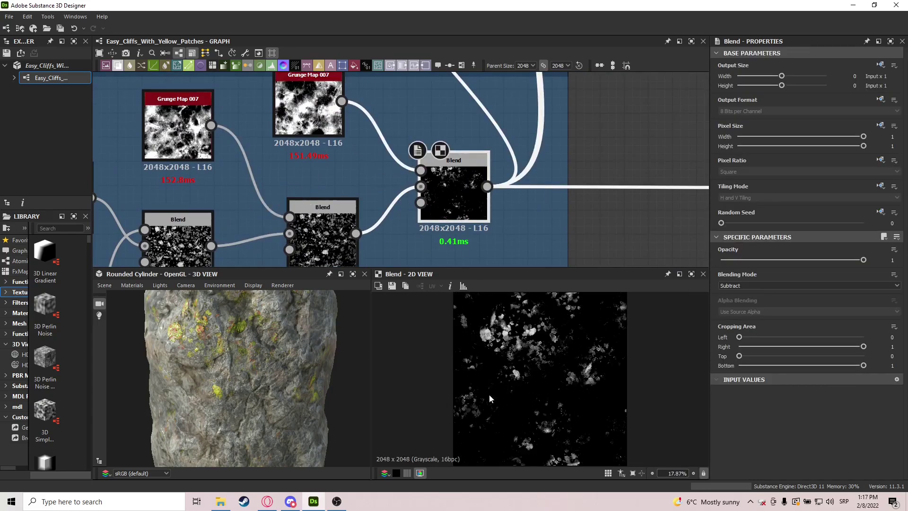
scroll(283, 364, down, 5)
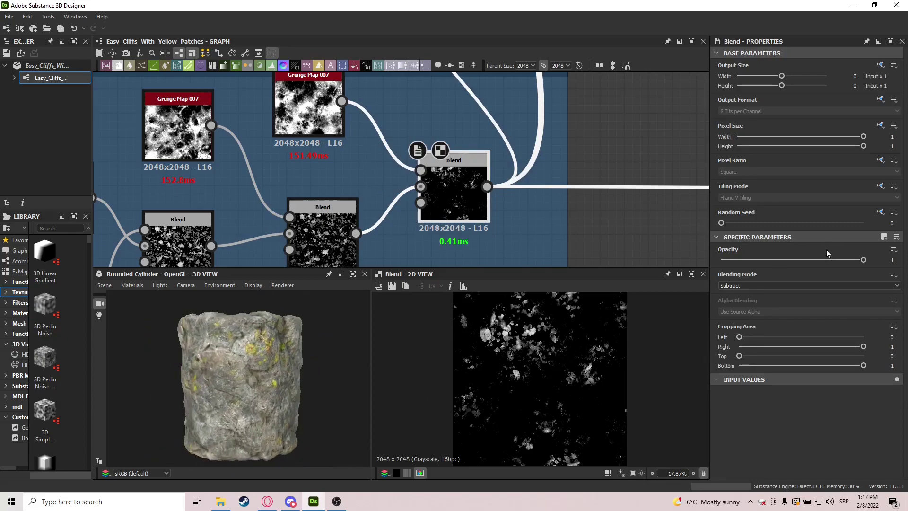
Step: Try an opacity of 0.3 on the last Yellow Patches Blend, check the cylinder, and set the opacity back to 1
drag(803, 263, 763, 262)
scroll(270, 360, up, 5)
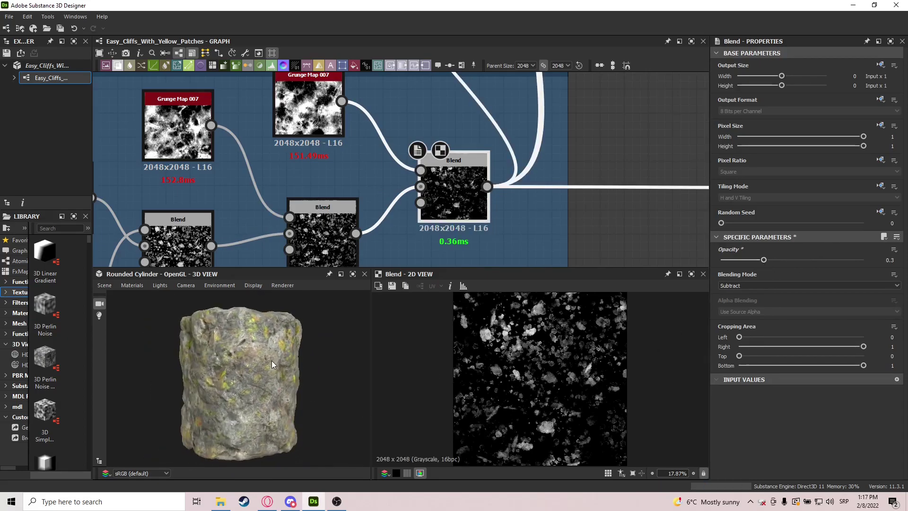
scroll(265, 359, down, 5)
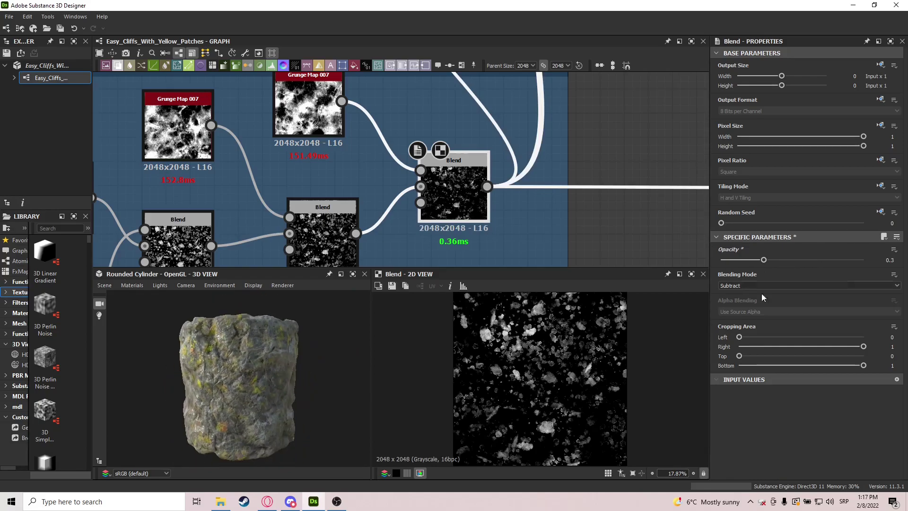
drag(815, 262, 865, 263)
drag(261, 369, 247, 351)
Step: Preview the Surface Noise Blend, the Blur HQ Grayscale and the Copy Blend that combines them in the Pre Yellow Patch Blur frame
middle_drag(548, 172, 450, 261)
scroll(449, 261, down, 4)
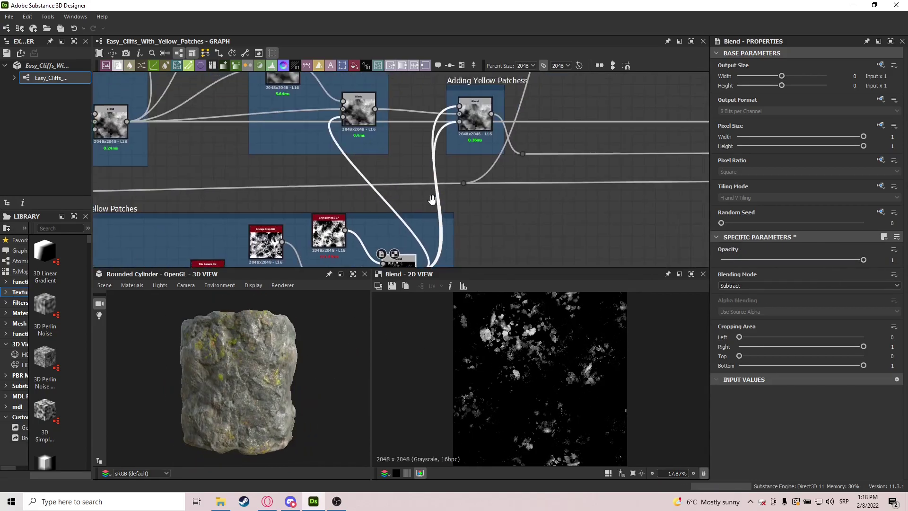
middle_drag(433, 184, 426, 214)
middle_drag(396, 158, 477, 198)
middle_drag(257, 165, 375, 149)
scroll(398, 143, up, 4)
scroll(398, 143, down, 1)
middle_drag(396, 178, 323, 200)
middle_drag(440, 153, 378, 193)
scroll(386, 195, down, 1)
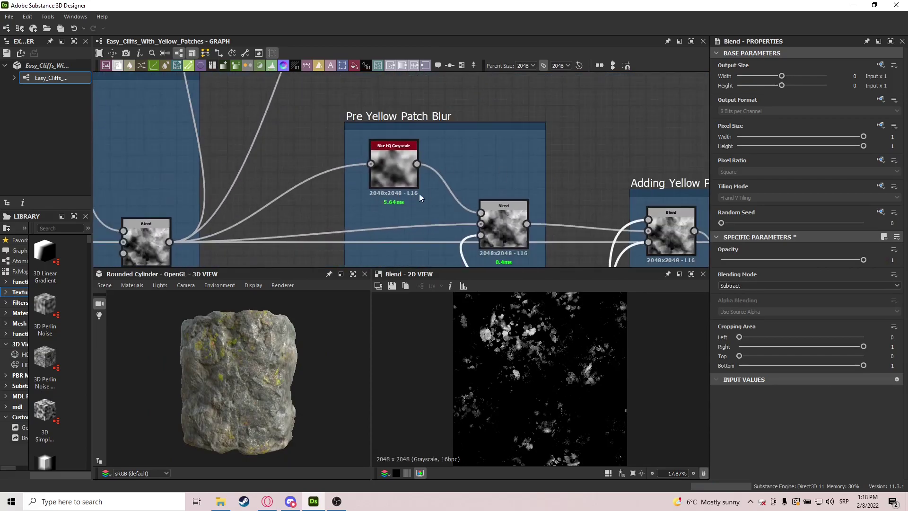
middle_drag(447, 164, 475, 147)
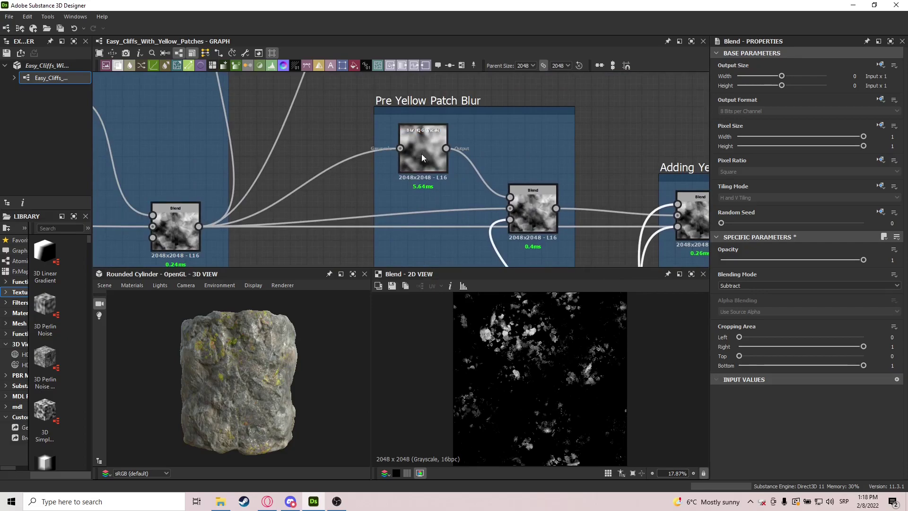
double_click(171, 232)
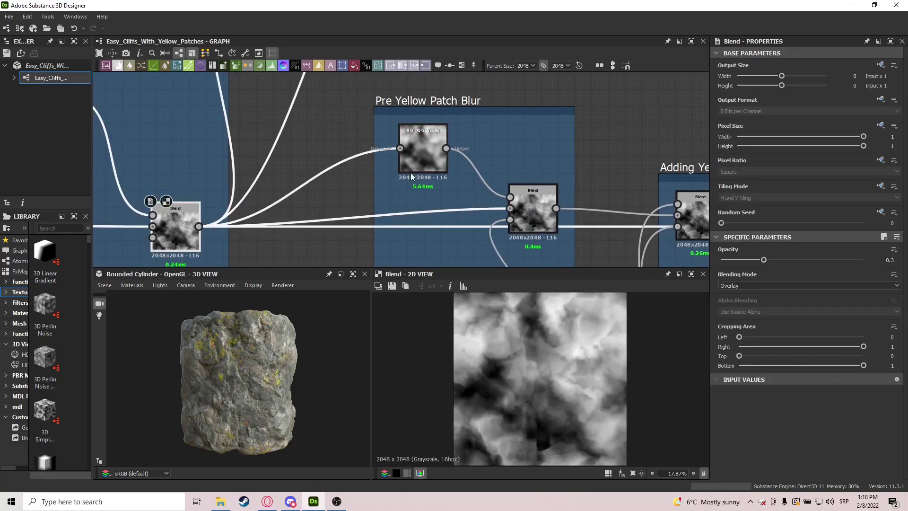
double_click(424, 151)
double_click(535, 218)
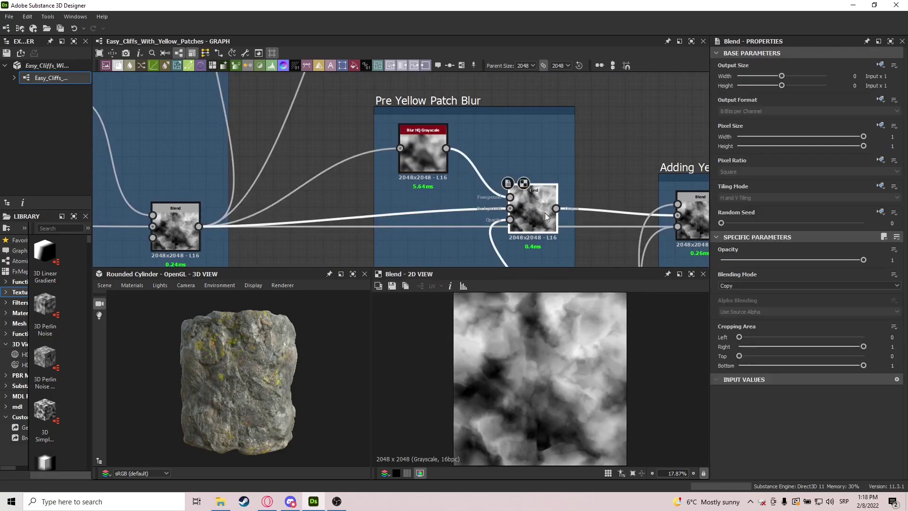
Step: Preview the Yellow Patches mask that drives the Copy Blend's opacity, and return to that Blend's output
middle_drag(560, 257, 520, 138)
scroll(520, 138, down, 3)
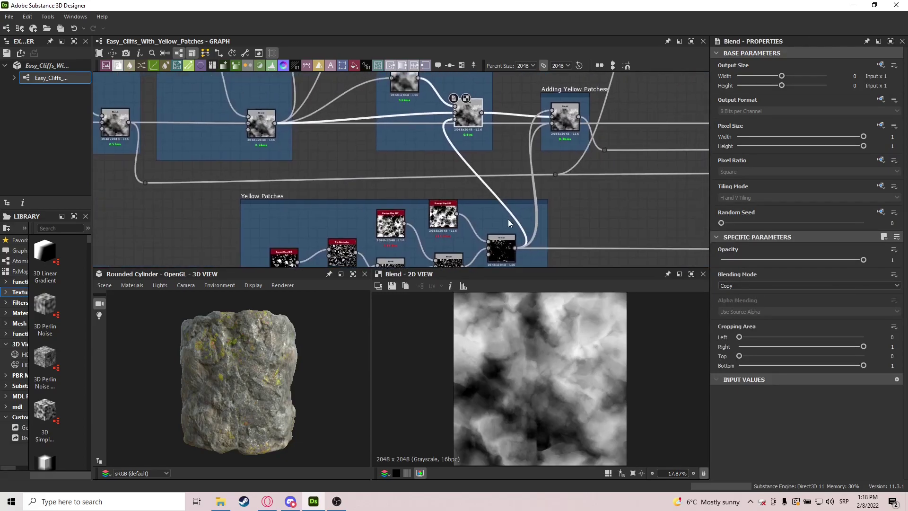
double_click(493, 246)
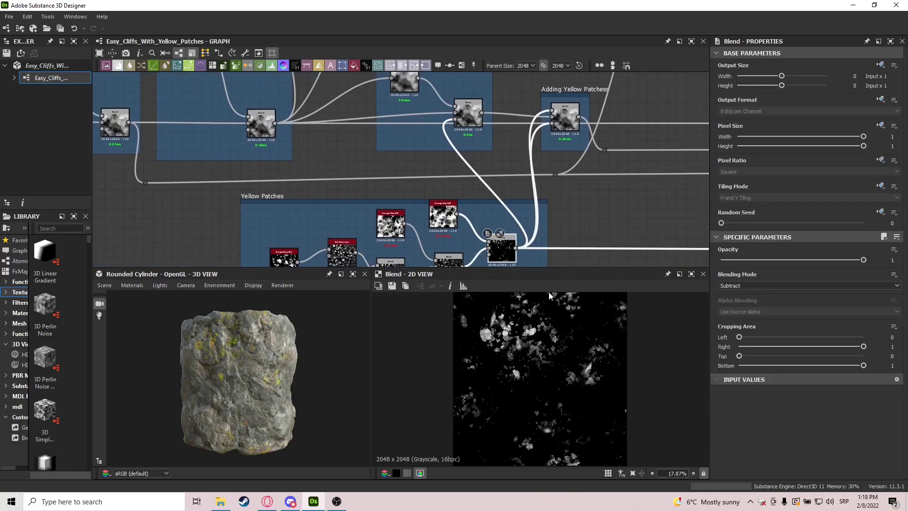
middle_drag(518, 192, 503, 234)
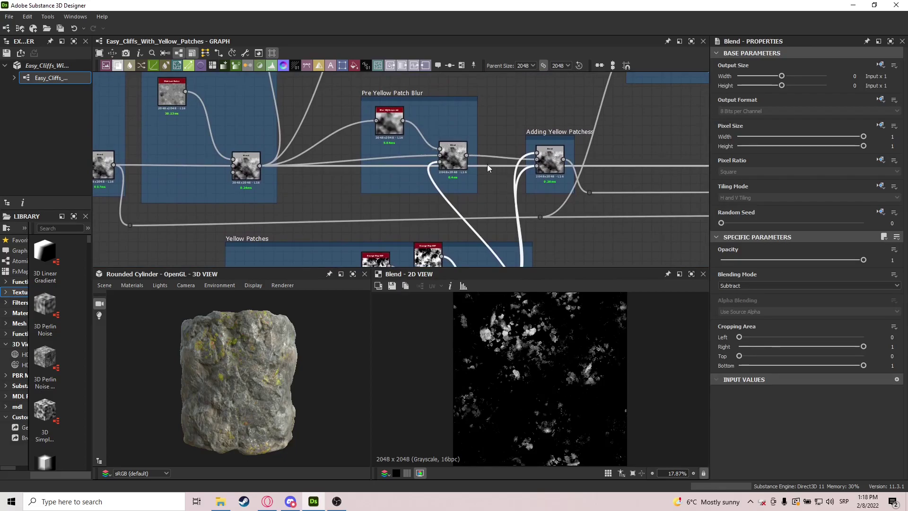
double_click(452, 157)
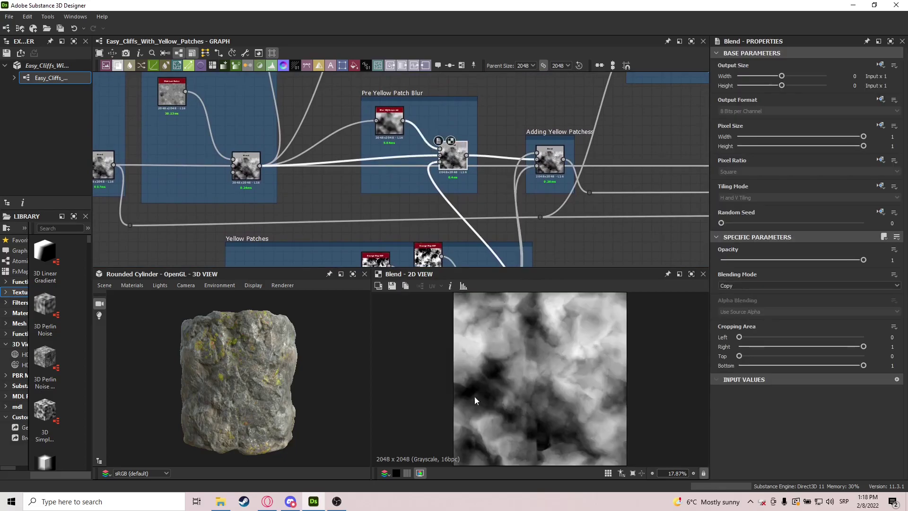
Step: Compare the Pre Yellow Patch Blur Blend up close with the Surface Noise Blend that feeds it
scroll(467, 399, up, 5)
click(246, 165)
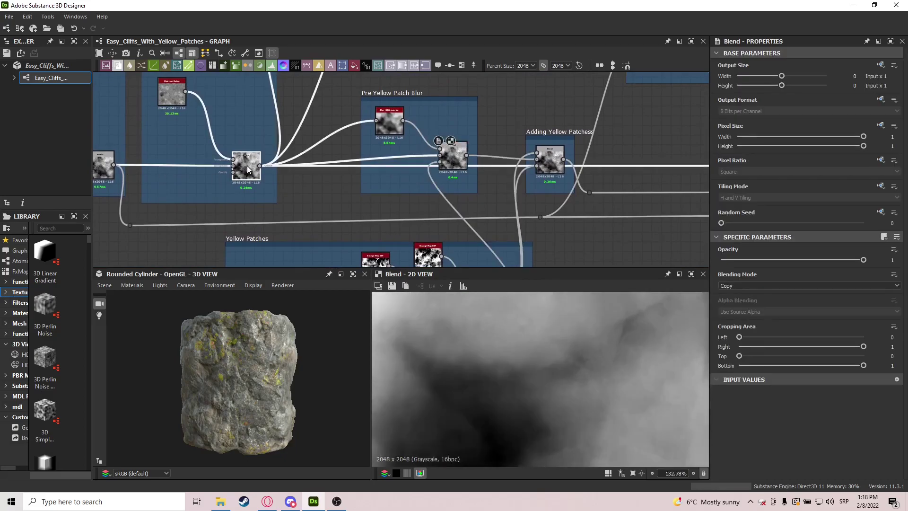
double_click(445, 154)
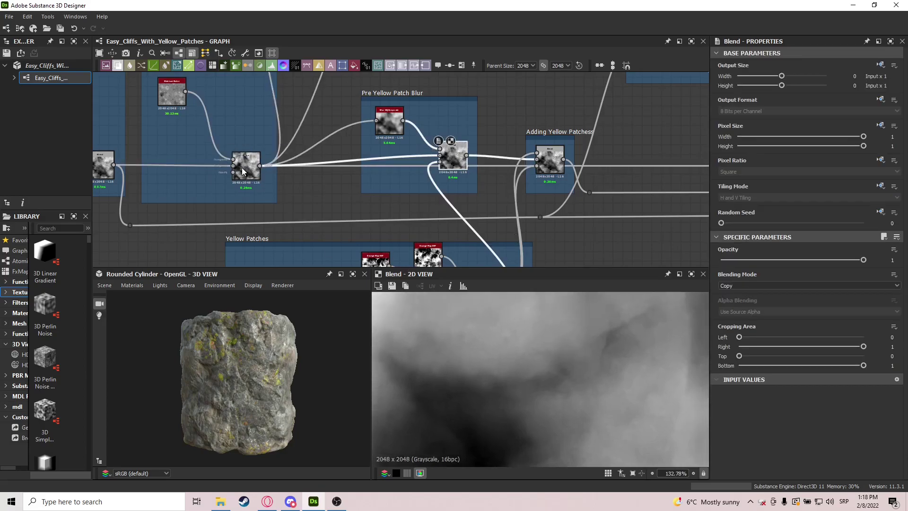
Step: Preview the Soft Light Blend in the Adding Yellow Patches frame and inspect its detail up close
middle_drag(557, 163, 492, 144)
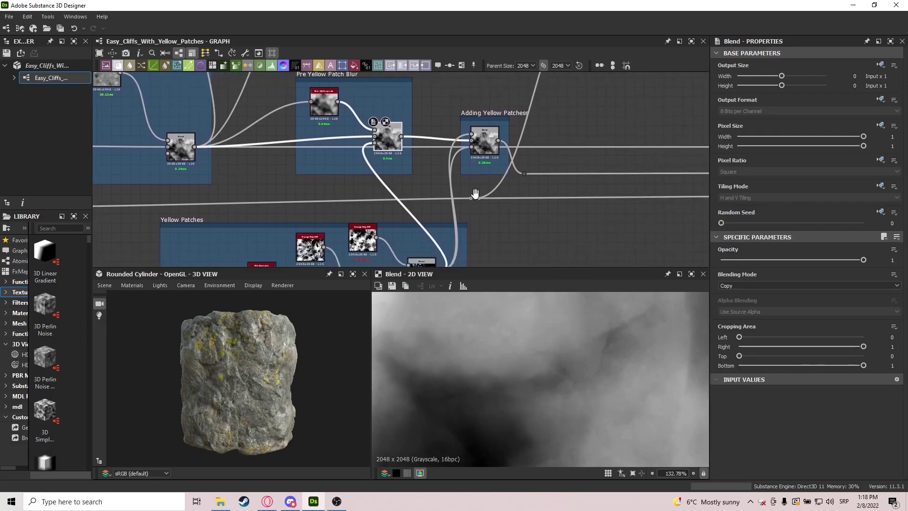
double_click(492, 144)
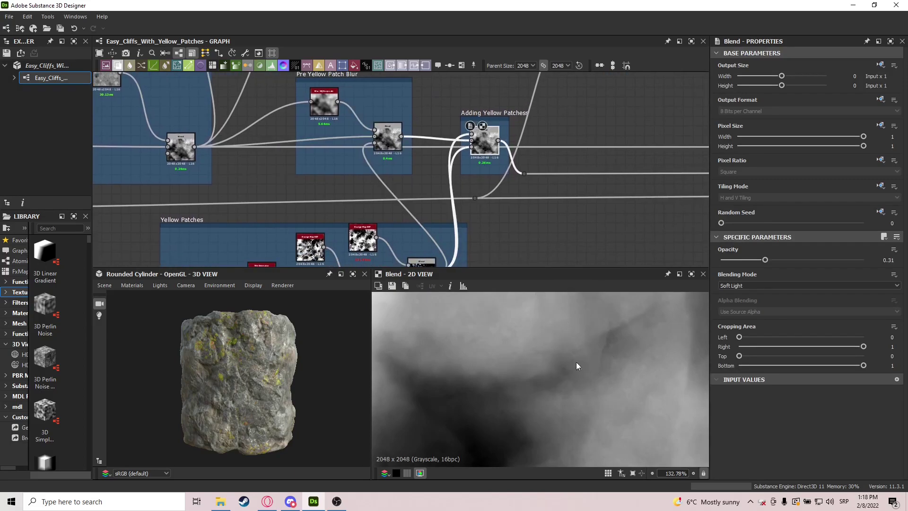
scroll(566, 371, up, 4)
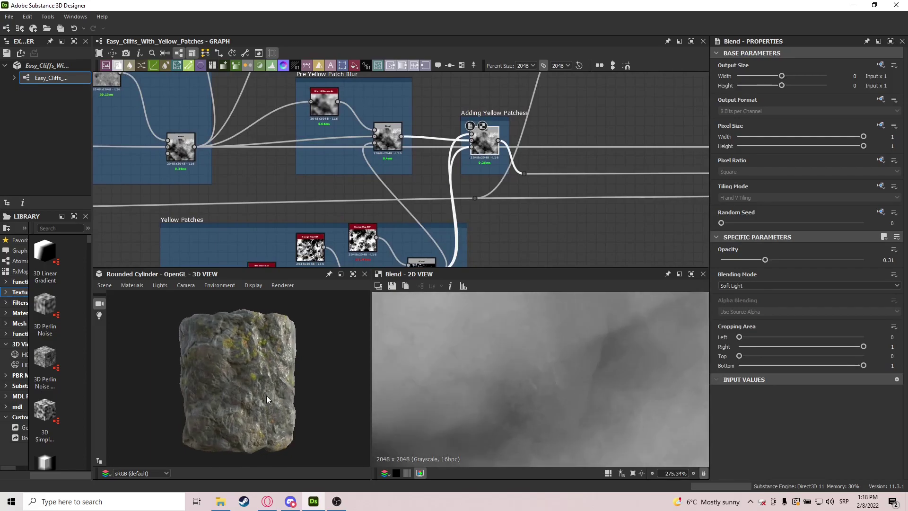
Step: Look over the color frames of the graph and preview the Ambient Occlusion (HBAO) node above the Surface Noise frame
scroll(510, 208, down, 3)
scroll(457, 243, down, 2)
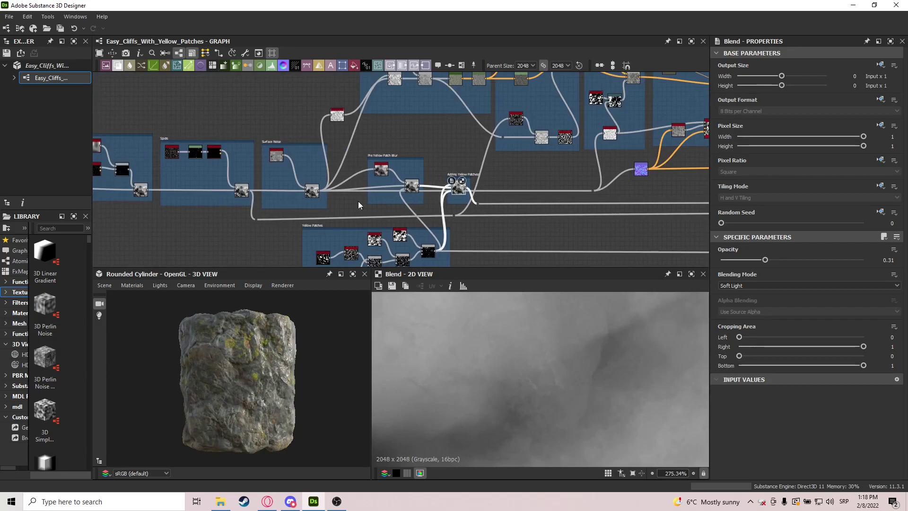
middle_drag(536, 222, 511, 191)
scroll(505, 189, down, 5)
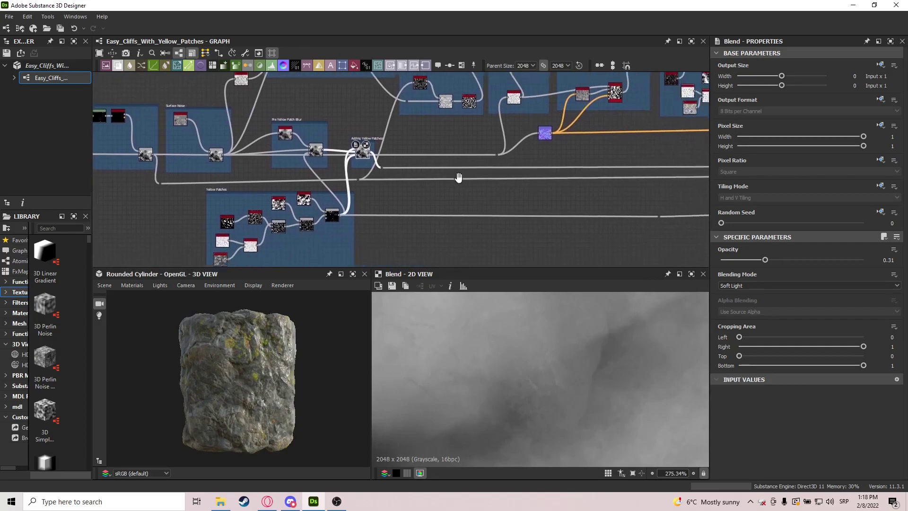
scroll(330, 113, up, 8)
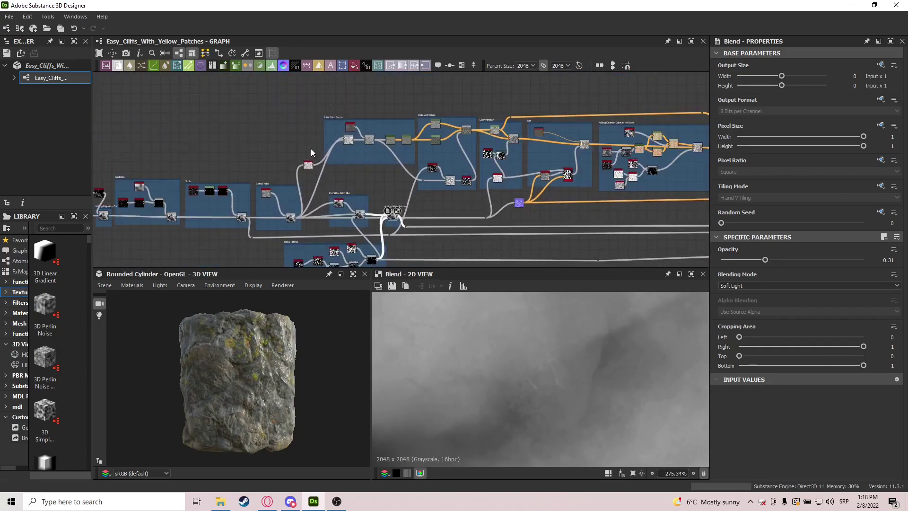
drag(425, 130, 646, 232)
click(646, 232)
middle_drag(488, 124, 562, 218)
middle_drag(387, 211, 374, 232)
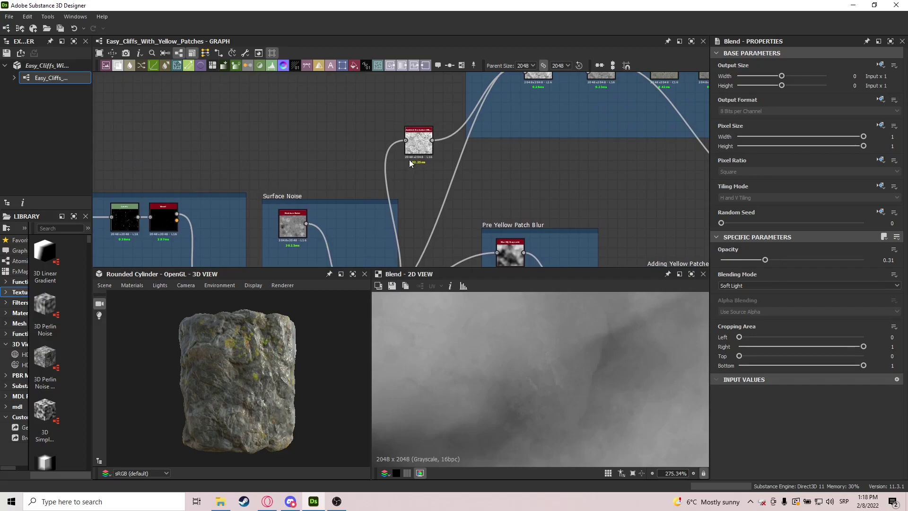
double_click(412, 149)
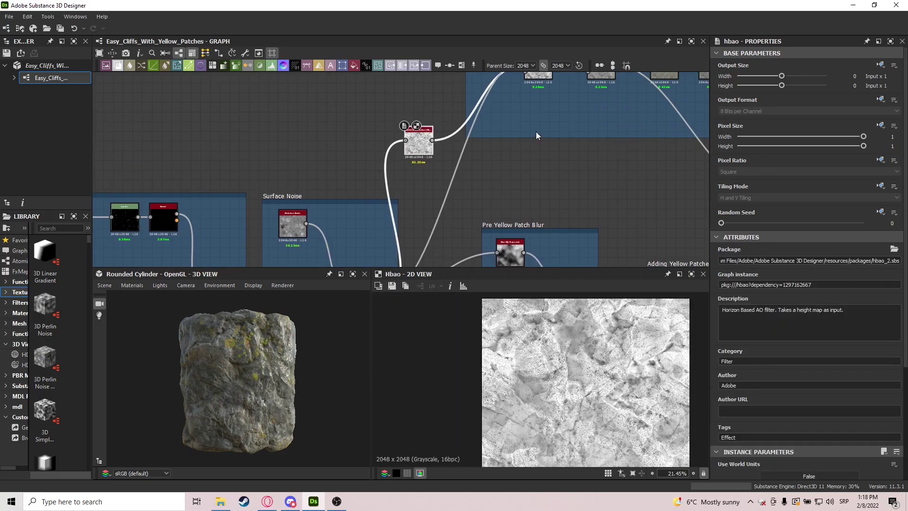
Step: Compare the first Blend in the Initial Color Block in frame with the Surface Noise Blend that feeds it
middle_drag(530, 86, 401, 199)
scroll(401, 199, up, 2)
double_click(415, 172)
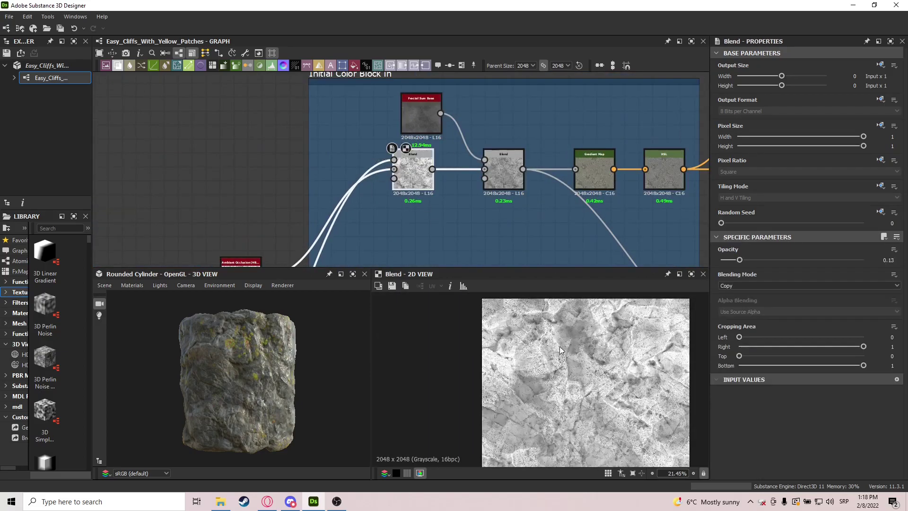
scroll(373, 112, down, 3)
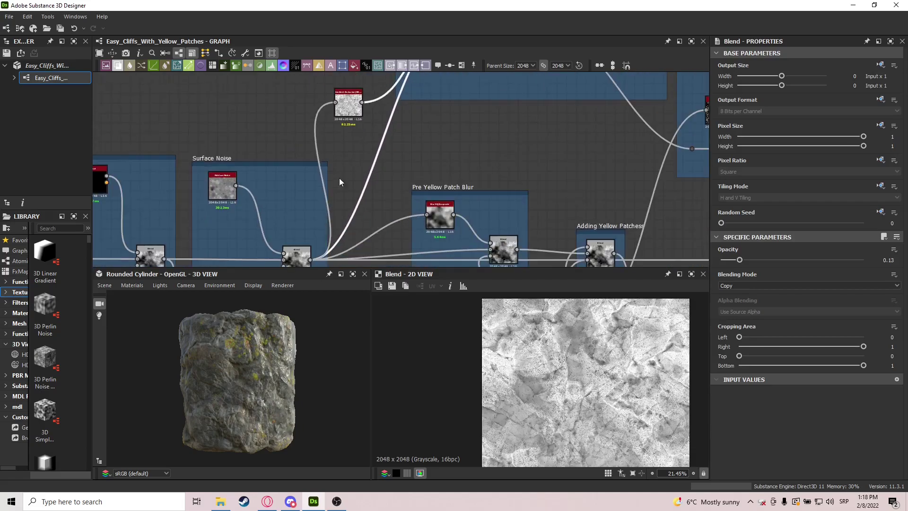
double_click(294, 257)
middle_drag(444, 132, 379, 263)
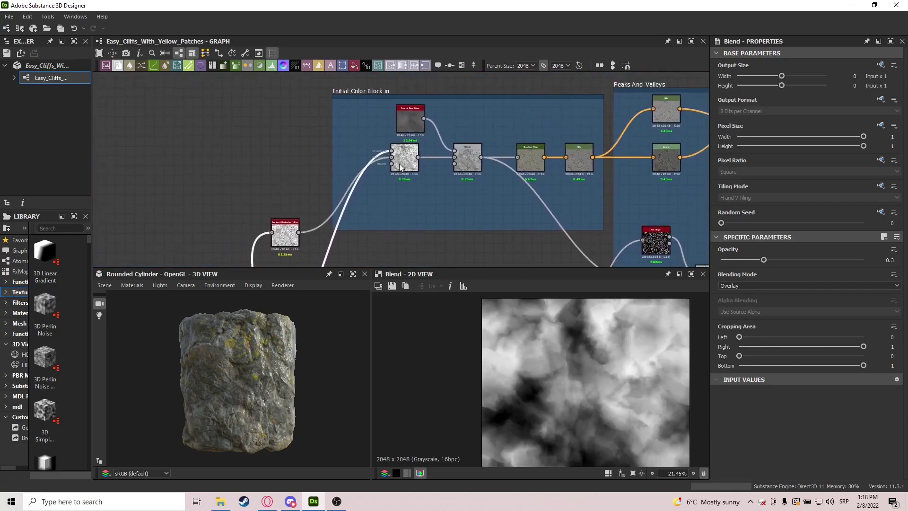
scroll(402, 156, up, 2)
double_click(410, 157)
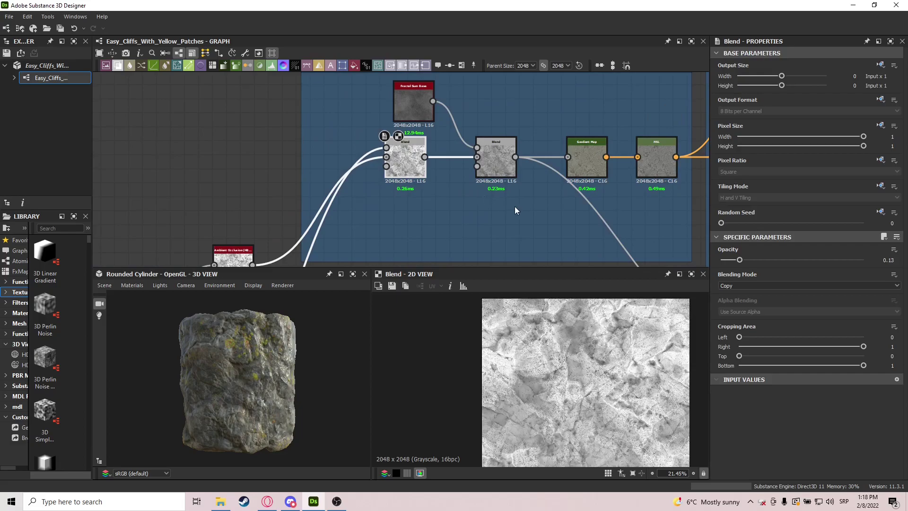
Step: Nudge the Fractal Sum Base node aside slightly and compare the Blend it feeds with the first Blend in the Initial Color Block in frame
middle_drag(510, 206, 466, 241)
double_click(446, 191)
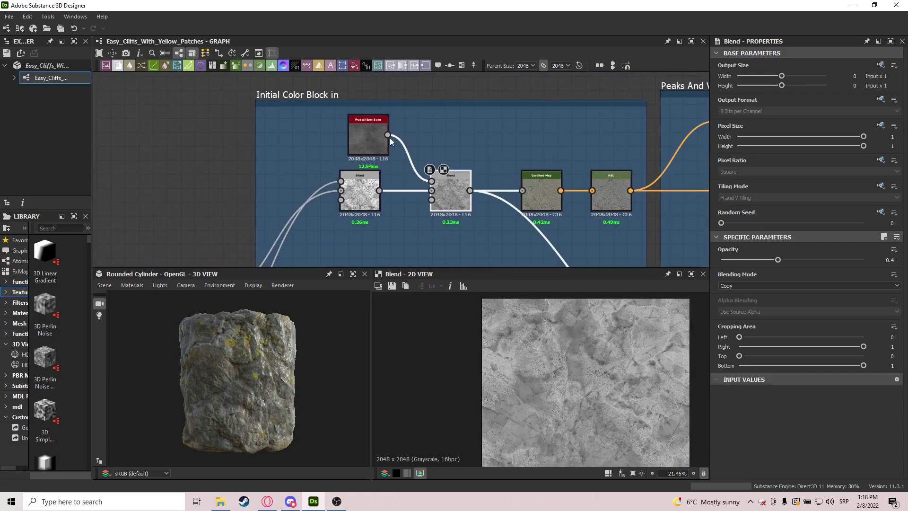
drag(375, 135, 363, 134)
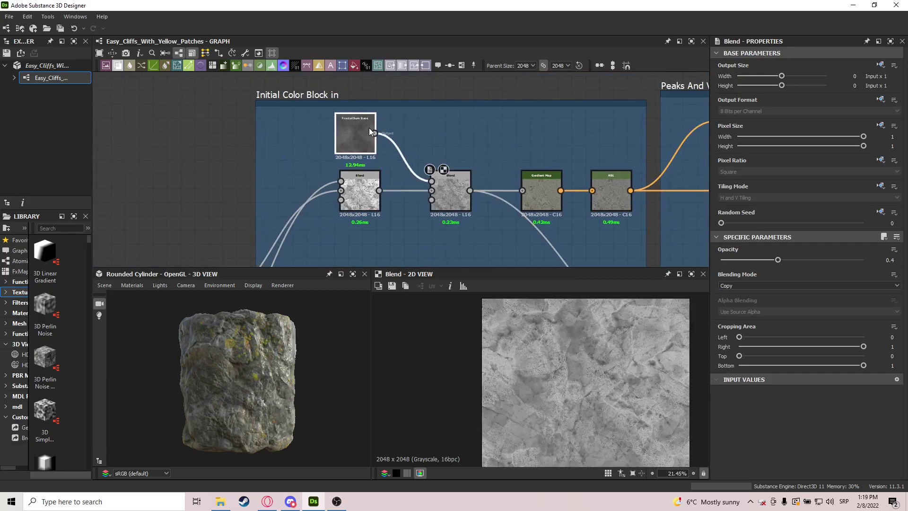
click(446, 185)
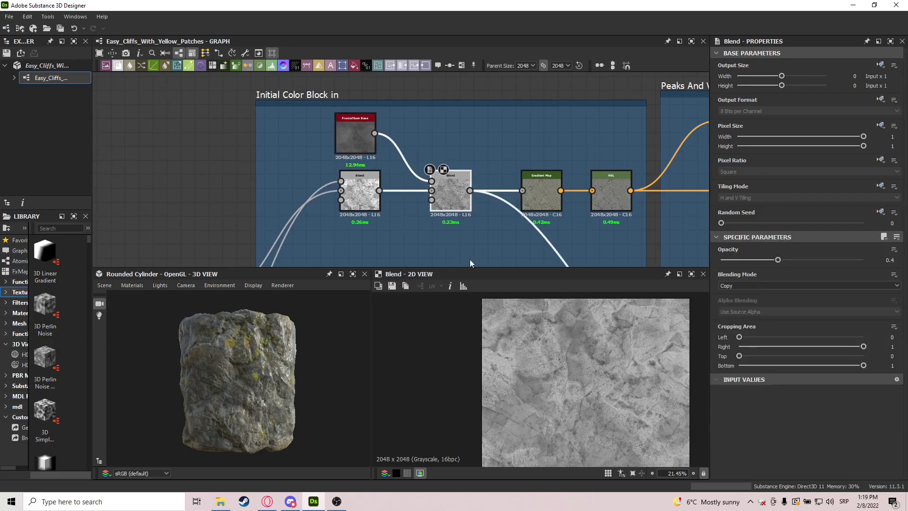
double_click(363, 194)
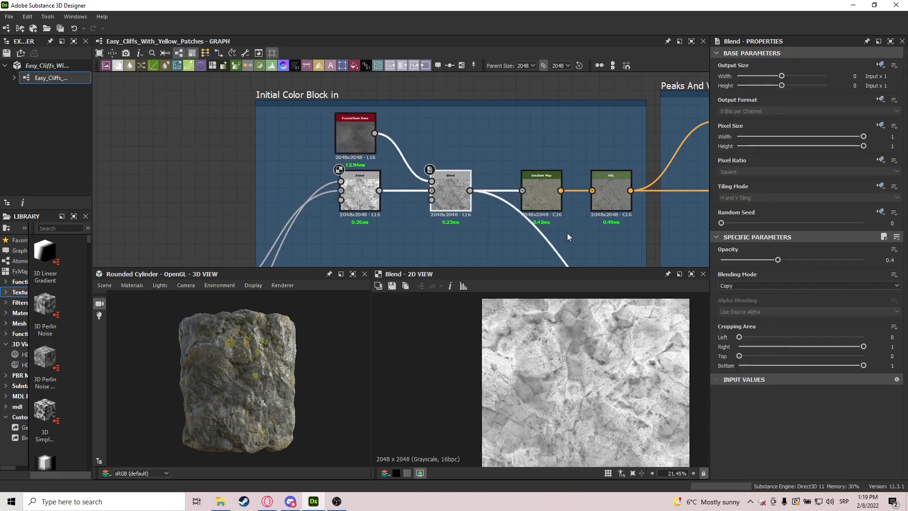
Step: Preview the Gradient Map and the HSL after it in the Initial Color Block in frame, and rotate the cylinder to check the colors
middle_drag(541, 230, 449, 205)
double_click(441, 174)
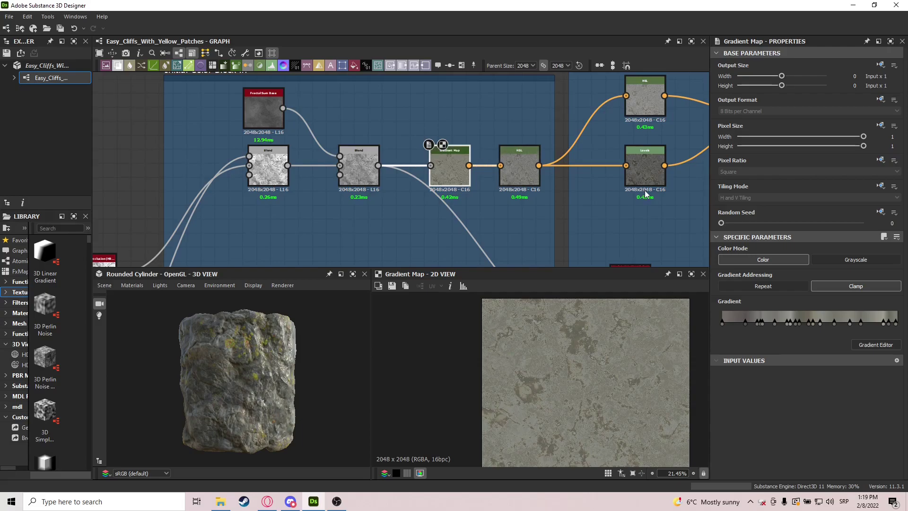
drag(272, 312, 292, 390)
middle_drag(568, 228, 500, 219)
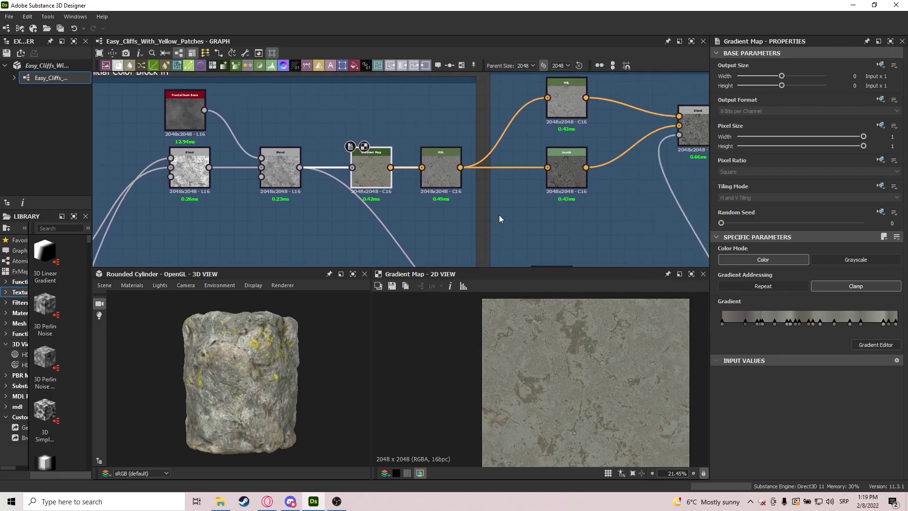
middle_drag(428, 170, 309, 143)
click(309, 144)
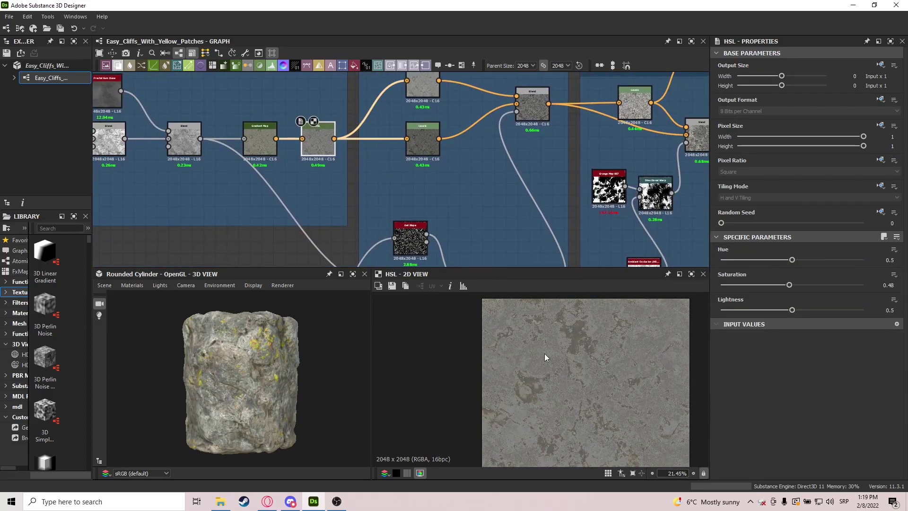
scroll(548, 357, down, 2)
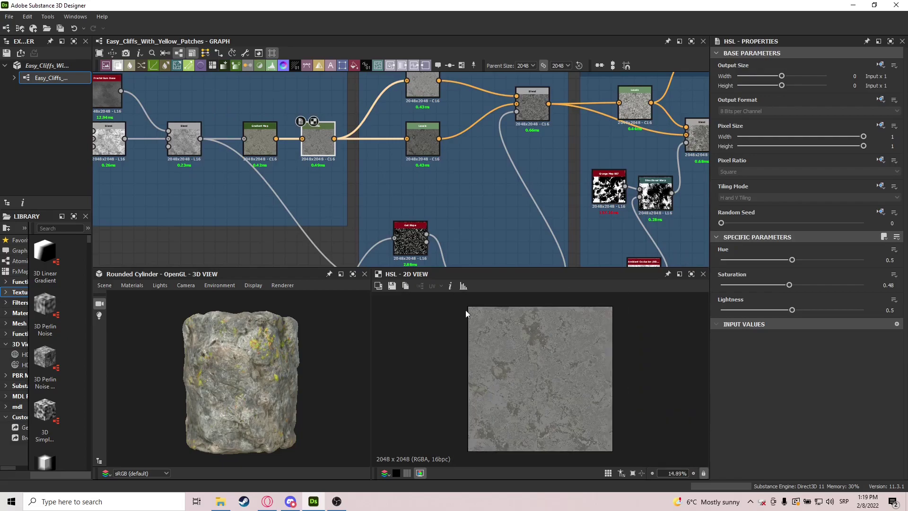
Step: Preview the HSL, the Levels and the Copy Blend that combines them in the Peaks And Valleys frame, inspecting the result up close
middle_drag(374, 170, 371, 205)
scroll(404, 139, up, 2)
click(424, 93)
click(426, 182)
middle_drag(546, 221, 480, 238)
click(520, 158)
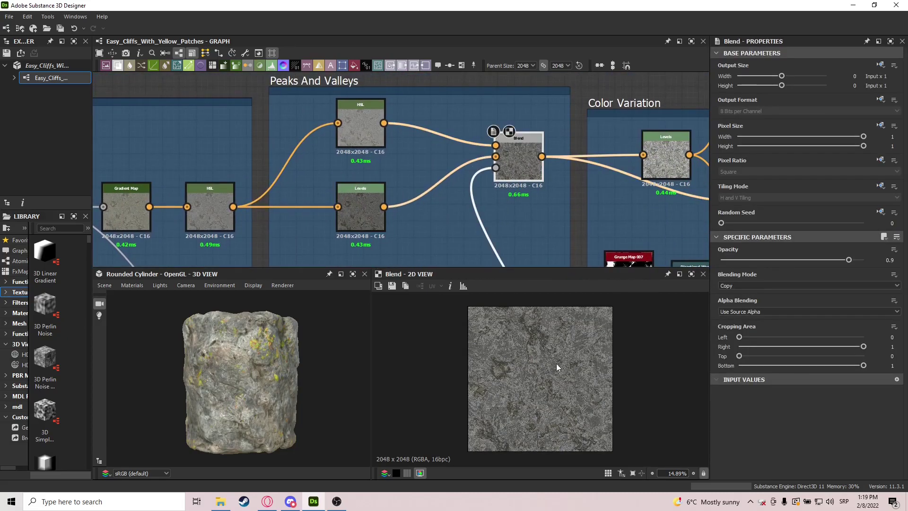
scroll(515, 376, up, 4)
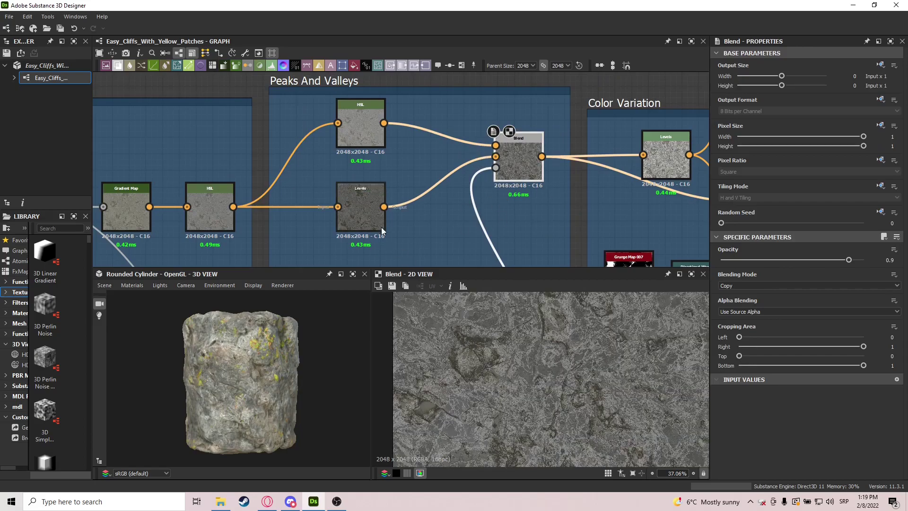
Step: Compare the Peaks And Valleys result with the earlier Gradient Map output and examine the HSL settings between them
click(368, 208)
click(211, 202)
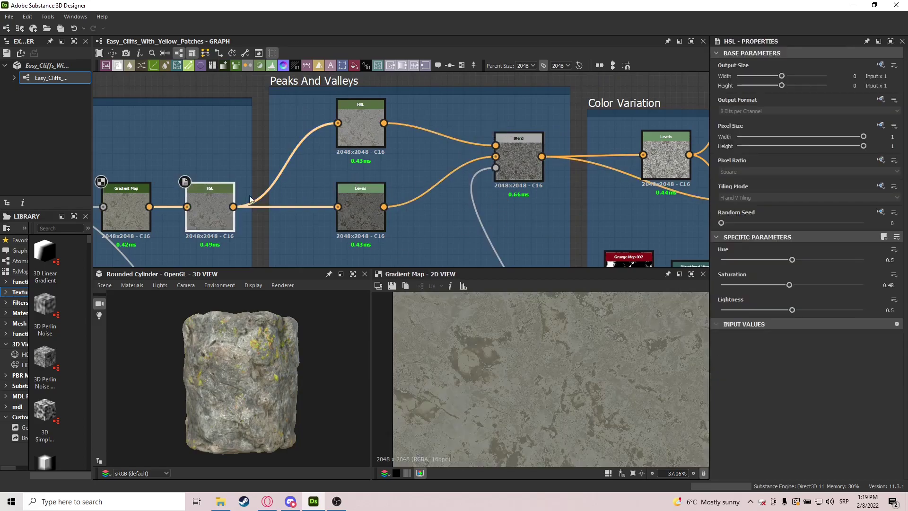
scroll(279, 213, down, 2)
scroll(545, 387, down, 3)
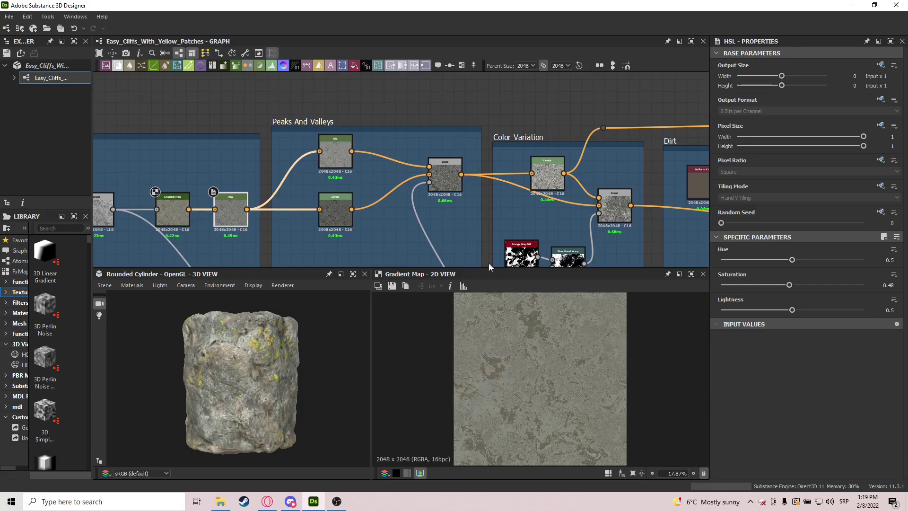
Step: Preview the Blend in the Peaks And Valleys frame and the Get Slope node below it, nudging Get Slope slightly lower
click(452, 173)
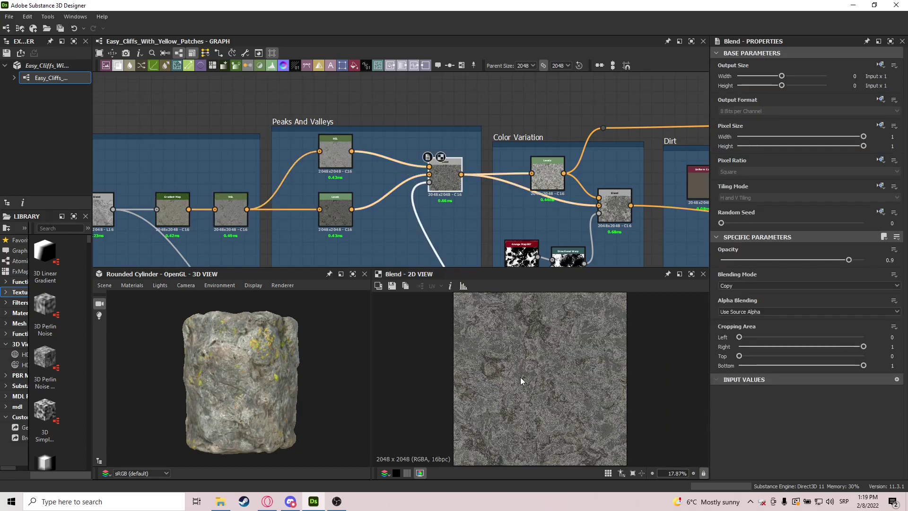
scroll(450, 205, down, 3)
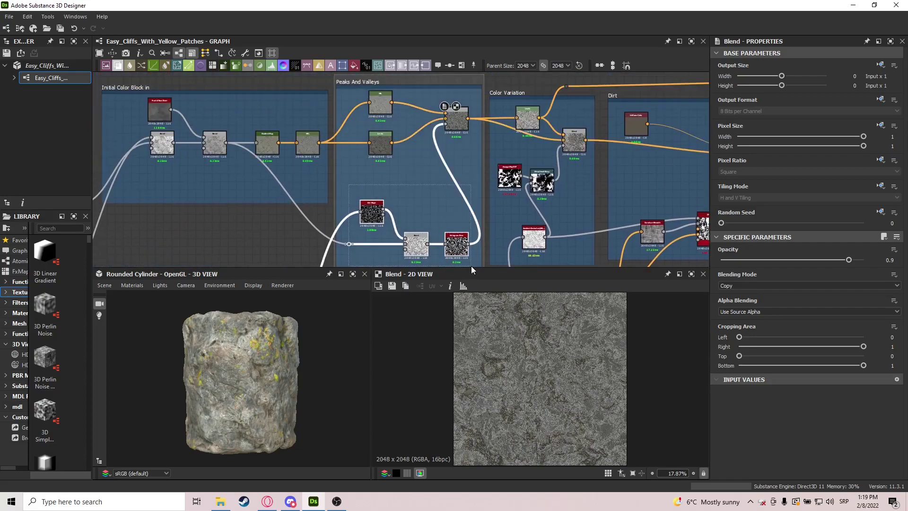
scroll(466, 235, up, 3)
scroll(416, 176, up, 2)
scroll(416, 163, down, 2)
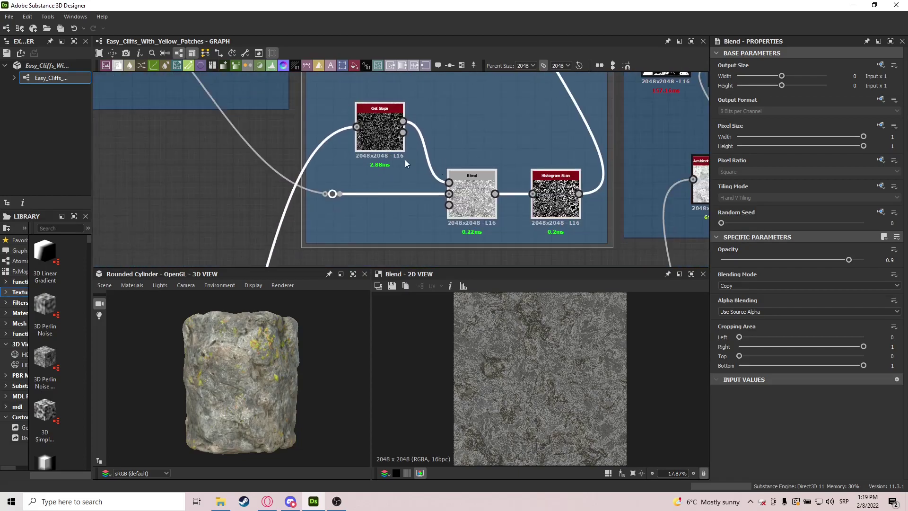
click(380, 132)
mouse_move(379, 133)
mouse_down()
mouse_move(373, 154)
mouse_move(377, 137)
mouse_up()
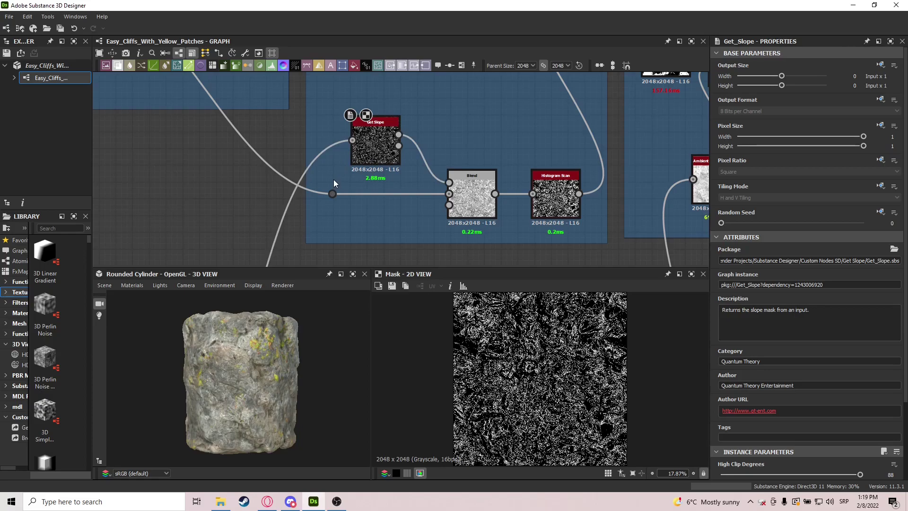
Step: Trace the Get Slope node's input back to the Blend in the Spots frame and preview both nodes
scroll(333, 180, down, 8)
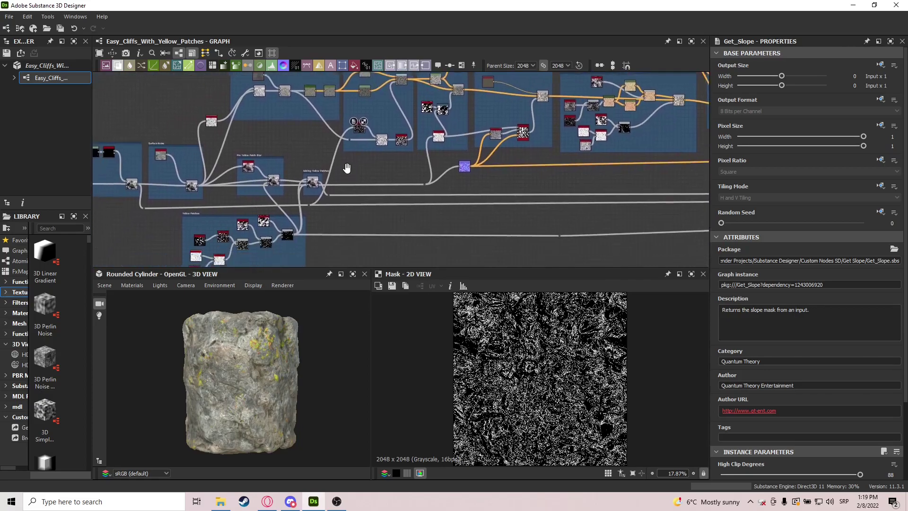
scroll(125, 157, up, 5)
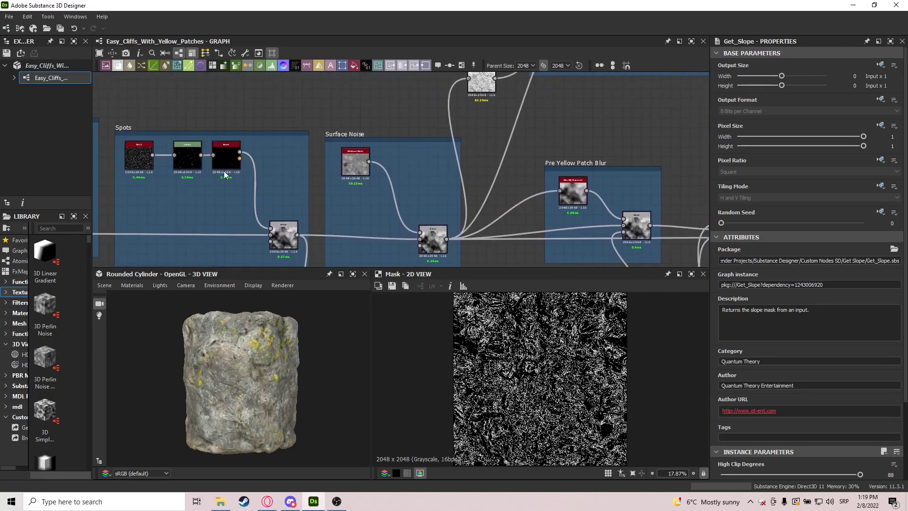
double_click(281, 235)
middle_drag(364, 238, 299, 177)
middle_drag(585, 223, 293, 279)
middle_drag(487, 132, 392, 213)
scroll(402, 186, up, 4)
double_click(407, 176)
middle_drag(497, 260, 440, 199)
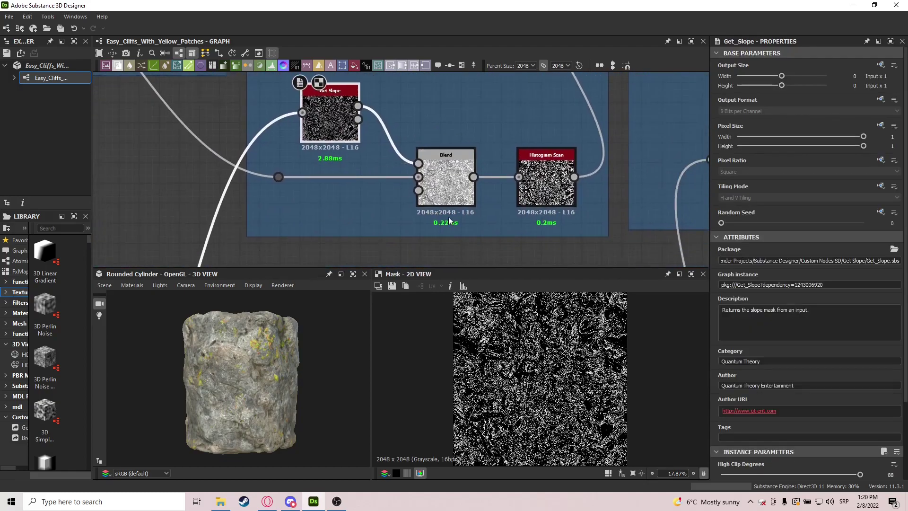
Step: Preview the Add (Linear Dodge) Blend after Get Slope, the Initial Color Block in Blend feeding it, and the Histogram Scan
double_click(444, 190)
middle_drag(377, 143, 467, 214)
scroll(468, 214, down, 4)
middle_drag(267, 121, 283, 148)
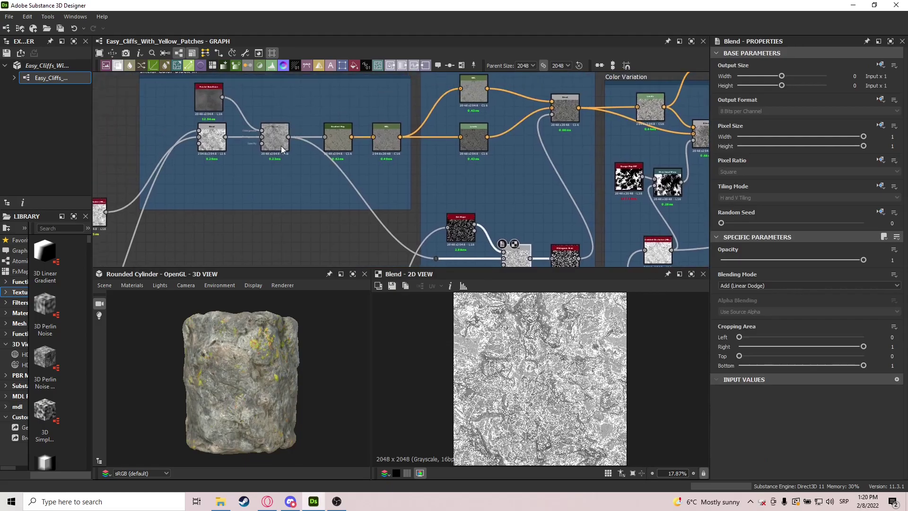
double_click(283, 147)
middle_drag(531, 256, 424, 171)
scroll(423, 170, up, 3)
double_click(414, 161)
double_click(478, 175)
scroll(540, 378, up, 5)
scroll(508, 350, down, 6)
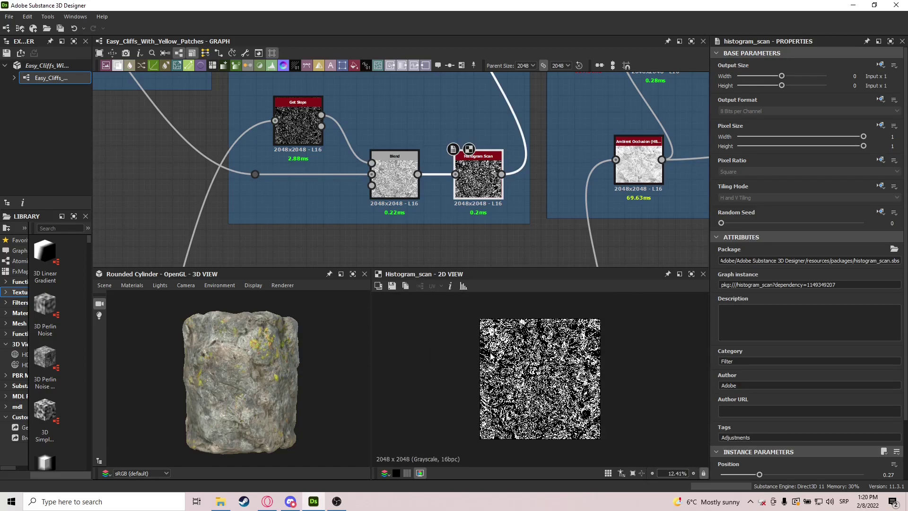
Step: Preview the Get Slope mask again and inspect the final Blend of the Peaks And Valleys frame up close
double_click(296, 125)
middle_drag(453, 88, 378, 240)
scroll(378, 239, up, 1)
middle_drag(398, 136, 401, 185)
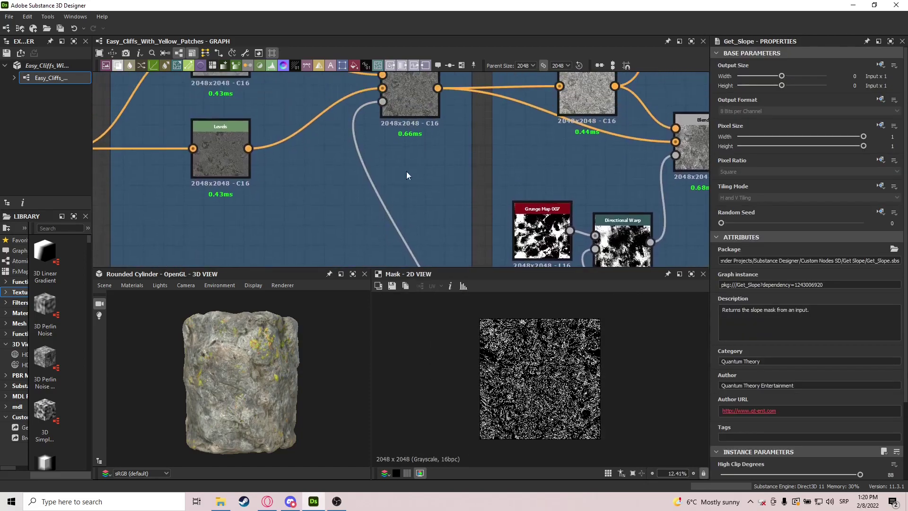
double_click(409, 94)
scroll(518, 369, up, 4)
middle_drag(429, 112, 464, 194)
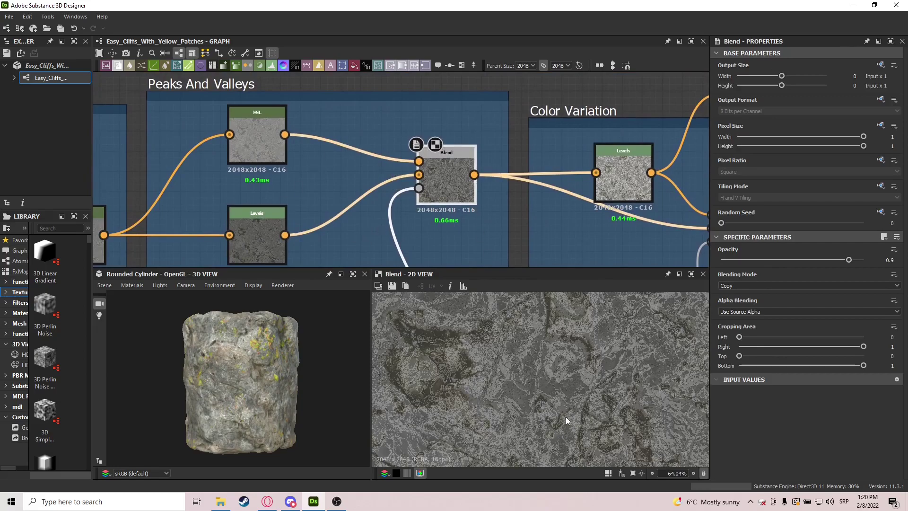
middle_drag(562, 248, 538, 213)
scroll(439, 366, down, 3)
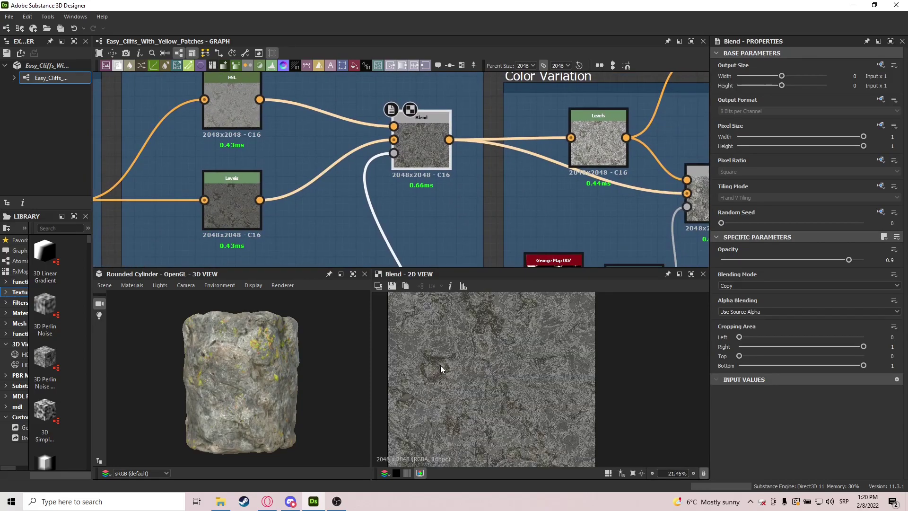
Step: Nudge the Levels node in the Color Variation frame slightly aside and preview it and the Blend it feeds
scroll(402, 162, down, 5)
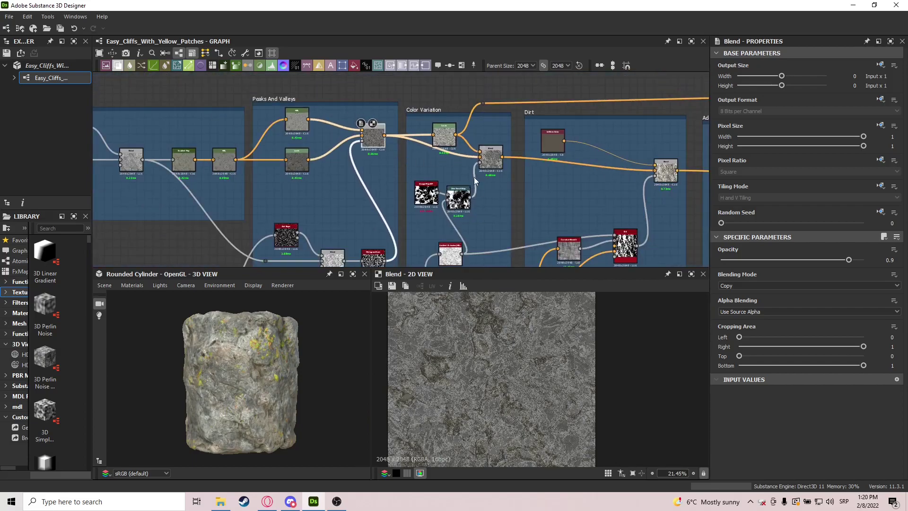
scroll(461, 151, up, 3)
click(430, 131)
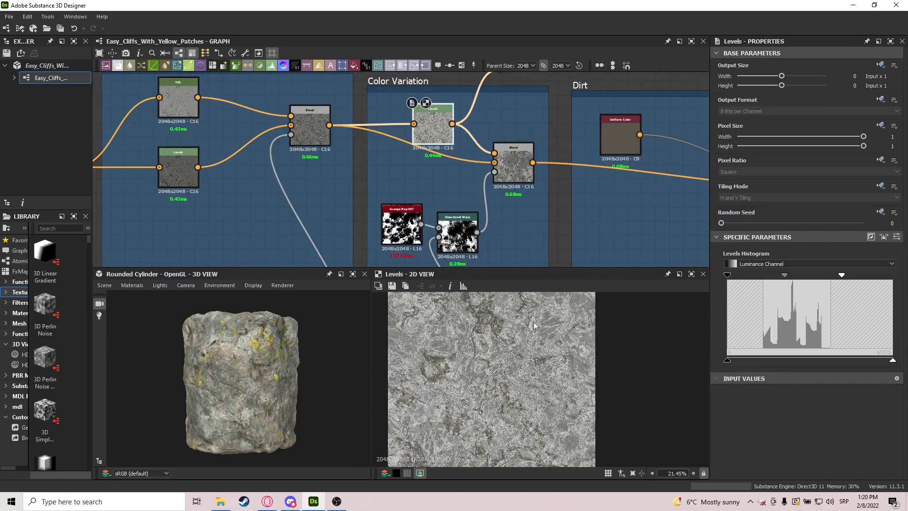
drag(432, 125, 439, 117)
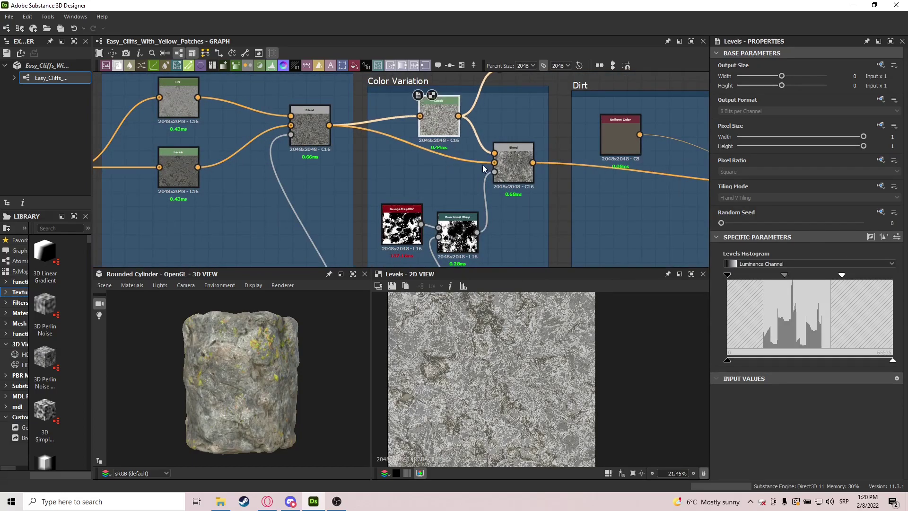
click(513, 164)
Step: Preview the Ambient Occlusion, Directional Warp and Grunge Map 007 nodes that build the Color Variation mask
middle_drag(506, 197, 546, 55)
scroll(518, 128, down, 4)
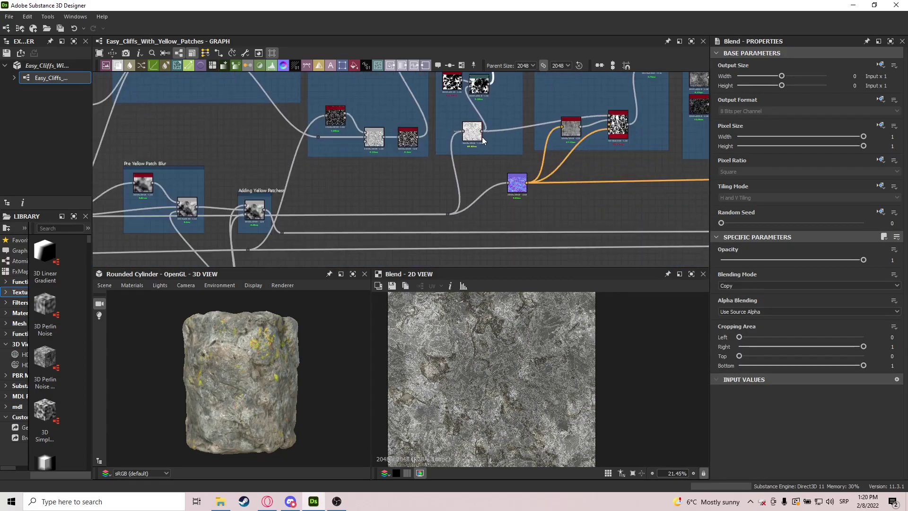
scroll(194, 183, up, 2)
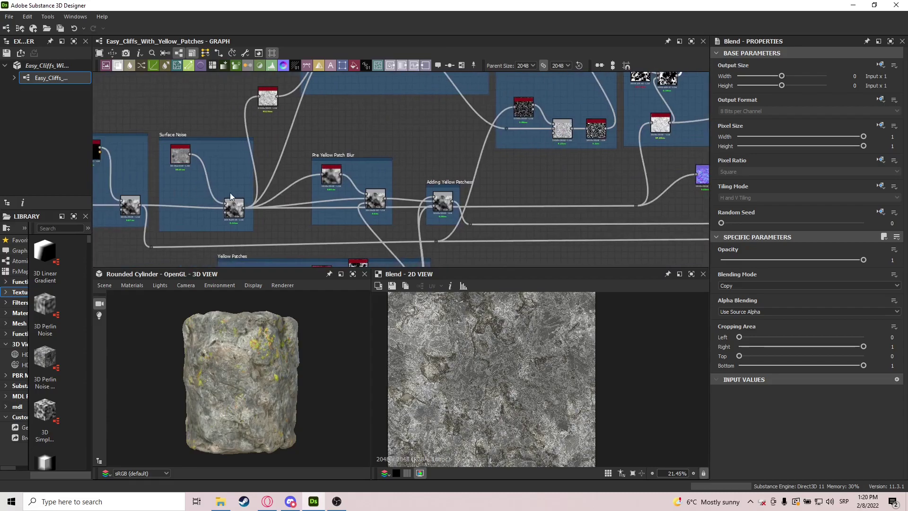
middle_drag(582, 145, 436, 210)
click(512, 185)
scroll(560, 156, up, 4)
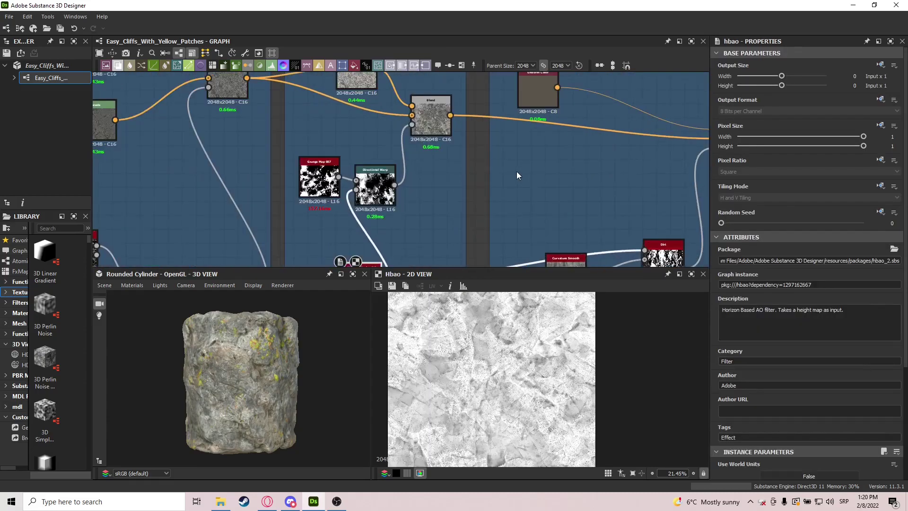
double_click(392, 142)
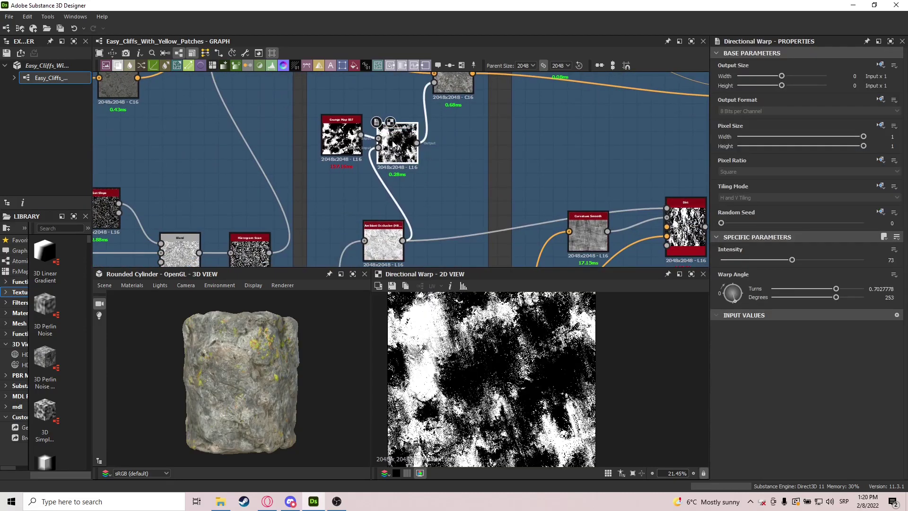
scroll(368, 115, up, 4)
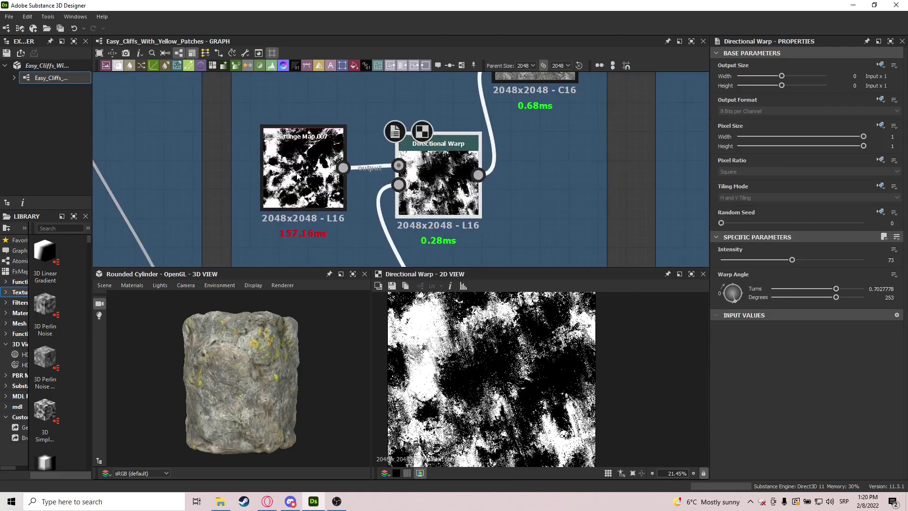
double_click(298, 175)
Step: Compare the Color Variation Blend with its Levels input and the Peaks And Valleys Blend
middle_drag(476, 138, 395, 206)
scroll(402, 197, down, 2)
double_click(416, 163)
middle_drag(394, 161, 452, 171)
double_click(336, 114)
double_click(428, 159)
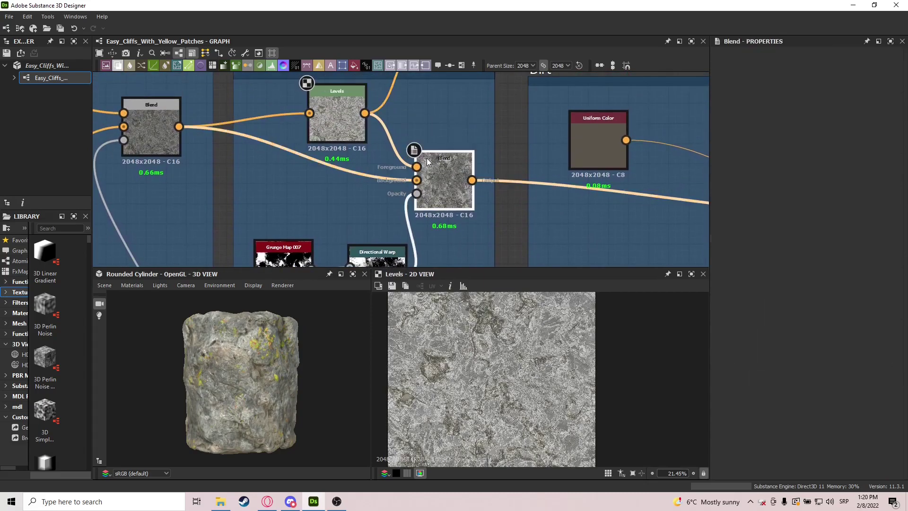
double_click(174, 117)
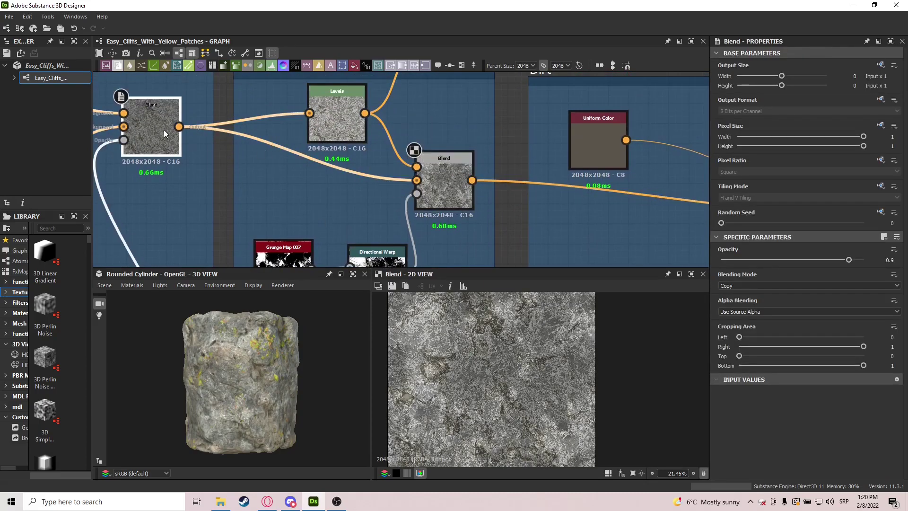
double_click(430, 161)
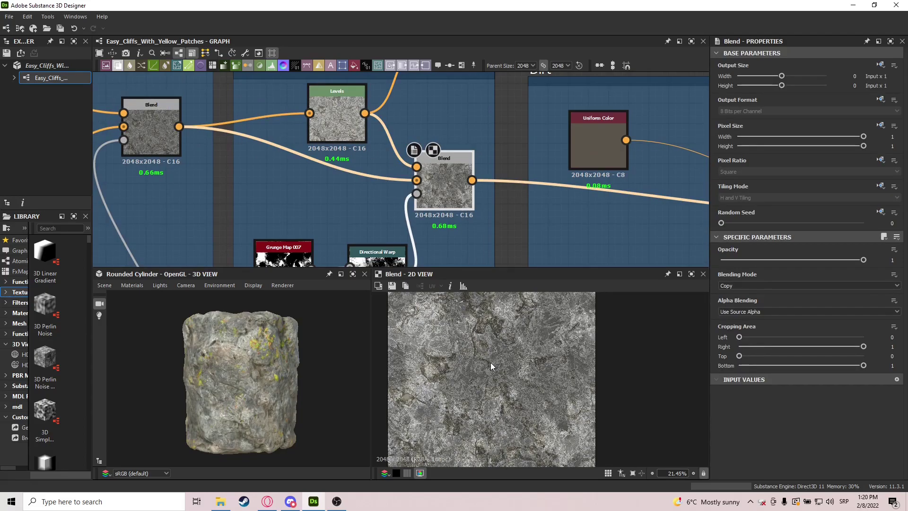
Step: Preview the Uniform Color node in the Dirt frame and the Blend it feeds
scroll(586, 222, down, 4)
middle_drag(586, 222, 479, 163)
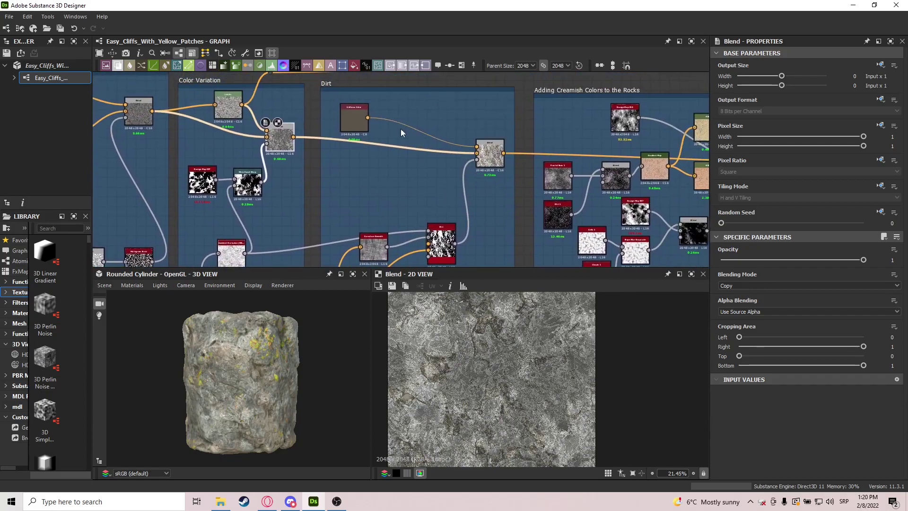
double_click(353, 109)
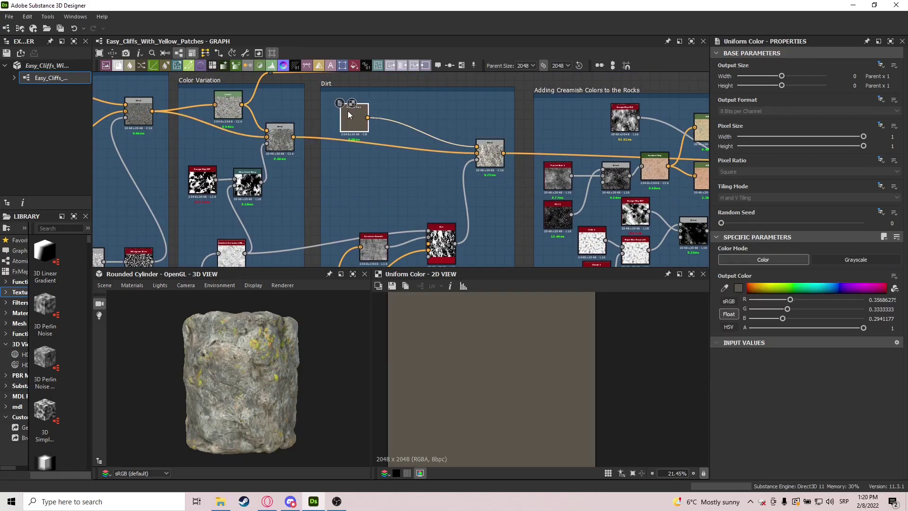
scroll(540, 218, up, 3)
scroll(540, 218, up, 1)
double_click(445, 101)
Step: Preview the Dirt mask node, and move it and the Curvature Smooth node slightly apart to show their connections
middle_drag(363, 165, 471, 180)
scroll(472, 183, down, 1)
middle_drag(394, 199, 480, 230)
middle_drag(375, 230, 391, 108)
double_click(544, 156)
drag(547, 161, 549, 133)
drag(440, 173, 395, 171)
middle_drag(396, 175, 378, 87)
scroll(354, 175, down, 2)
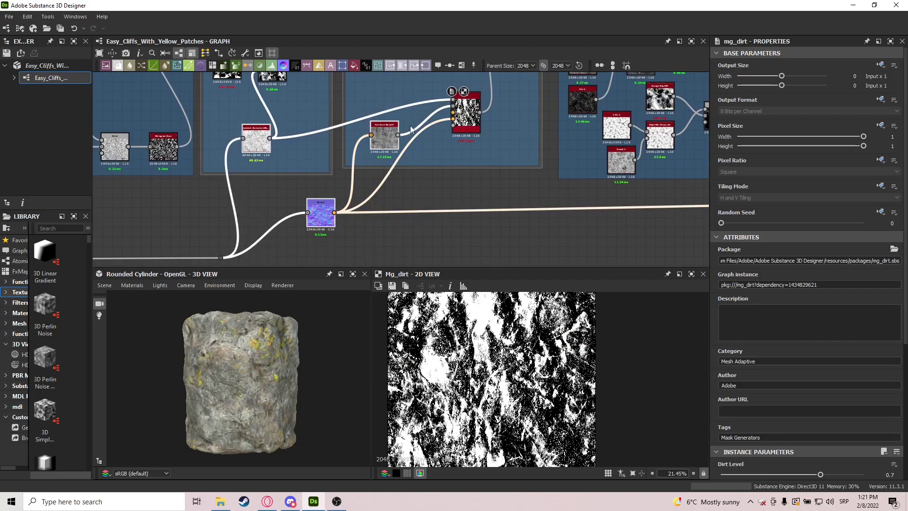
Step: Examine the Normal and Dirt node settings, including the Dirt node's instance parameters and its mask preview
scroll(404, 130, up, 2)
middle_drag(406, 226, 370, 266)
click(280, 202)
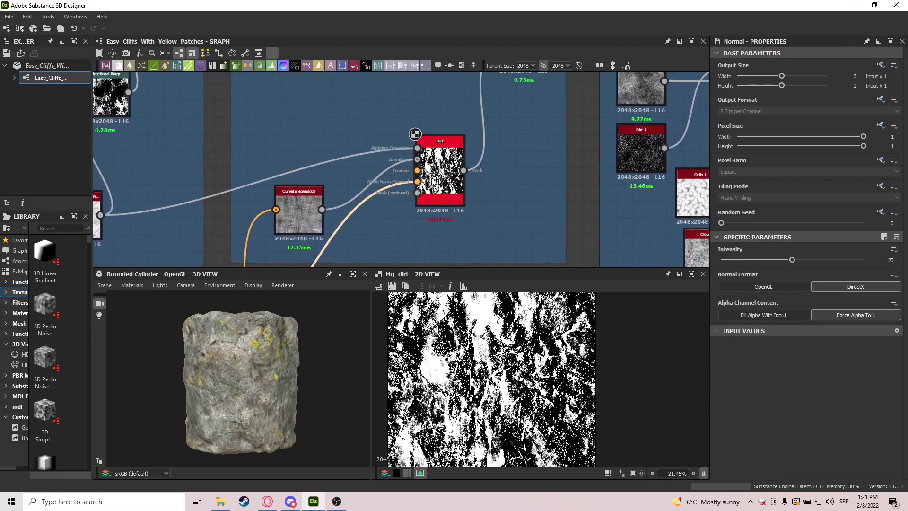
click(434, 167)
scroll(543, 374, down, 5)
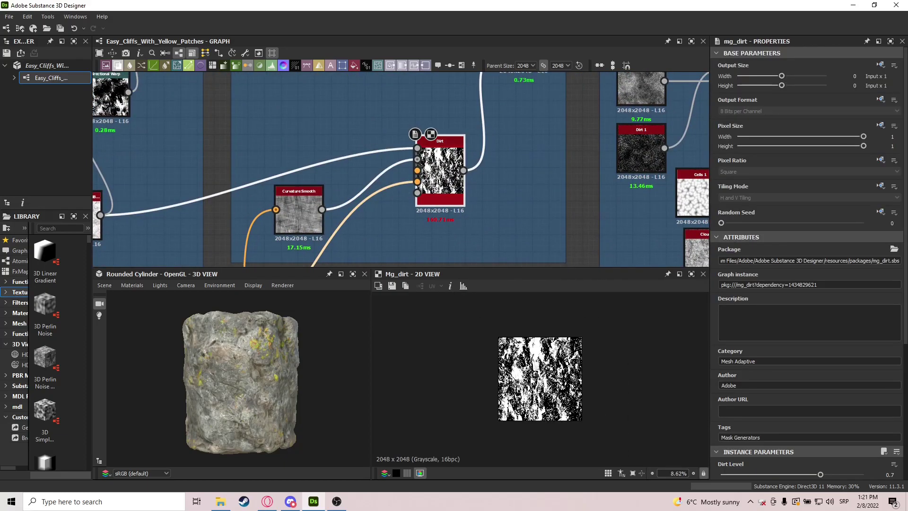
scroll(544, 379, up, 4)
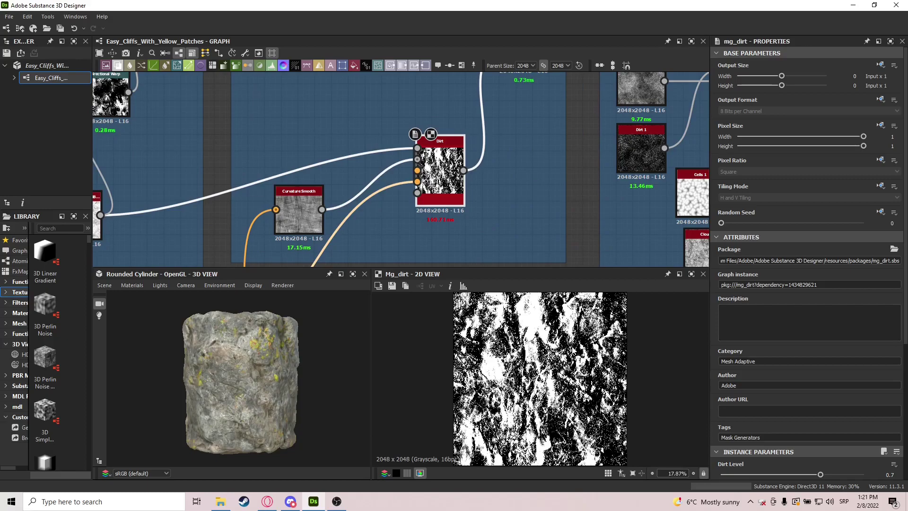
scroll(787, 382, down, 3)
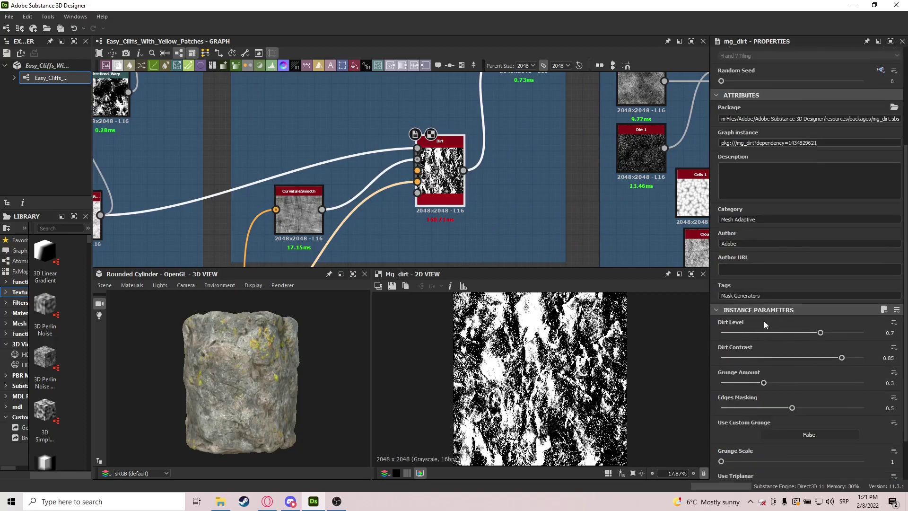
Step: Compare the Dirt frame's Add (Linear Dodge) Blend with the Dirt mask that drives its opacity
middle_drag(495, 152, 444, 264)
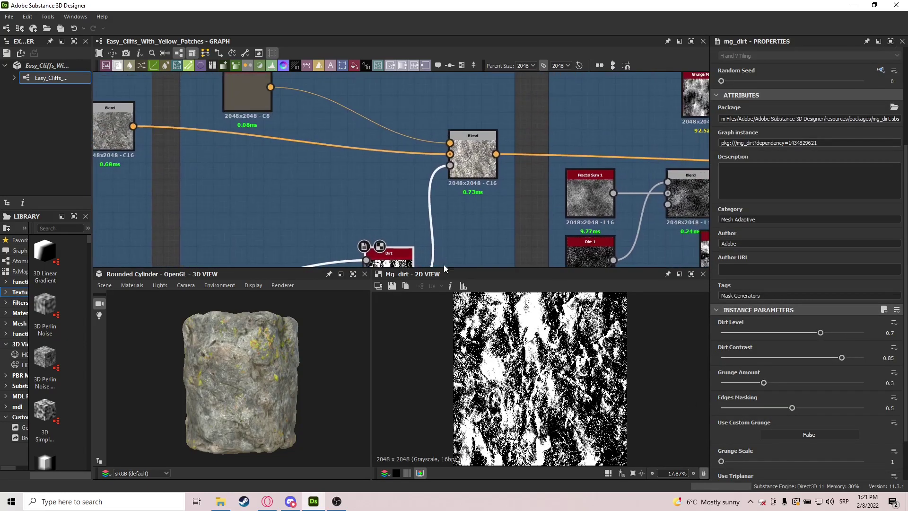
double_click(481, 170)
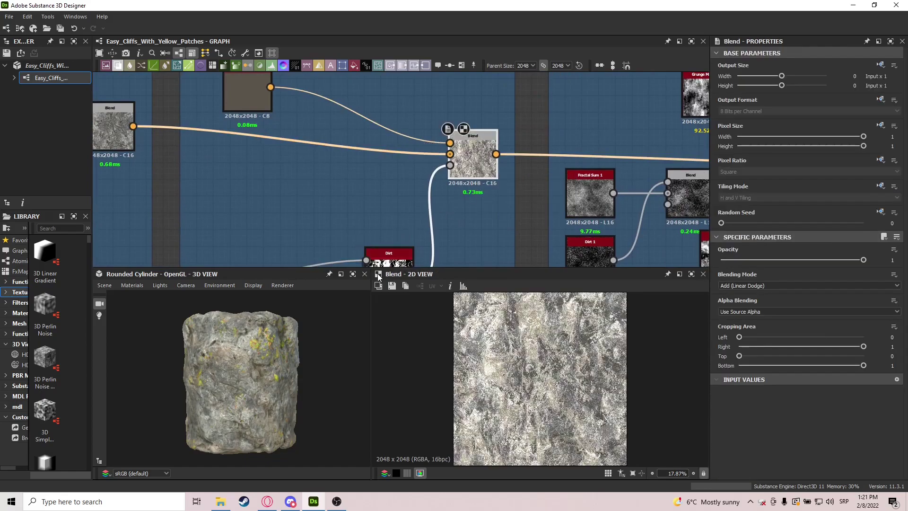
double_click(389, 258)
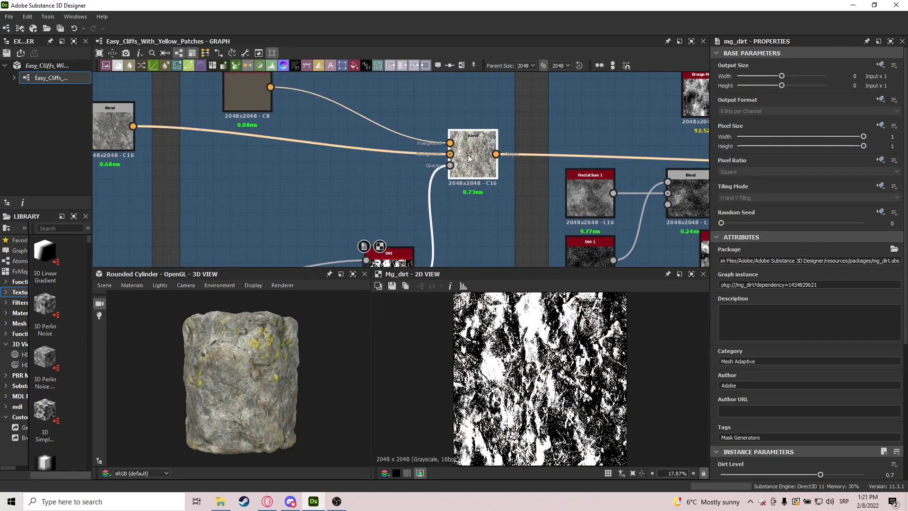
double_click(469, 159)
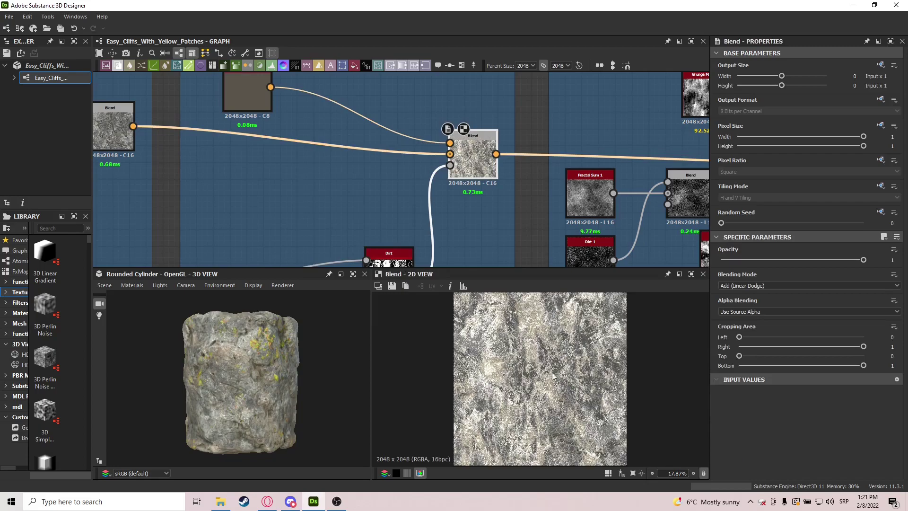
middle_drag(434, 158, 349, 197)
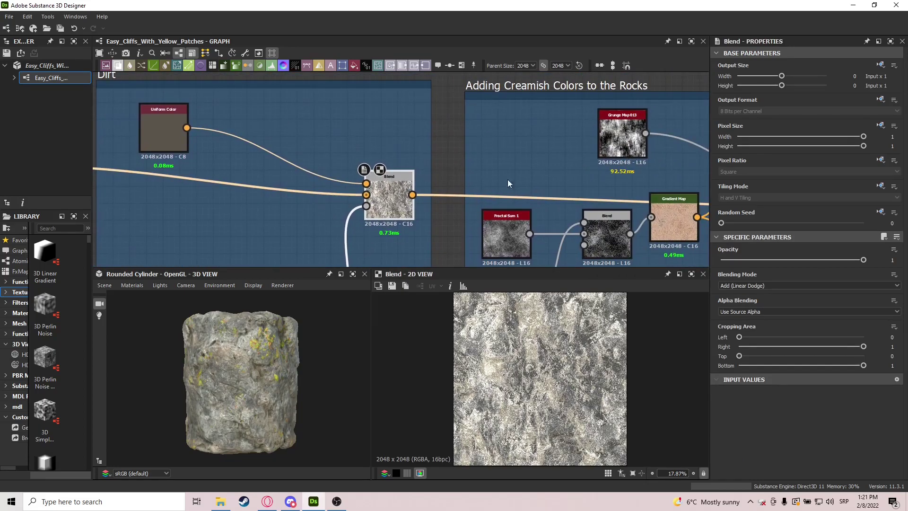
Step: Compare the Dirt frame's Blend output with the final Blend in the Adding Creamish Colors to the Rocks frame
scroll(492, 186, down, 3)
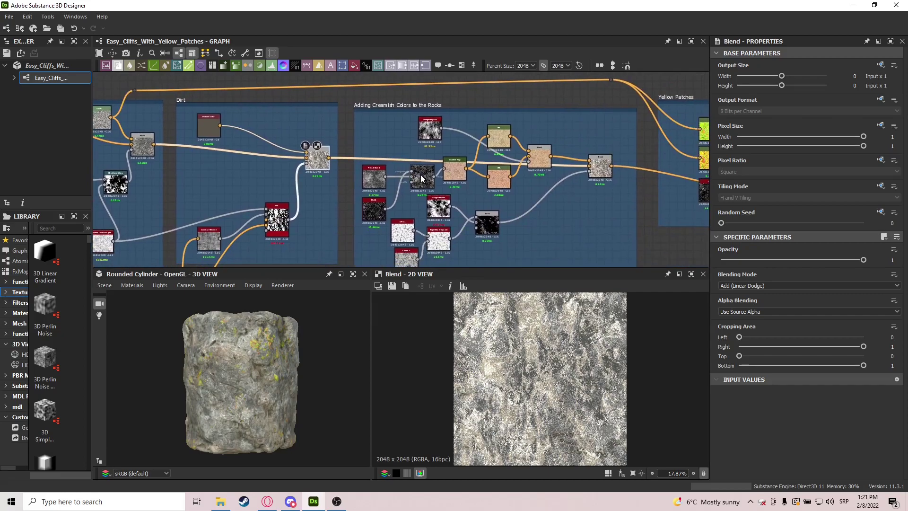
double_click(605, 169)
double_click(318, 159)
double_click(601, 166)
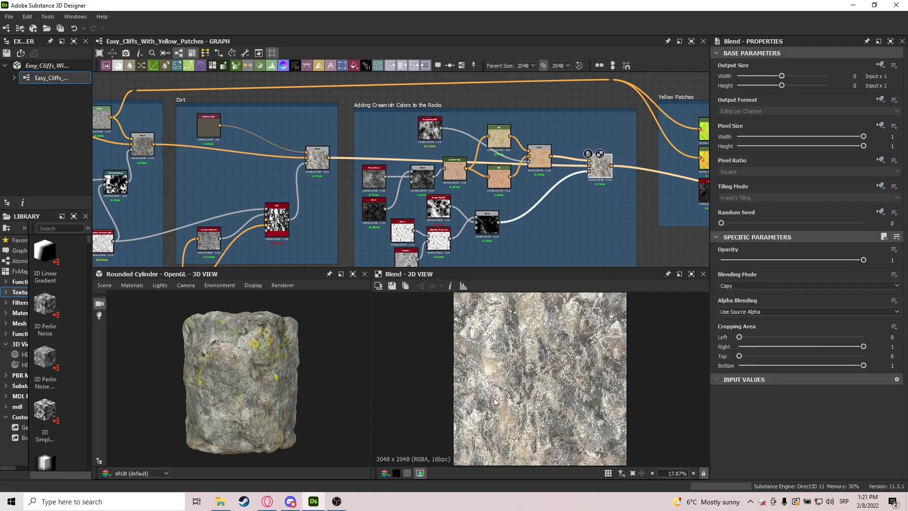
Step: Move the two HSL nodes in the Adding Creamish Colors to the Rocks frame slightly apart
middle_drag(420, 161, 408, 194)
scroll(514, 196, up, 2)
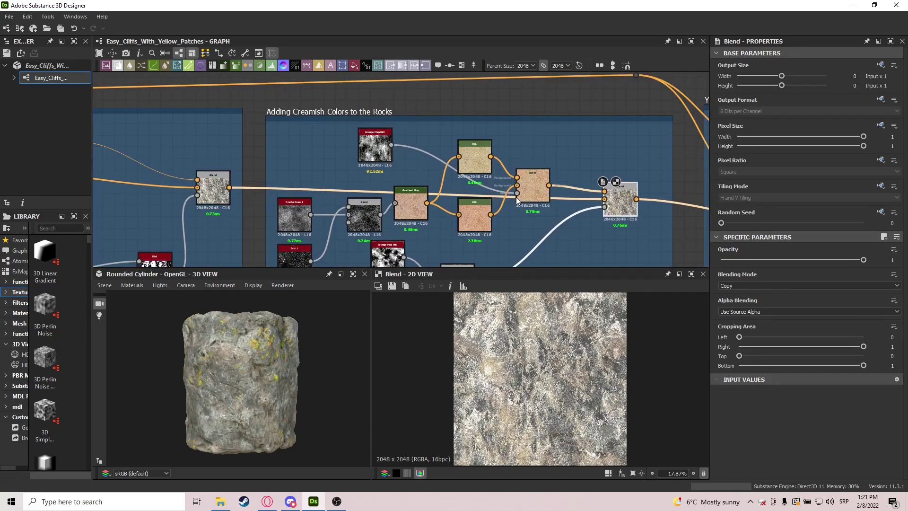
drag(471, 158, 475, 143)
drag(475, 223, 482, 219)
Step: Preview the Subtract Blend that combines Fractal Sum 1 and Dirt 1, and examine its noise pattern up close
middle_drag(401, 169, 404, 142)
scroll(310, 192, up, 3)
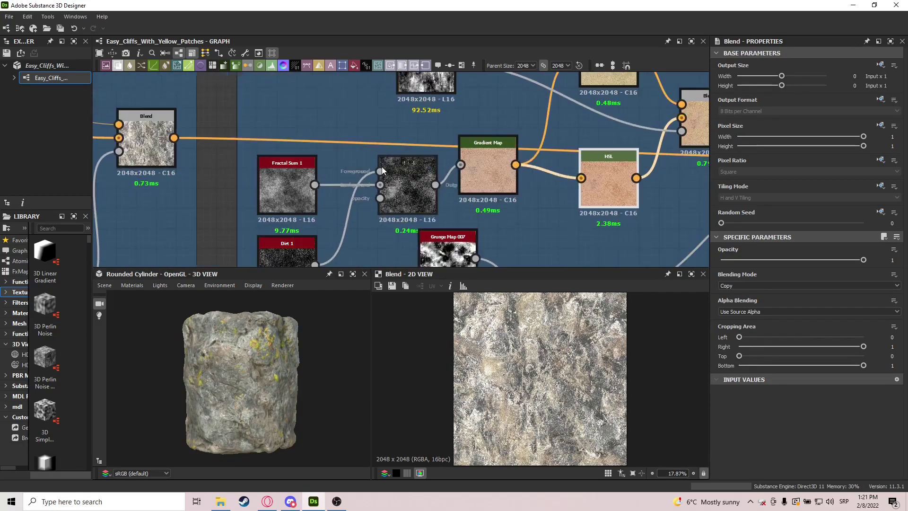
click(277, 199)
click(272, 254)
double_click(415, 213)
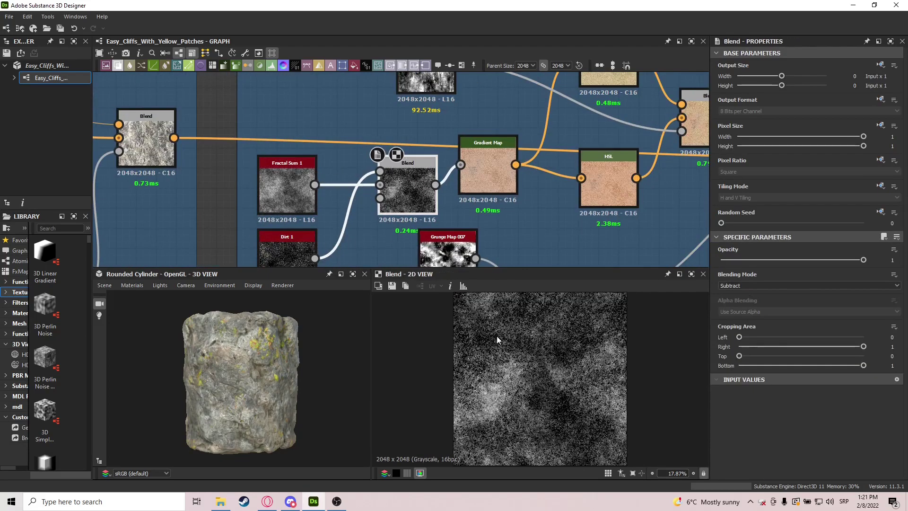
scroll(463, 353, up, 10)
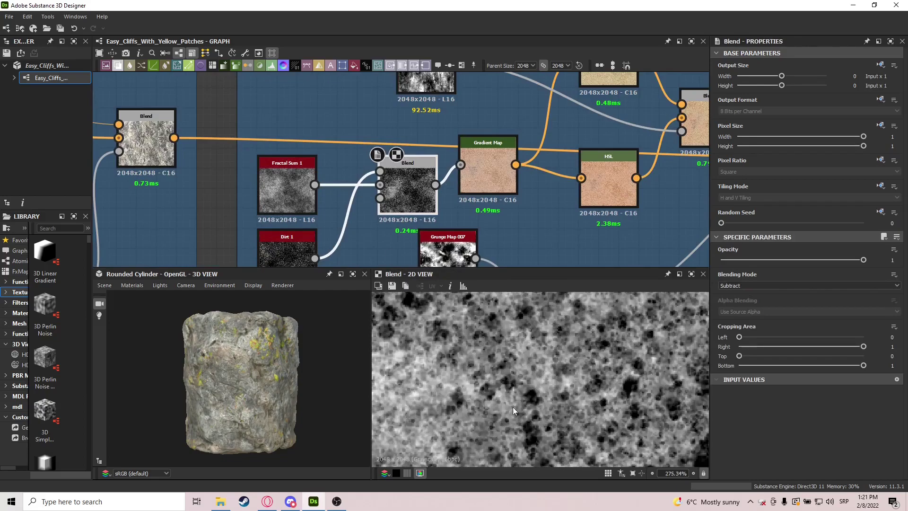
scroll(519, 374, down, 2)
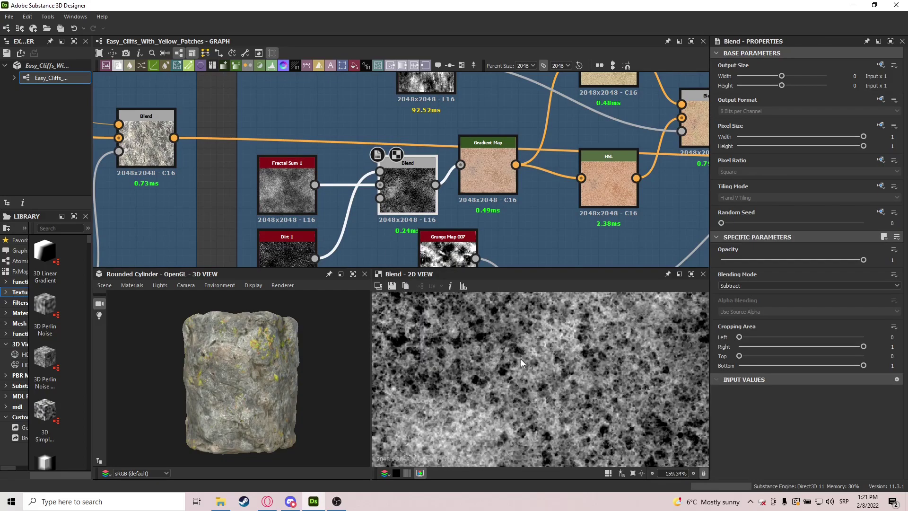
Step: Preview the Gradient Map fed by the Subtract Blend, and examine its gradient colors and texture detail
middle_drag(483, 178, 467, 228)
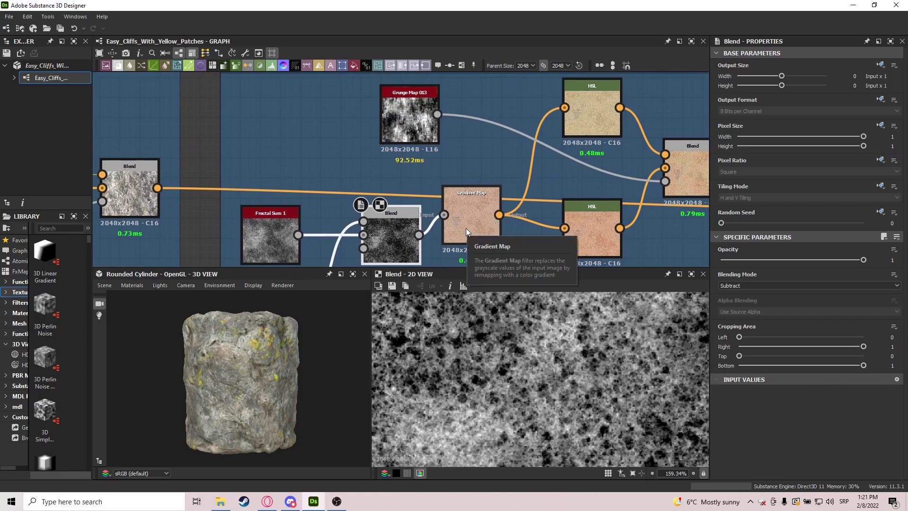
click(466, 228)
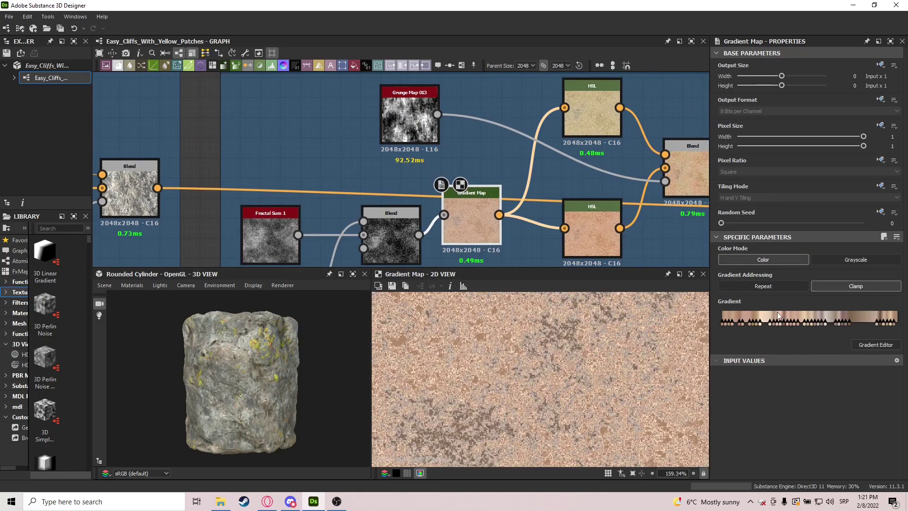
scroll(520, 359, down, 7)
scroll(534, 364, up, 2)
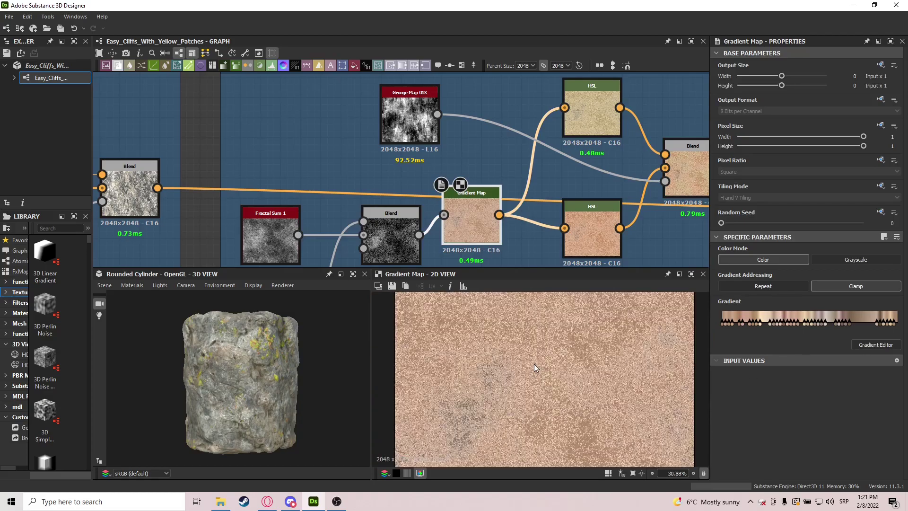
scroll(534, 364, up, 7)
scroll(535, 363, down, 7)
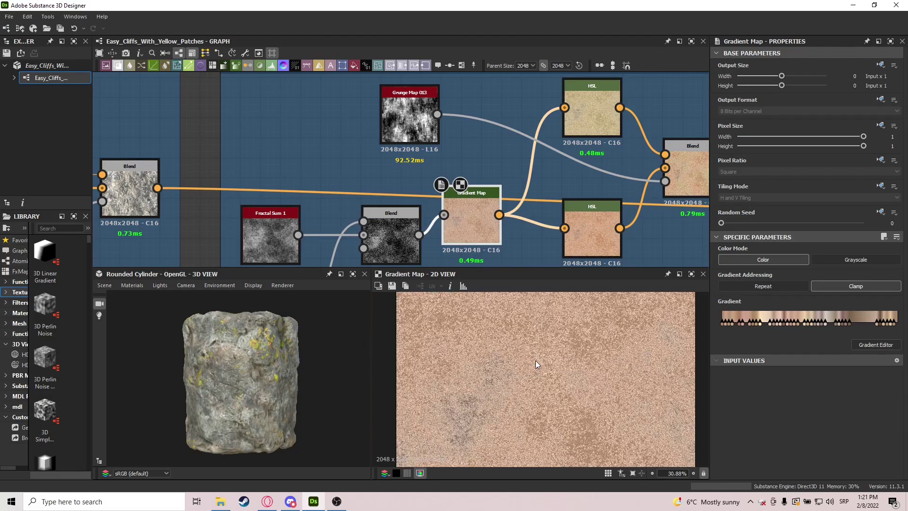
scroll(535, 361, down, 2)
Step: Preview the two HSL variations of the Gradient Map and the Blend that mixes them with Grunge Map 013
middle_drag(638, 200, 491, 180)
click(424, 127)
double_click(424, 128)
double_click(416, 251)
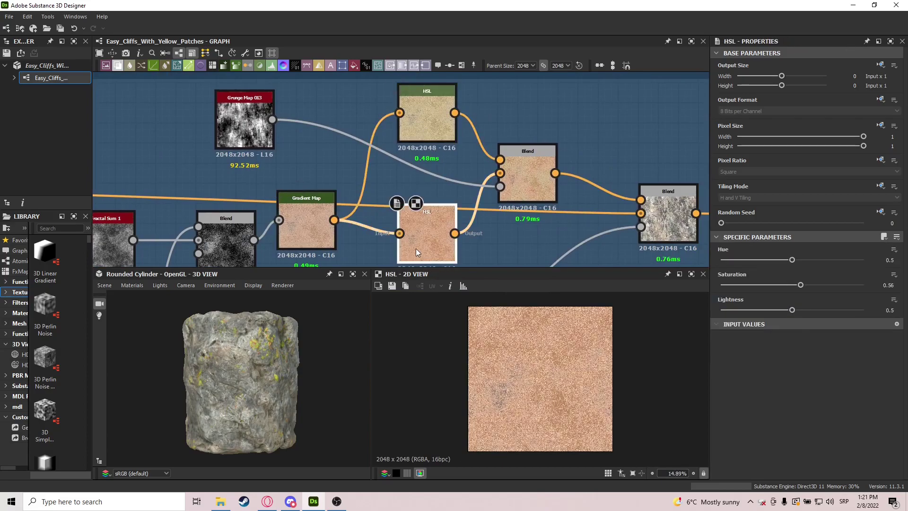
double_click(532, 183)
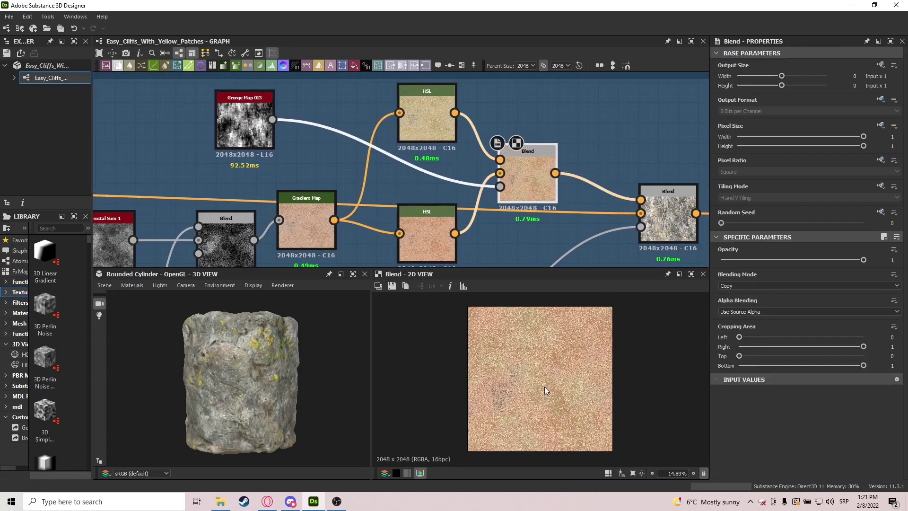
Step: Preview the Cells 1 and Clouds 1 nodes and the Slope Blur Grayscale they feed, checking its detail up close
middle_drag(586, 247, 553, 176)
scroll(553, 176, down, 2)
middle_drag(456, 228, 508, 164)
middle_drag(402, 199, 326, 132)
scroll(382, 169, up, 3)
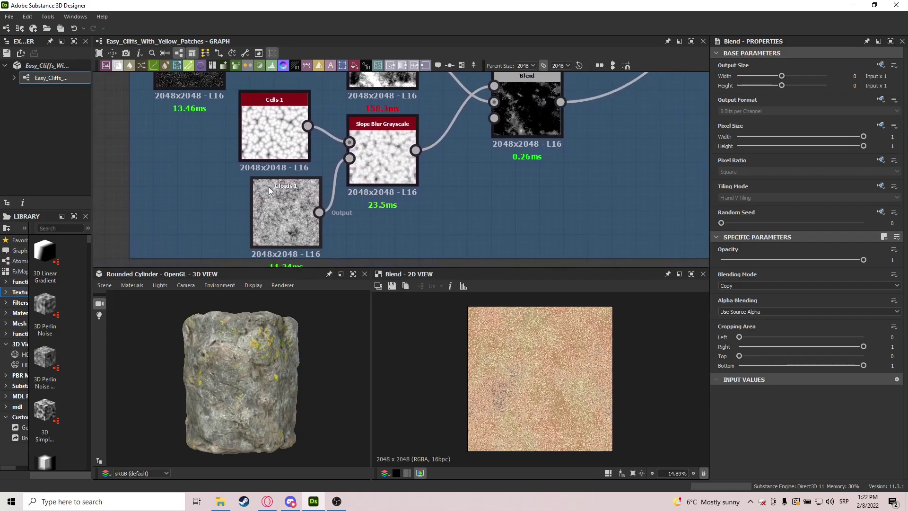
double_click(276, 215)
double_click(250, 138)
double_click(282, 215)
double_click(363, 171)
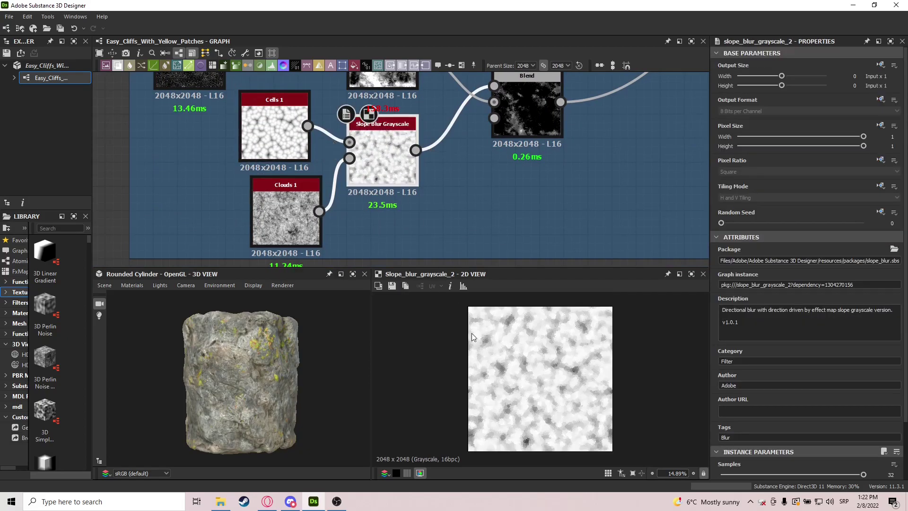
scroll(521, 381, up, 8)
Step: Preview Grunge Map 007 and the Subtract Blend that combines it with the Slope Blur Grayscale into a mask
middle_drag(545, 186, 522, 234)
middle_drag(497, 195, 488, 252)
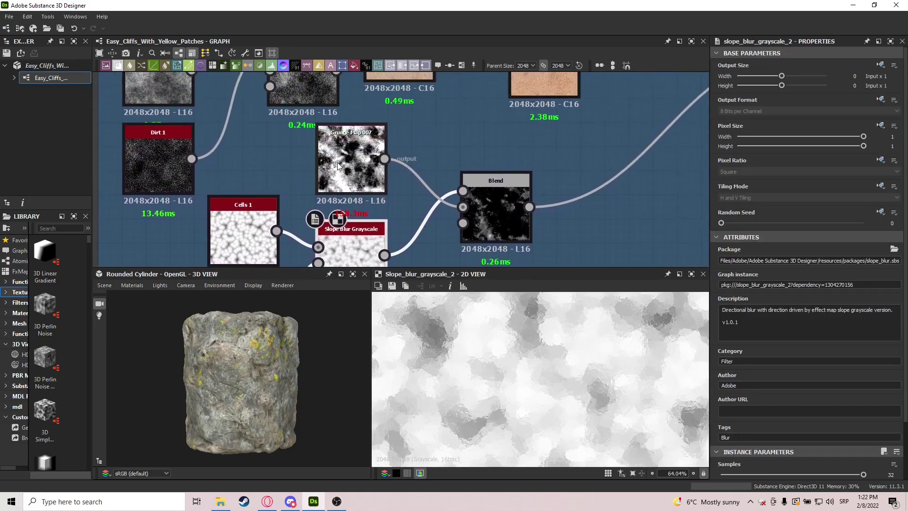
click(338, 162)
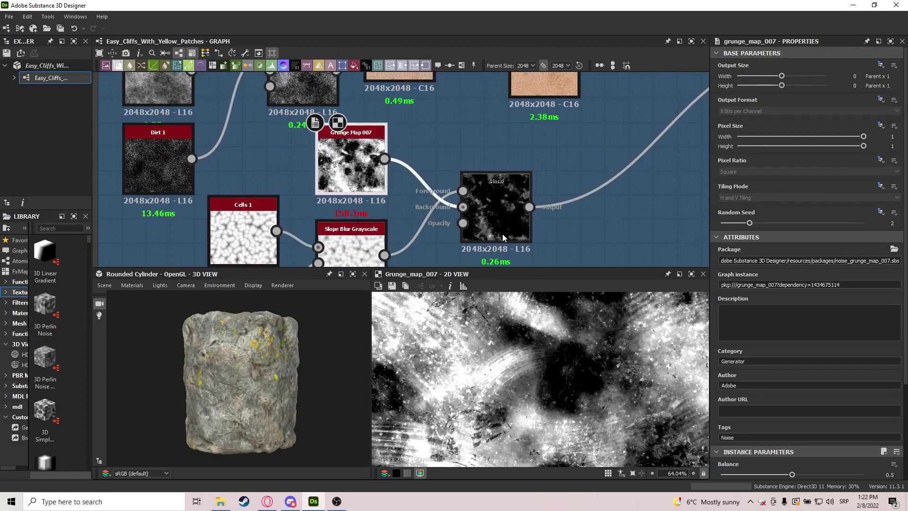
click(503, 237)
scroll(533, 405, down, 5)
scroll(532, 405, up, 1)
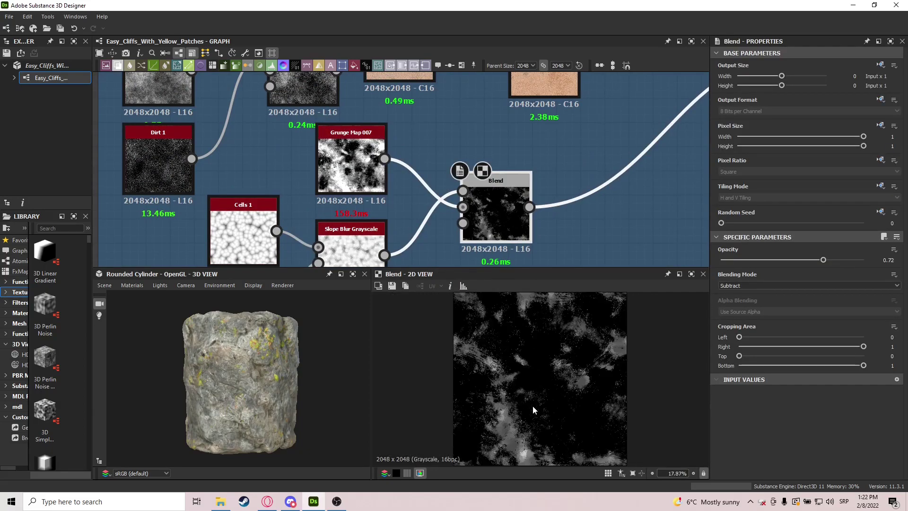
middle_drag(444, 243, 381, 192)
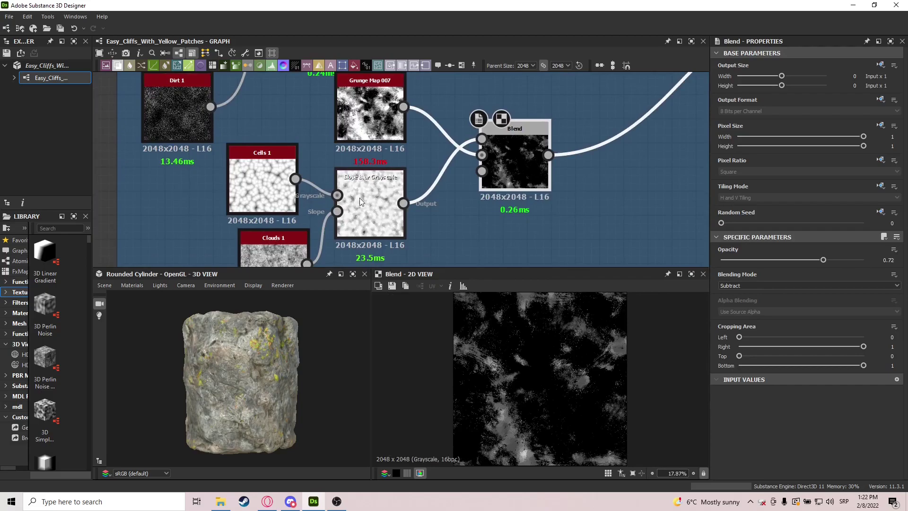
Step: Follow the Subtract mask into the creamish frame's final Blend opacity and preview that Blend
middle_drag(596, 212, 561, 227)
middle_drag(496, 174, 472, 189)
middle_drag(537, 146, 370, 241)
scroll(369, 241, down, 3)
scroll(490, 223, up, 4)
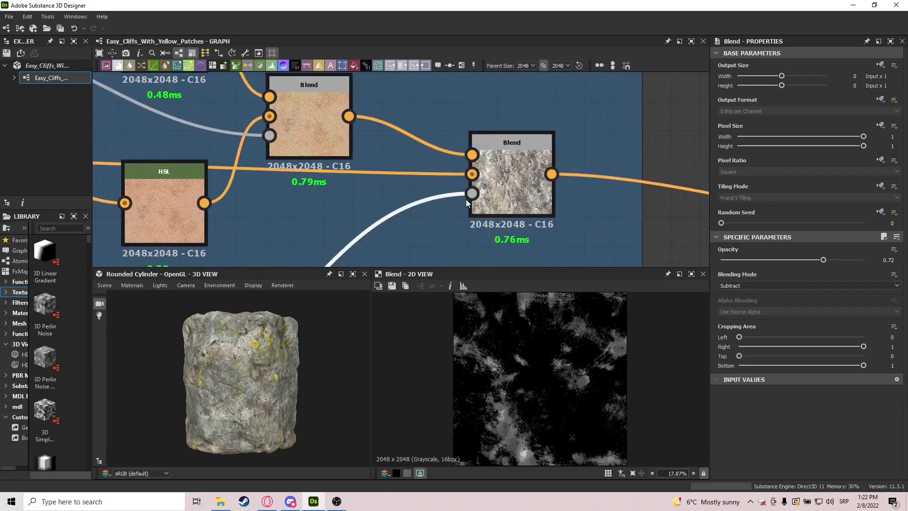
click(562, 158)
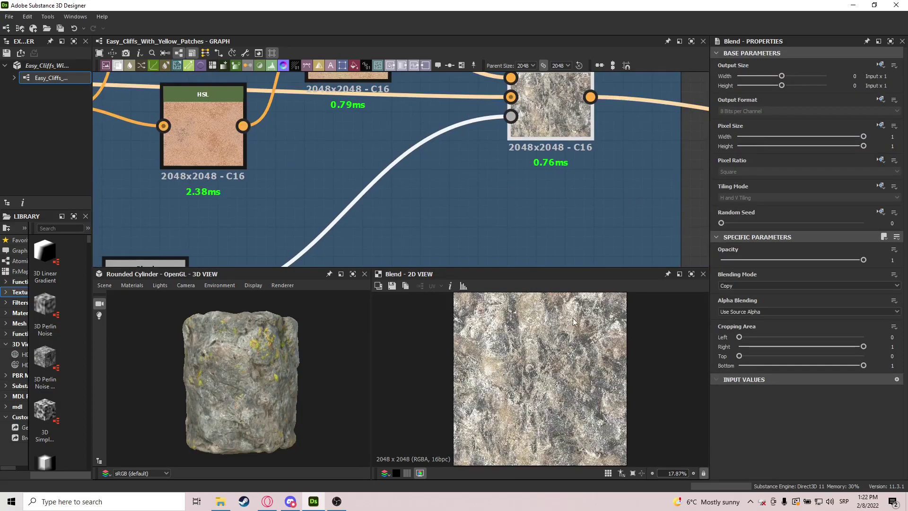
scroll(435, 248, down, 4)
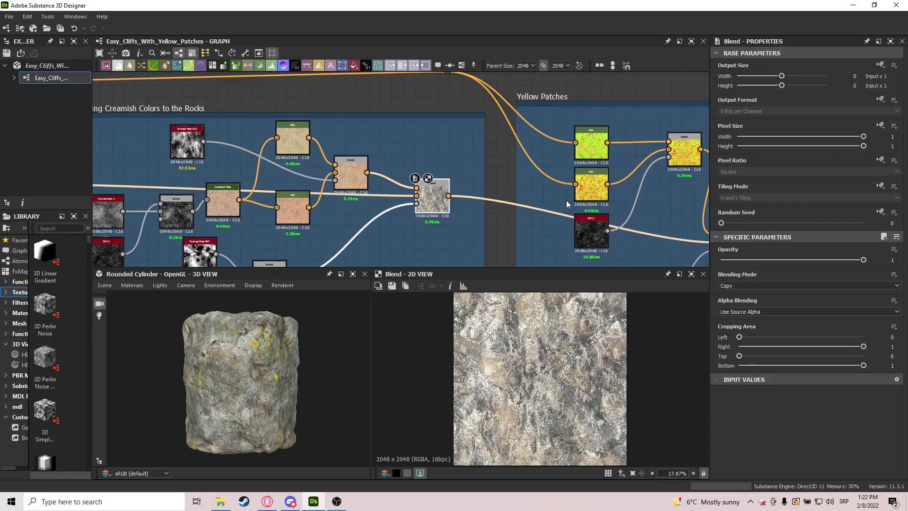
Step: Trace the connection entering the Yellow Patches frame back to the Color Variation frame's Levels node and preview that node
middle_drag(562, 198, 416, 158)
middle_drag(504, 181, 451, 186)
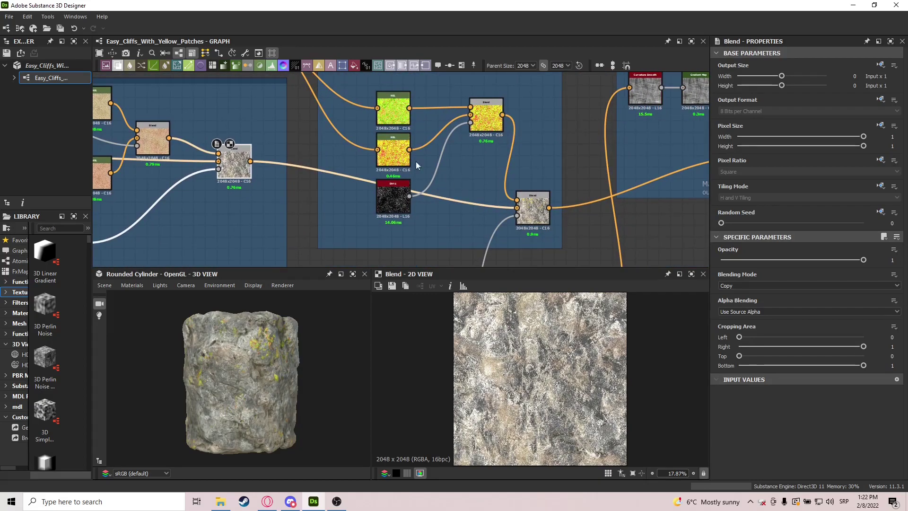
scroll(385, 151, up, 1)
middle_drag(384, 151, 392, 172)
scroll(391, 171, down, 5)
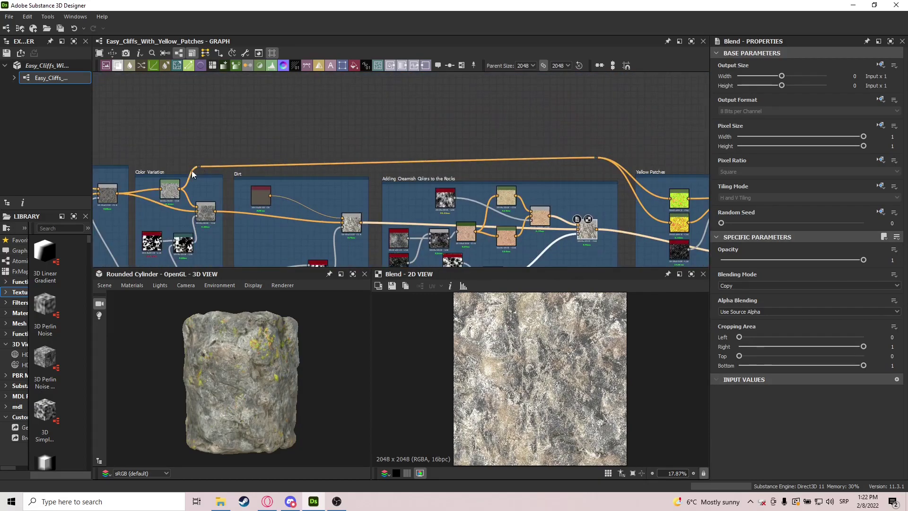
scroll(172, 202, up, 3)
click(173, 202)
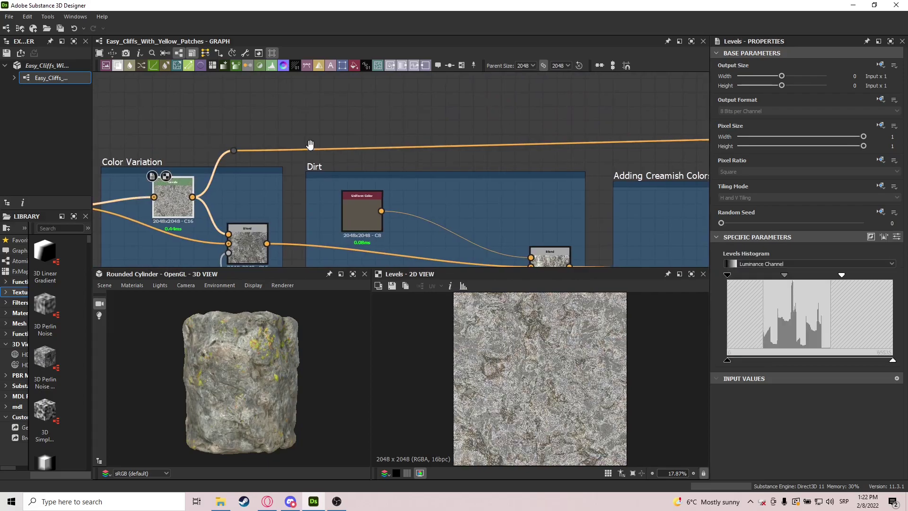
scroll(139, 200, down, 2)
middle_drag(645, 185, 380, 151)
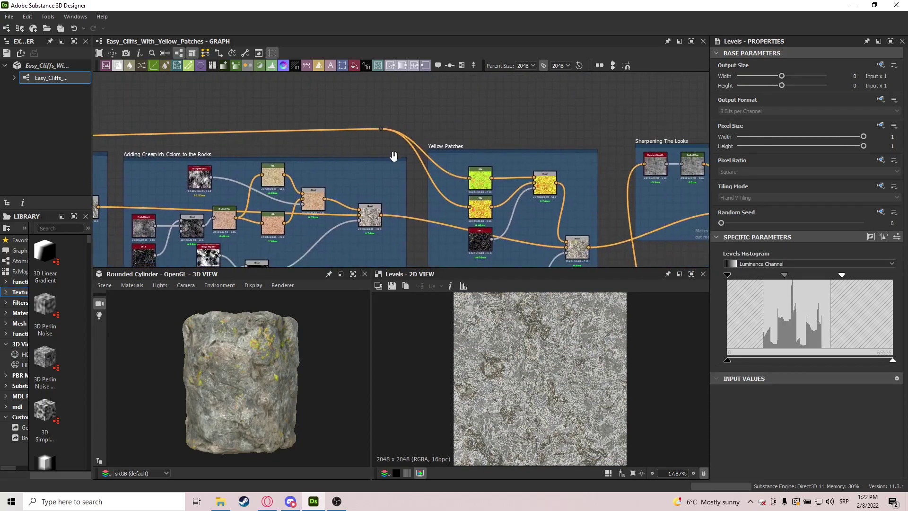
Step: Compare the green and yellow HSL nodes in the Yellow Patches frame, examining their hue, saturation and lightness settings
scroll(407, 160, up, 4)
middle_drag(585, 215, 473, 166)
drag(506, 125, 393, 235)
click(447, 207)
click(449, 152)
click(452, 225)
click(452, 158)
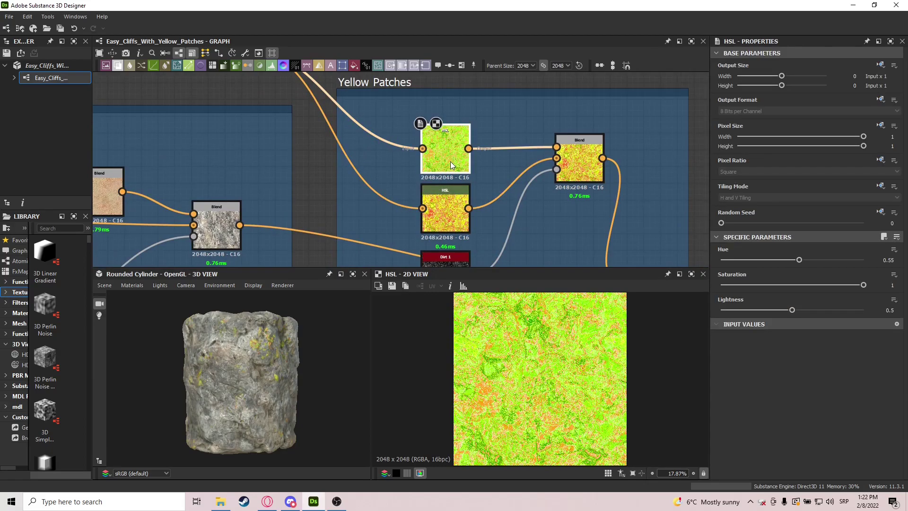
click(447, 220)
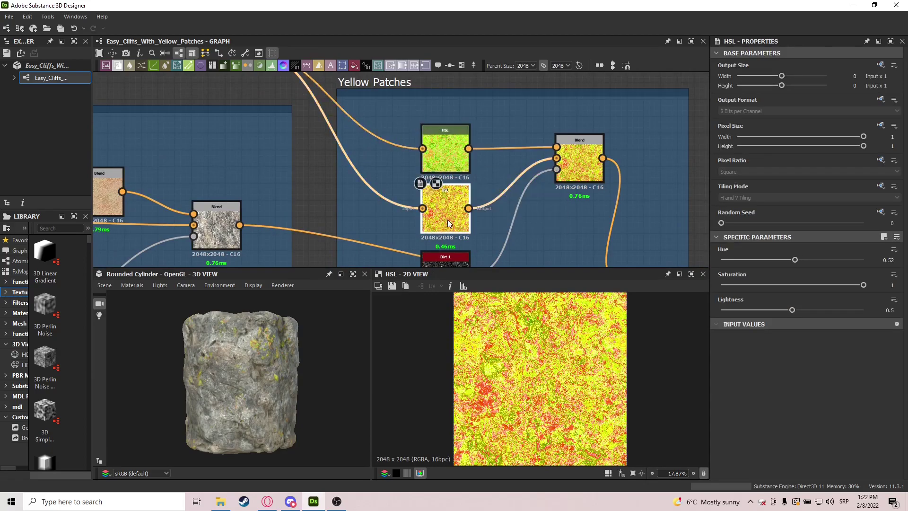
click(457, 135)
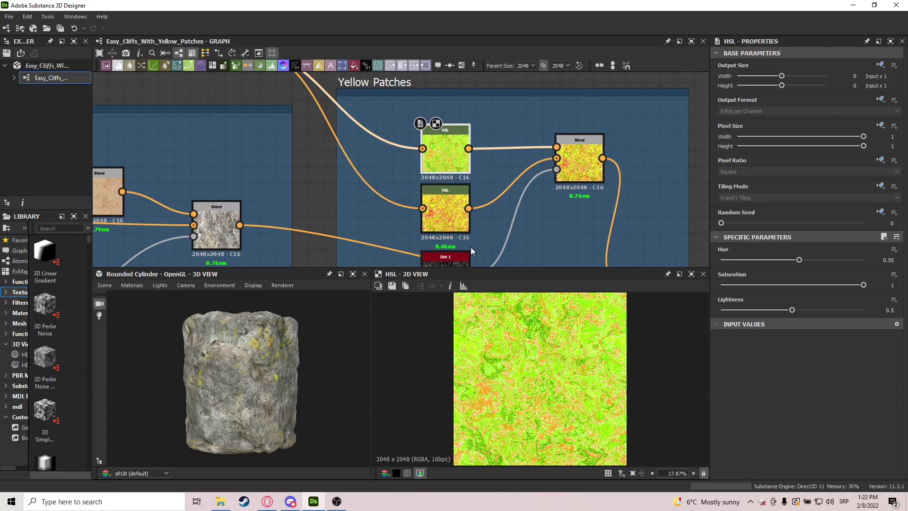
click(441, 194)
click(453, 132)
click(451, 189)
Step: Preview the Blend that mixes the two HSL nodes and the Yellow Patches frame's final Blend
click(586, 158)
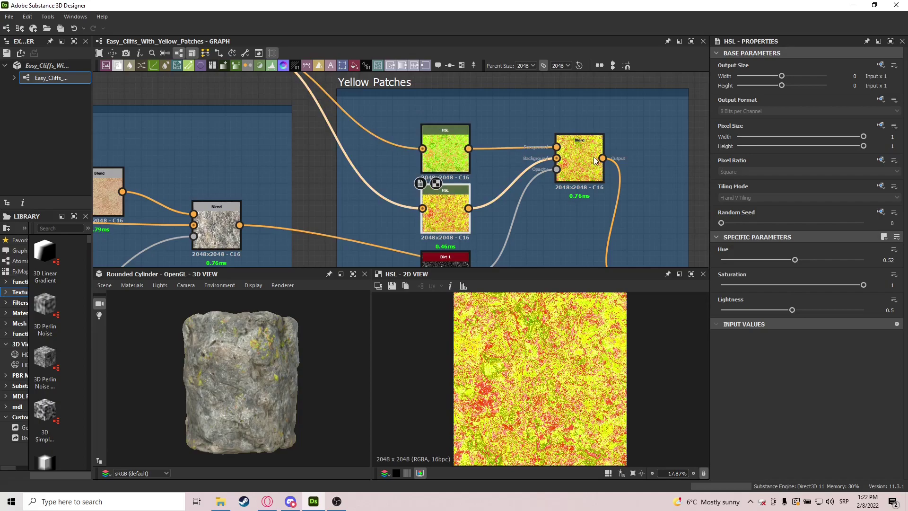
middle_drag(492, 163, 460, 120)
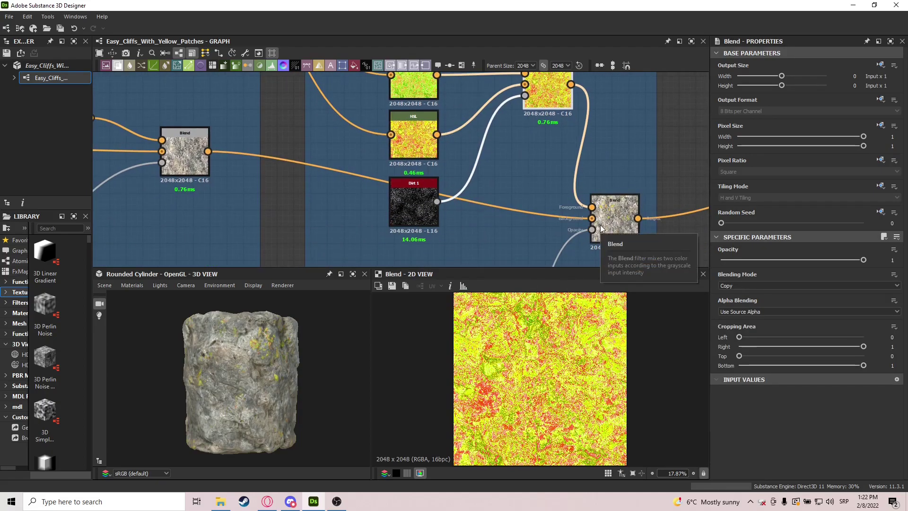
middle_drag(603, 226, 577, 179)
click(581, 163)
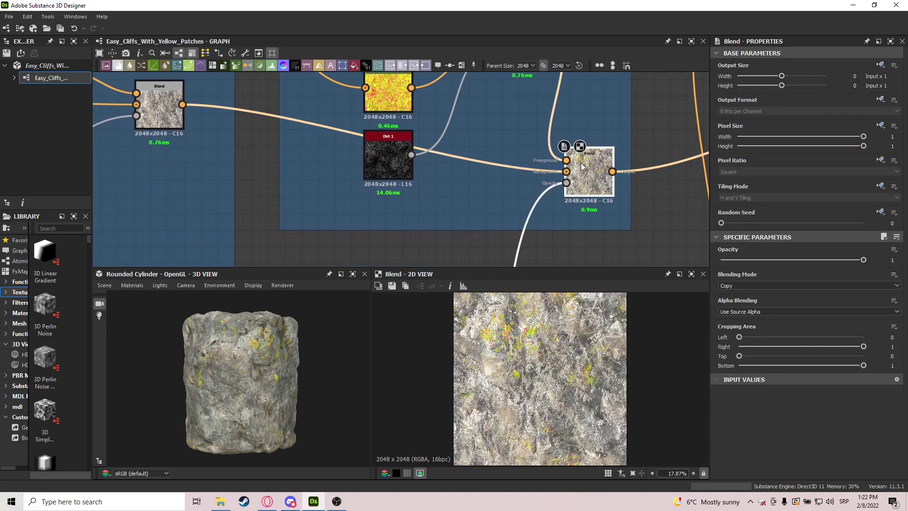
Step: Compare the foreground and background inputs of the Yellow Patches frame's final Blend with its result
middle_drag(139, 93, 120, 160)
click(516, 118)
click(132, 178)
middle_drag(479, 225, 471, 136)
double_click(562, 149)
Step: Trace the opacity connection of the Yellow Patches frame's final Blend back to its mask source and preview that node
scroll(527, 196, down, 7)
middle_drag(496, 247, 487, 104)
middle_drag(156, 190, 400, 174)
scroll(359, 155, up, 8)
double_click(359, 156)
Step: Compare the creamish frame's final Blend with the Yellow Patches frame's final Blend, examining the colored patches up close
middle_drag(608, 179, 355, 213)
scroll(425, 190, down, 5)
middle_drag(639, 105, 302, 214)
middle_drag(612, 113, 418, 195)
click(575, 112)
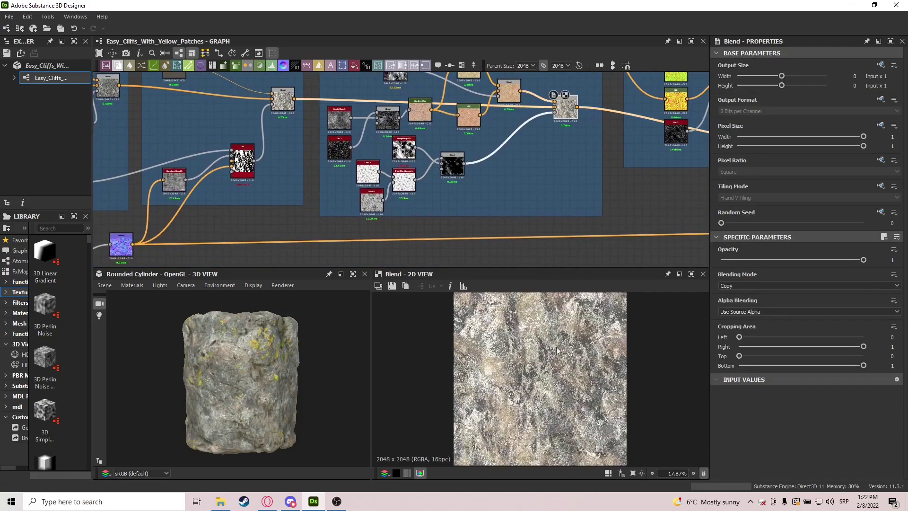
middle_drag(575, 112, 383, 178)
scroll(473, 186, up, 2)
click(473, 188)
scroll(480, 383, up, 5)
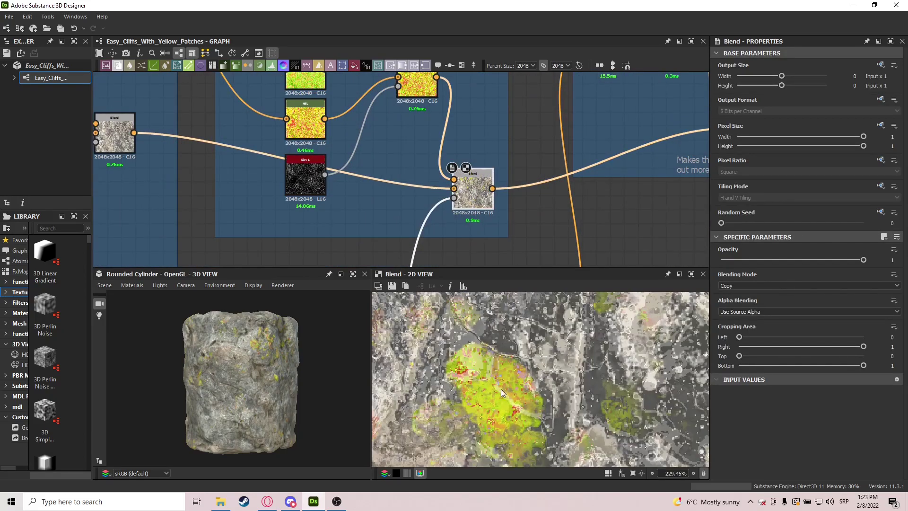
scroll(500, 390, down, 6)
scroll(501, 381, up, 3)
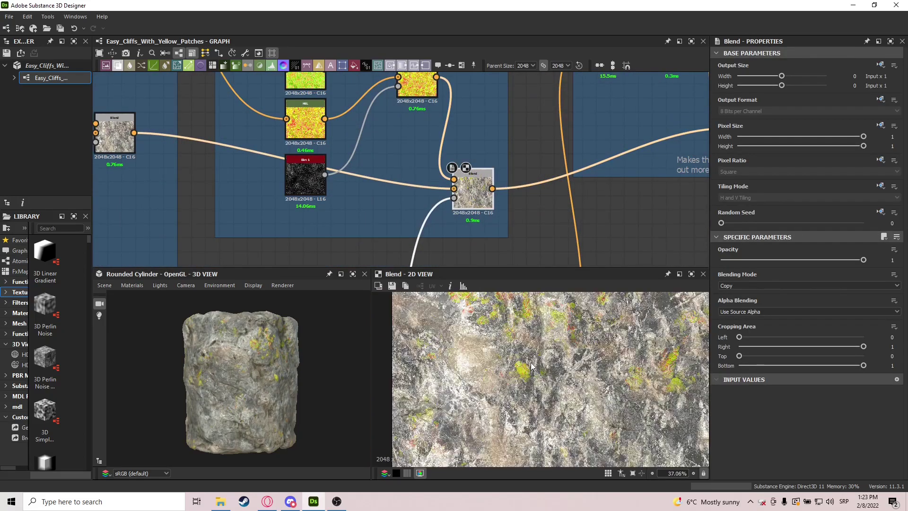
Step: Preview the Curvature Smooth node and its Gradient Map in the Sharpening The Looks frame
scroll(582, 372, down, 2)
scroll(444, 188, down, 2)
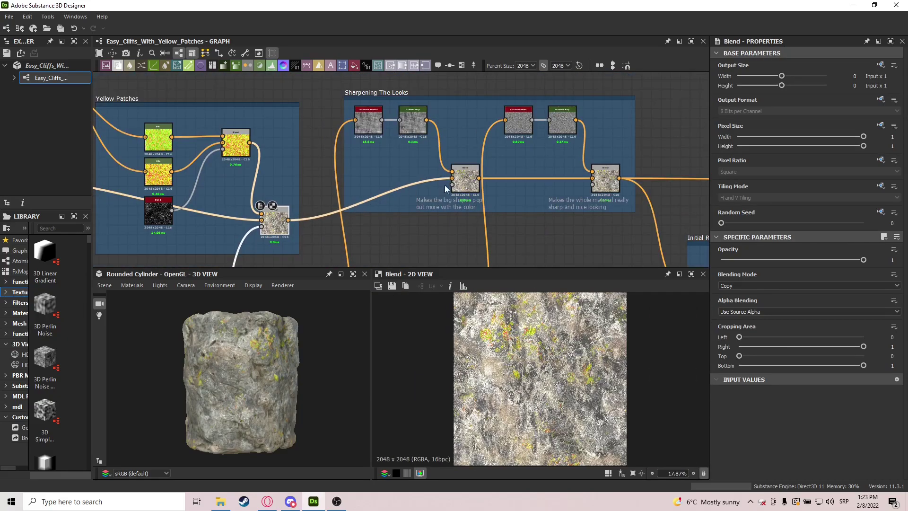
click(382, 143)
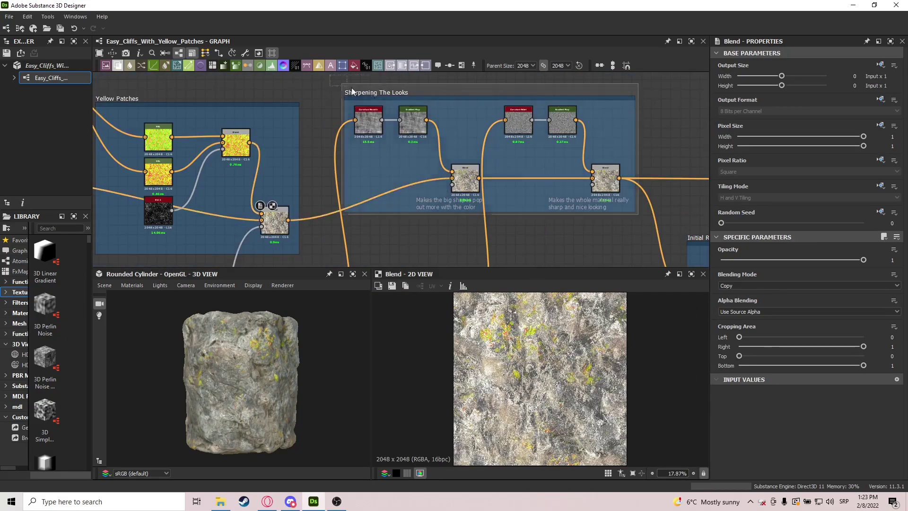
click(360, 148)
scroll(368, 241, down, 6)
middle_drag(367, 247, 485, 173)
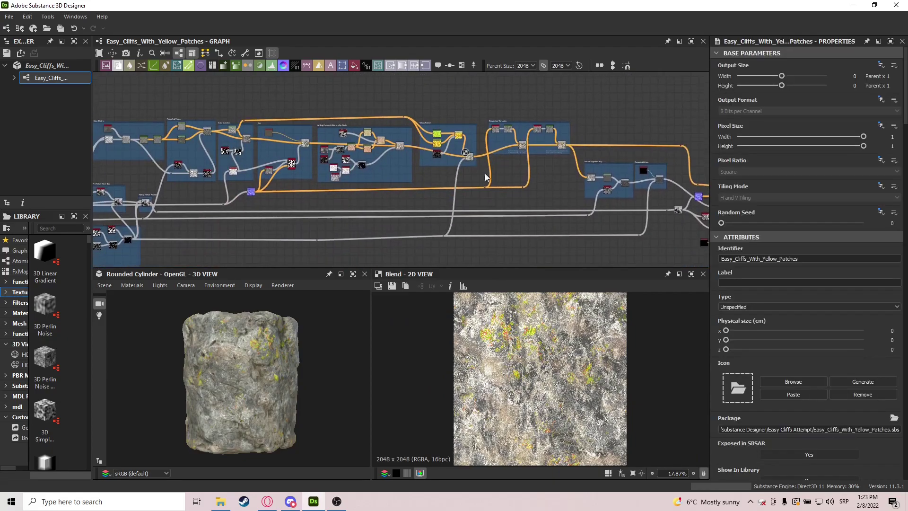
scroll(374, 164, up, 5)
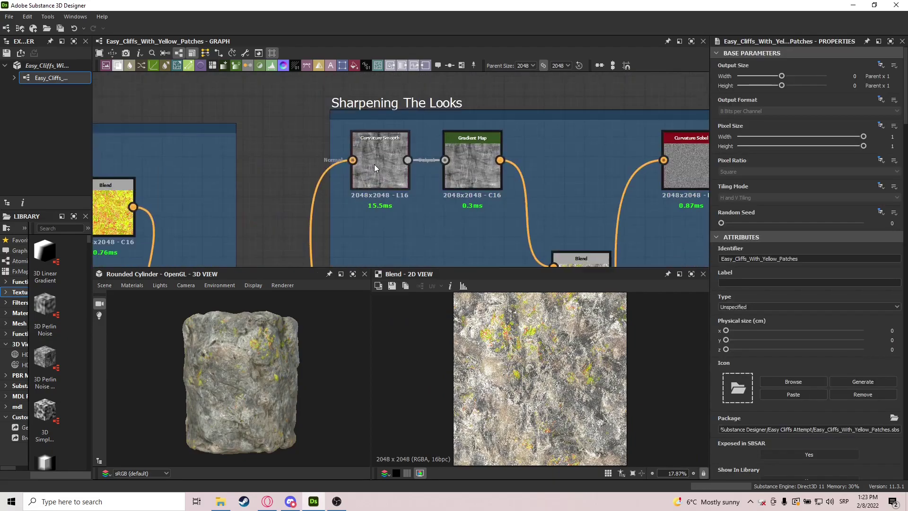
click(375, 168)
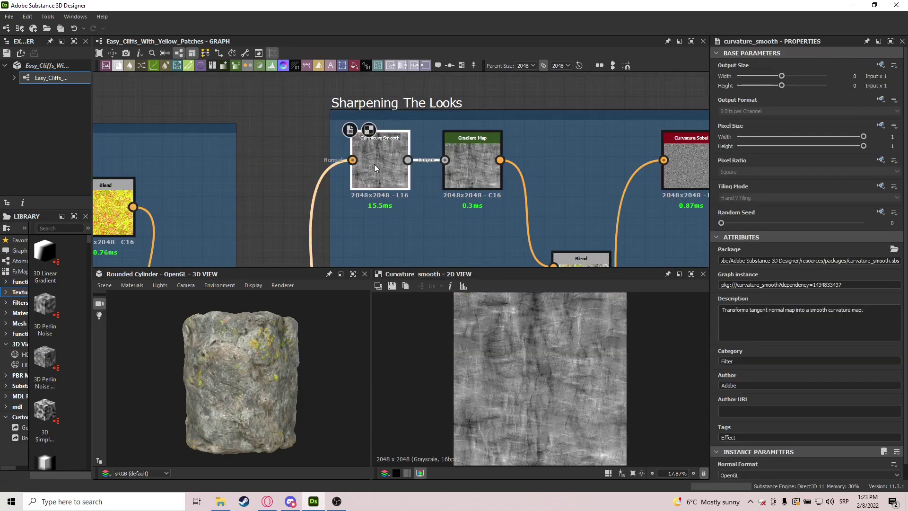
double_click(467, 166)
Step: Preview the Blend that adds the smooth curvature over the Yellow Patches result and check its background source
middle_drag(527, 208, 442, 113)
click(479, 162)
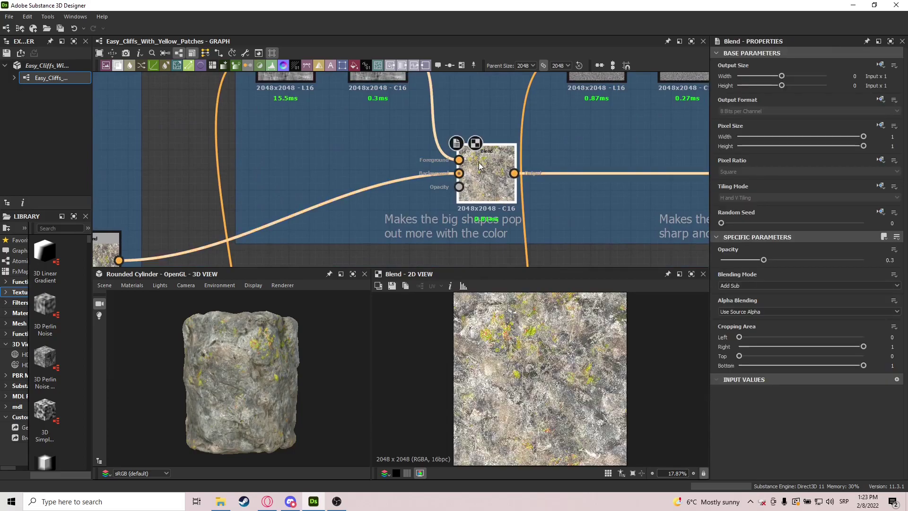
middle_drag(160, 218, 255, 168)
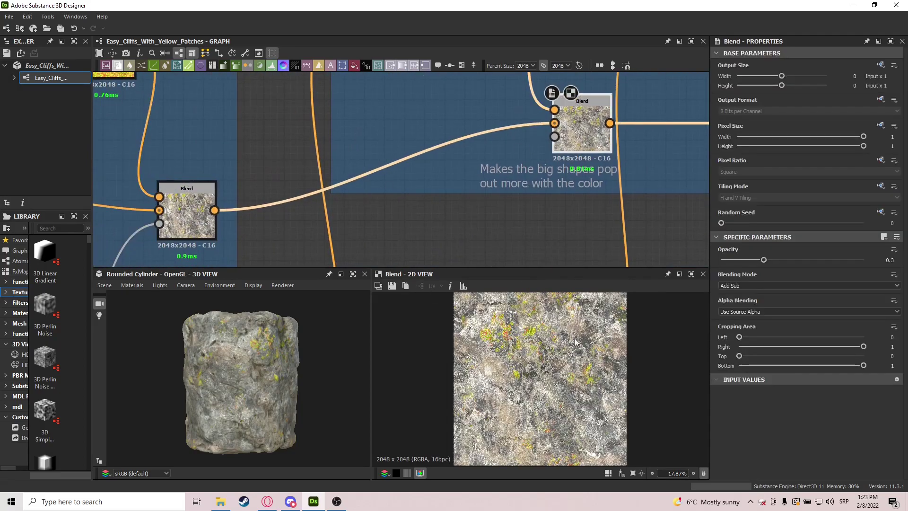
Step: Preview the Curvature Sobel node and its Gradient Map in the Sharpening The Looks frame
middle_drag(605, 175, 341, 180)
middle_drag(546, 173, 342, 250)
middle_drag(320, 166, 371, 205)
drag(406, 115, 253, 142)
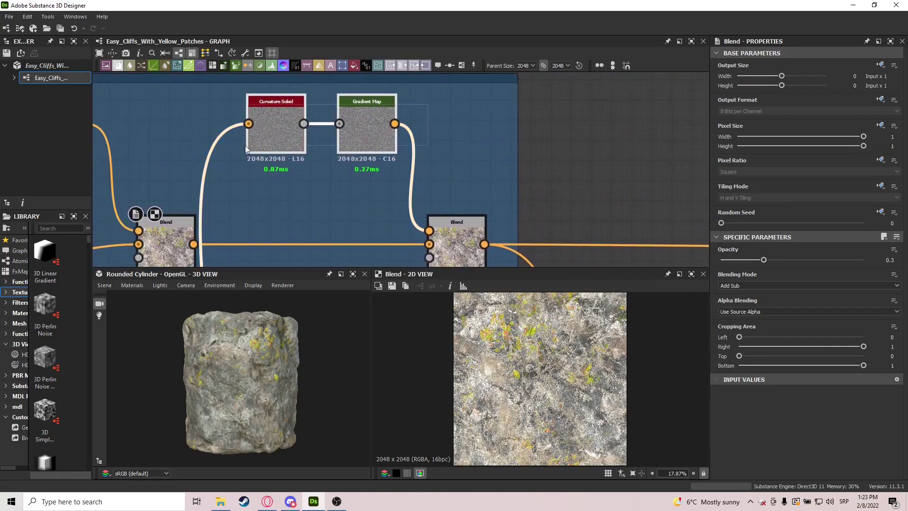
middle_drag(240, 144, 431, 142)
click(487, 143)
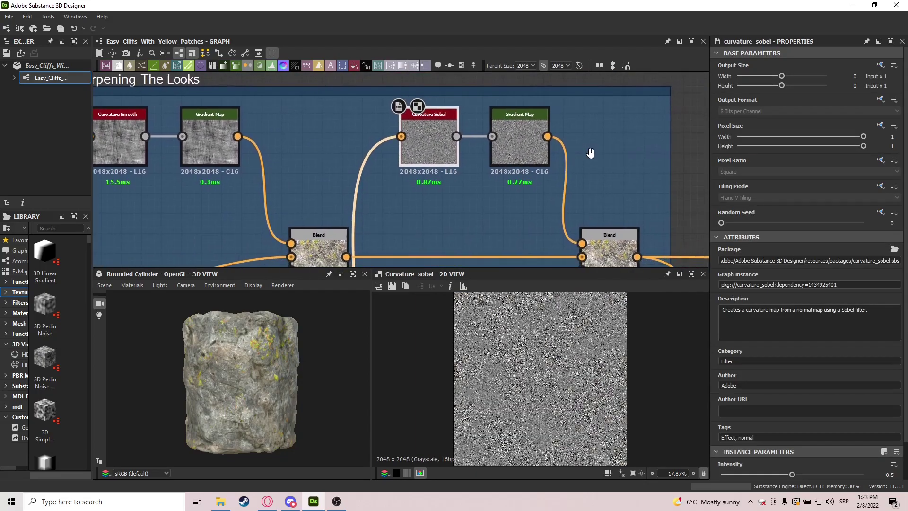
click(533, 142)
middle_drag(608, 257, 513, 200)
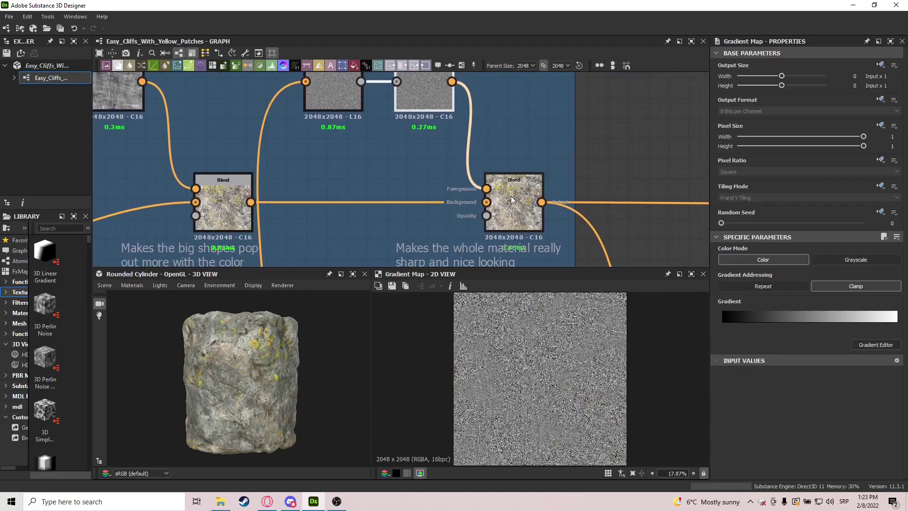
Step: Preview the final Blend of the Sharpening The Looks frame and examine the sharpened color up close
click(515, 197)
scroll(537, 374, up, 5)
scroll(524, 377, down, 4)
scroll(528, 251, down, 5)
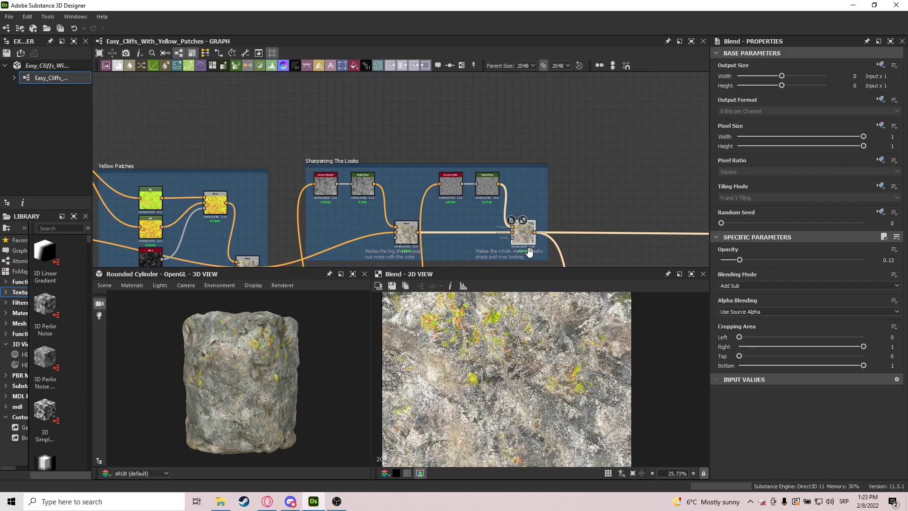
scroll(528, 251, down, 4)
middle_drag(631, 217, 501, 128)
scroll(410, 156, up, 8)
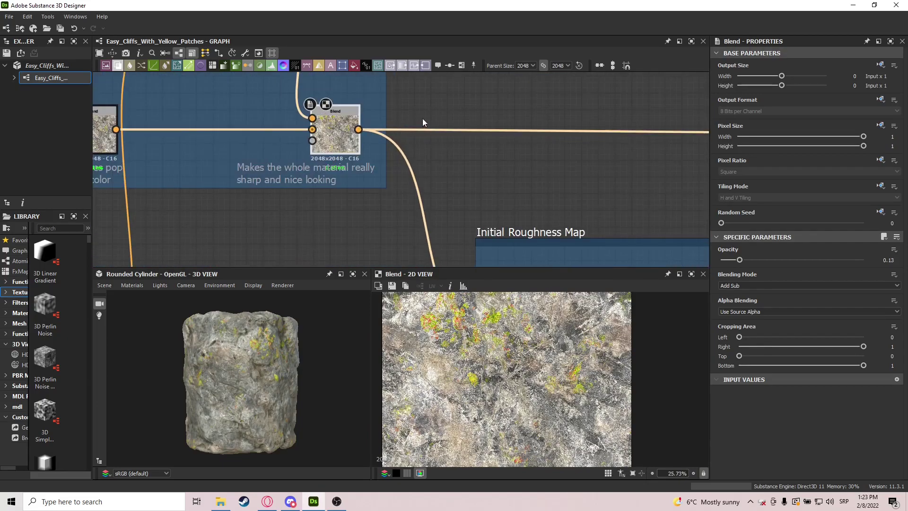
drag(372, 87, 283, 169)
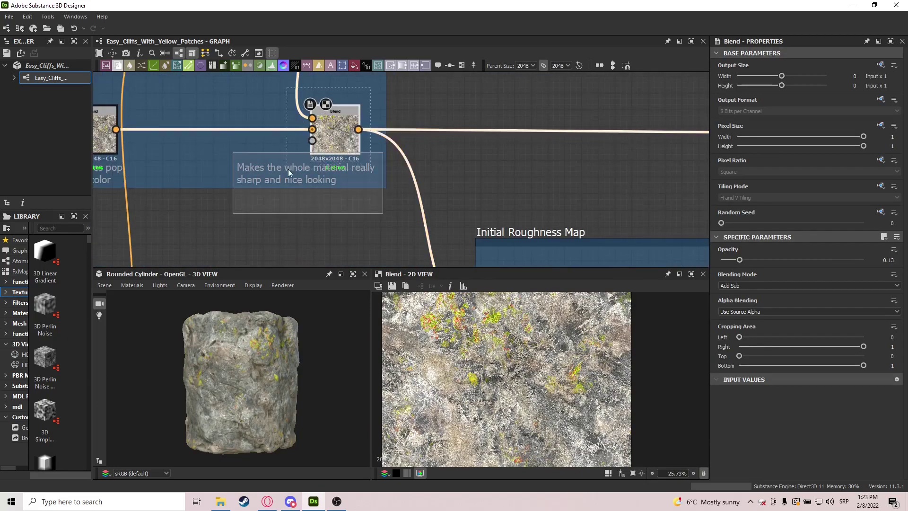
Step: Trace the sharpened Blend's output to the Base Color output and the Initial Roughness Map frame
middle_drag(651, 180, 498, 188)
click(498, 188)
scroll(444, 203, down, 4)
middle_drag(584, 205, 341, 66)
middle_drag(431, 151, 523, 168)
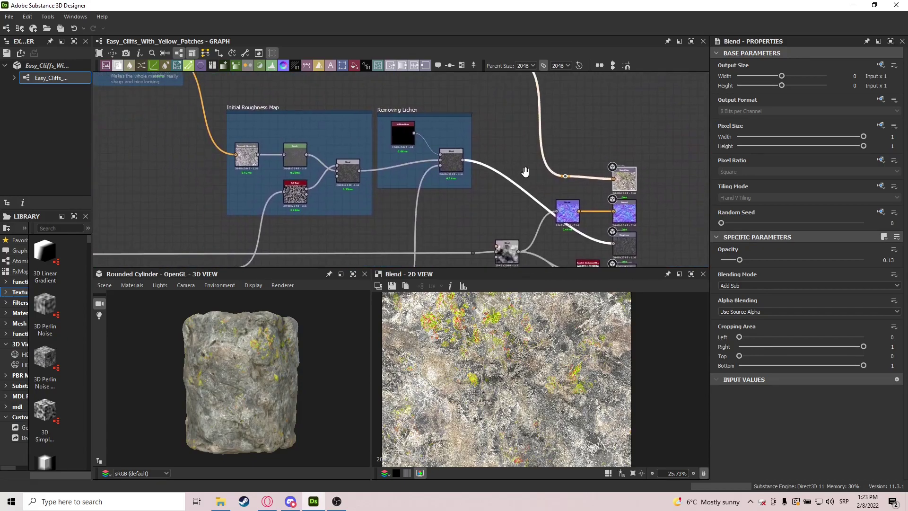
middle_drag(324, 149, 404, 163)
middle_drag(336, 120, 392, 162)
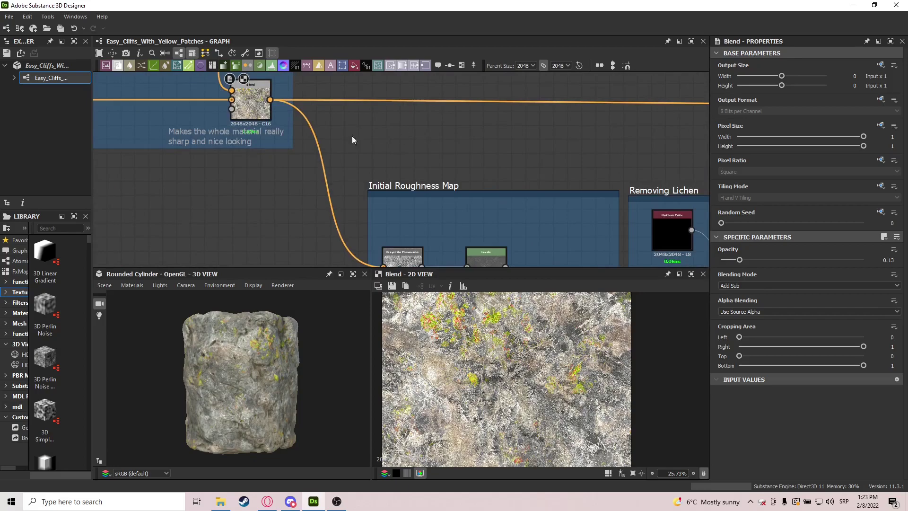
drag(349, 151, 433, 169)
Step: Preview the Grayscale Conversion in the Initial Roughness Map frame and trace its input back to the sharpened Blend
scroll(422, 190, down, 3)
middle_drag(421, 208, 322, 115)
scroll(418, 119, up, 2)
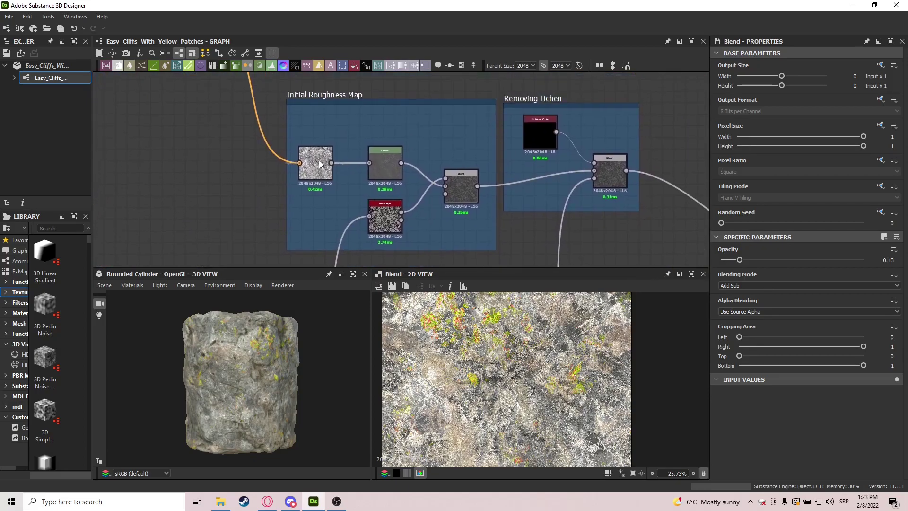
click(326, 168)
scroll(302, 147, up, 3)
middle_drag(302, 145, 353, 228)
scroll(353, 227, down, 4)
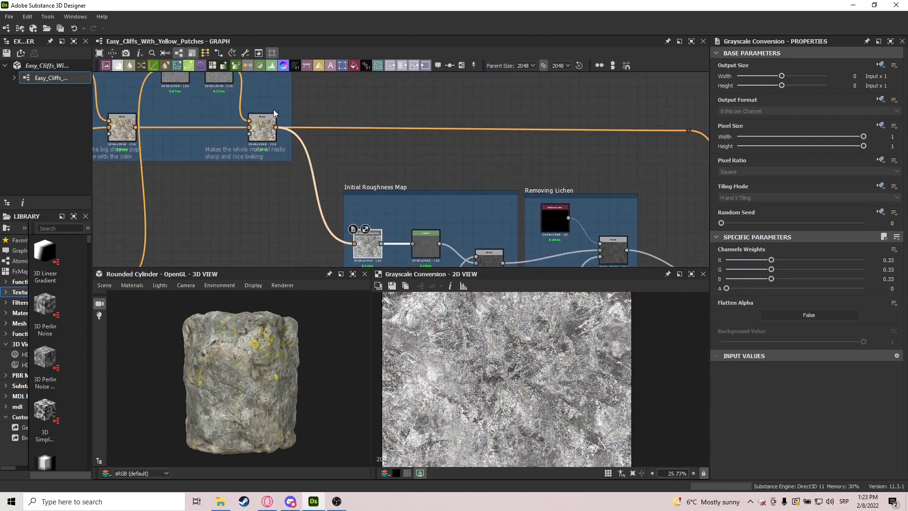
scroll(379, 162, up, 3)
Step: Preview the Levels node in the Initial Roughness Map frame and raise its input black level to near the histogram's peak
click(379, 162)
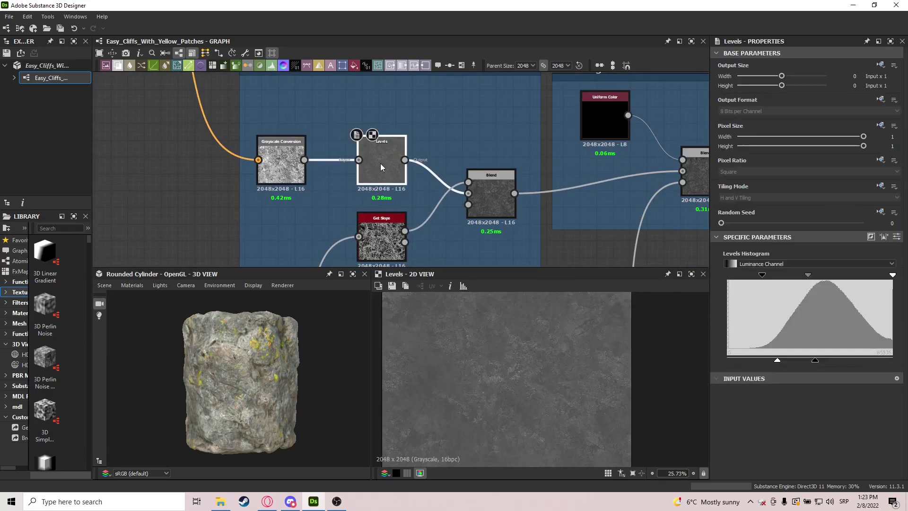
scroll(533, 318, down, 3)
scroll(572, 359, up, 1)
drag(298, 364, 439, 373)
mouse_move(253, 347)
mouse_down()
mouse_move(240, 332)
mouse_move(239, 355)
mouse_up()
mouse_move(807, 274)
mouse_down()
mouse_move(865, 271)
mouse_move(817, 279)
mouse_up()
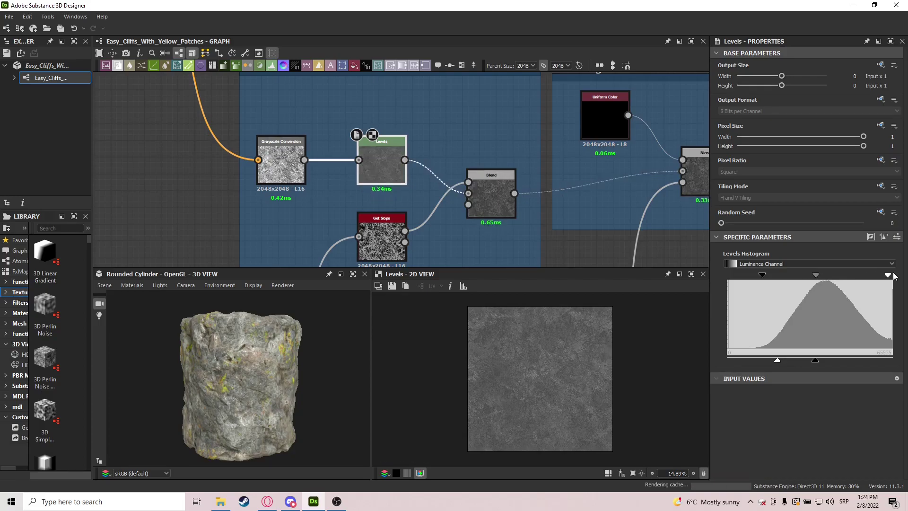
drag(763, 275, 826, 274)
scroll(614, 397, up, 1)
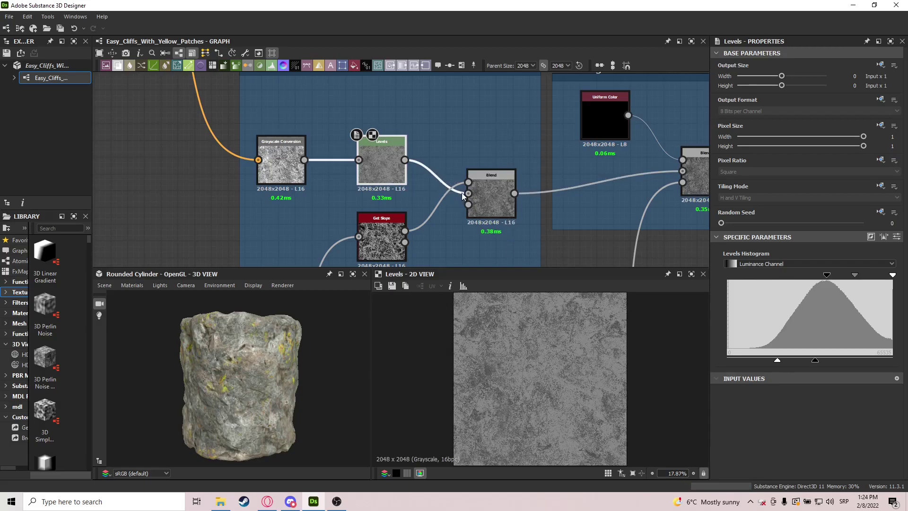
Step: Preview the Get Slope node's mask and trace its input back to the height Blend just before the Surface Noise frame
scroll(390, 237, up, 1)
middle_drag(389, 232, 411, 156)
double_click(404, 158)
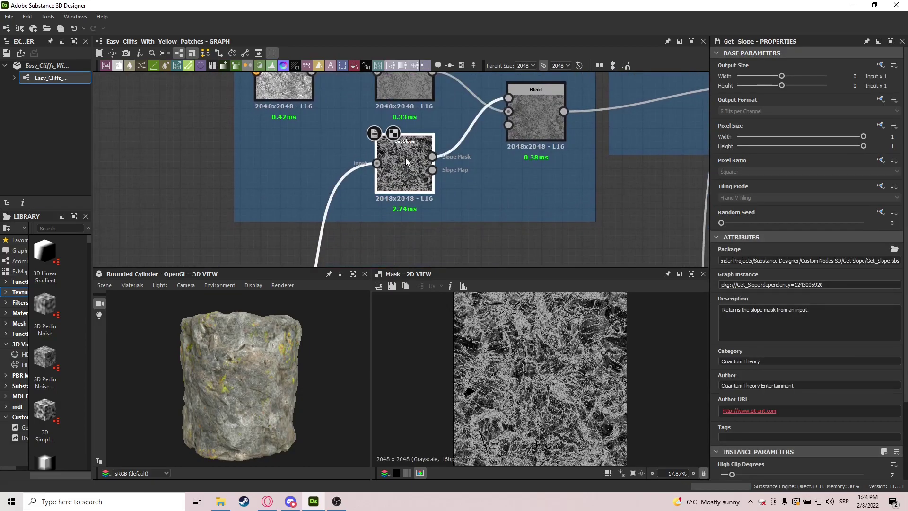
scroll(342, 206, down, 8)
mouse_move(296, 251)
middle_down()
mouse_move(411, 201)
mouse_move(557, 211)
middle_up()
middle_drag(173, 208, 436, 201)
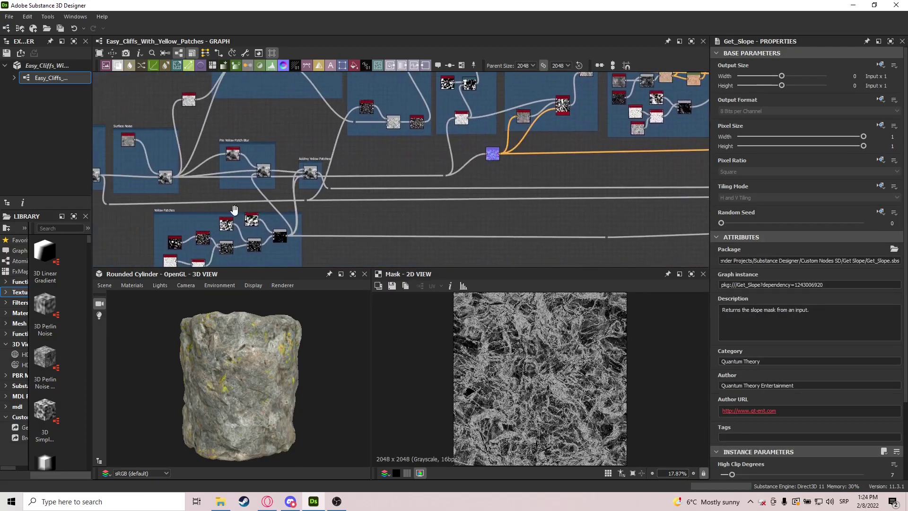
middle_drag(217, 201, 271, 202)
click(140, 175)
middle_drag(140, 174, 314, 177)
Step: Preview the Initial Roughness Map frame's Blend that subtracts the slope mask and examine its result up close
scroll(405, 193, down, 3)
middle_drag(700, 195, 347, 199)
scroll(465, 195, up, 6)
scroll(464, 195, up, 4)
middle_drag(475, 130, 470, 263)
middle_drag(419, 176, 529, 87)
scroll(529, 87, down, 3)
middle_drag(453, 109, 460, 148)
double_click(402, 134)
scroll(501, 338, up, 3)
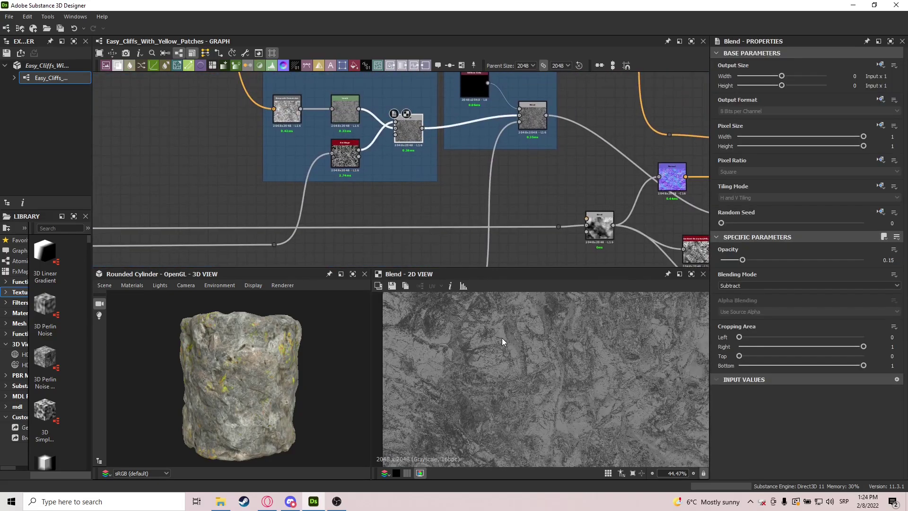
scroll(554, 380, down, 3)
Step: Preview the black Uniform Color and the Blend in the Removing Lichen frame
middle_drag(548, 72, 524, 145)
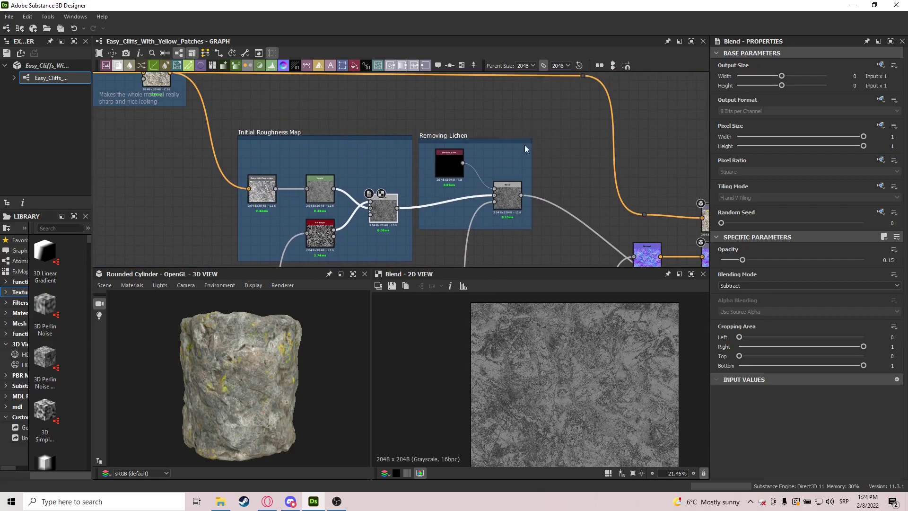
double_click(447, 160)
scroll(516, 213, up, 2)
double_click(507, 180)
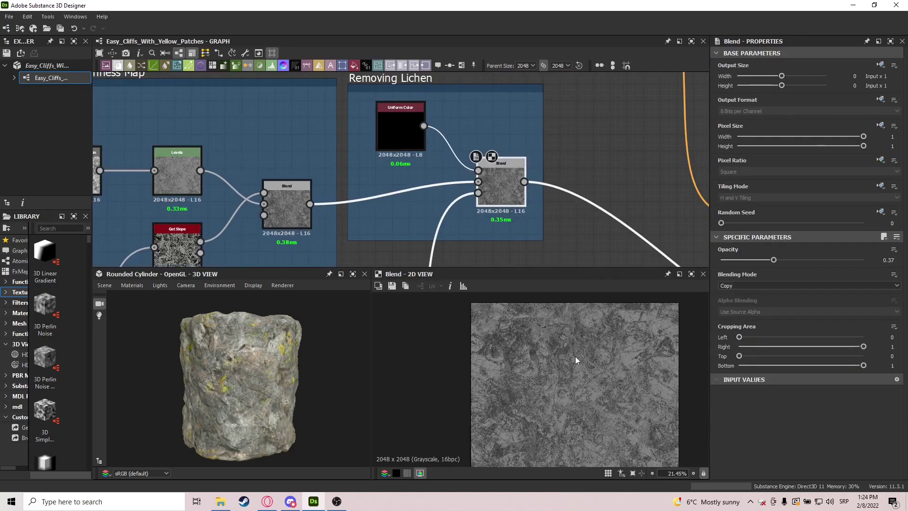
Step: Trace the Removing Lichen Blend's opacity input back to the final mask Blend of the Yellow Patches frame
scroll(600, 254, down, 6)
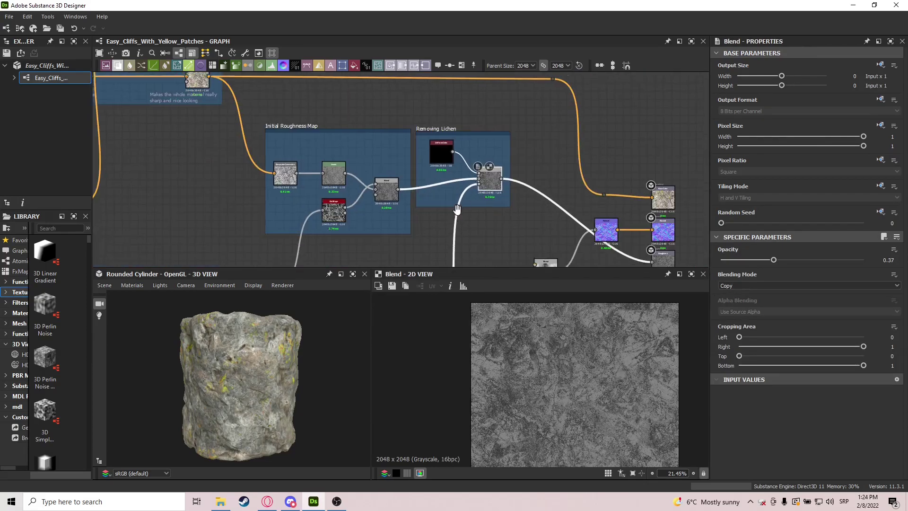
scroll(305, 178, up, 5)
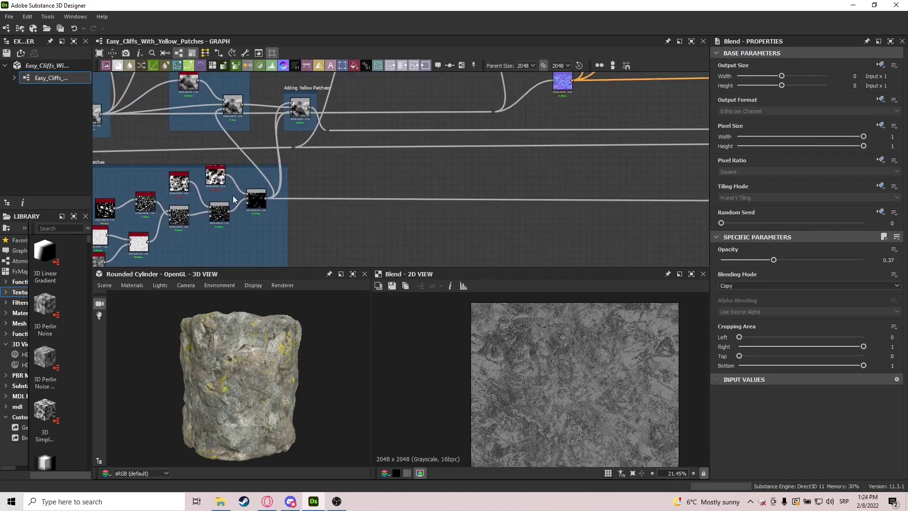
click(329, 182)
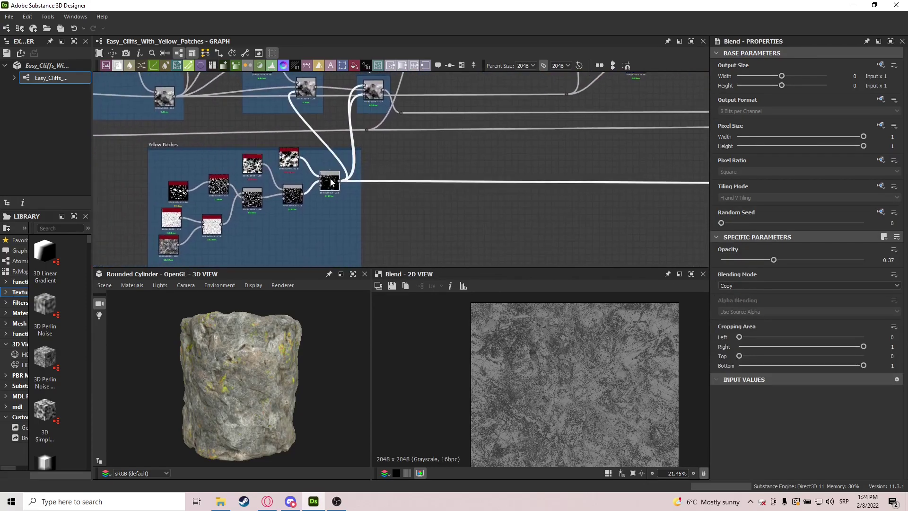
middle_drag(583, 192, 510, 209)
scroll(507, 210, down, 2)
scroll(592, 191, down, 3)
middle_drag(591, 191, 300, 185)
middle_drag(402, 158, 605, 150)
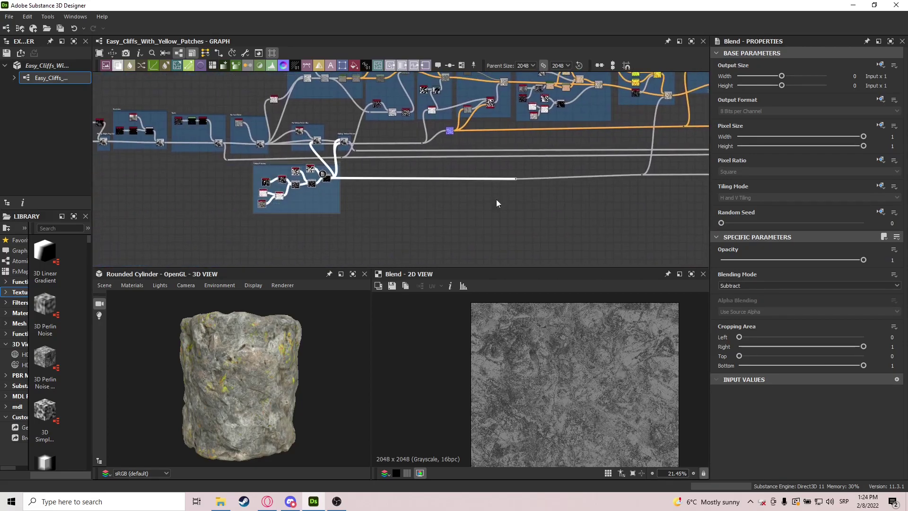
Step: Set the Removing Lichen Blend's opacity to 0.38, with the yellow patches shown up close on the 3D model
scroll(393, 186, up, 5)
scroll(211, 380, up, 3)
drag(211, 379, 227, 390)
scroll(253, 386, up, 5)
middle_drag(396, 133, 385, 173)
click(416, 165)
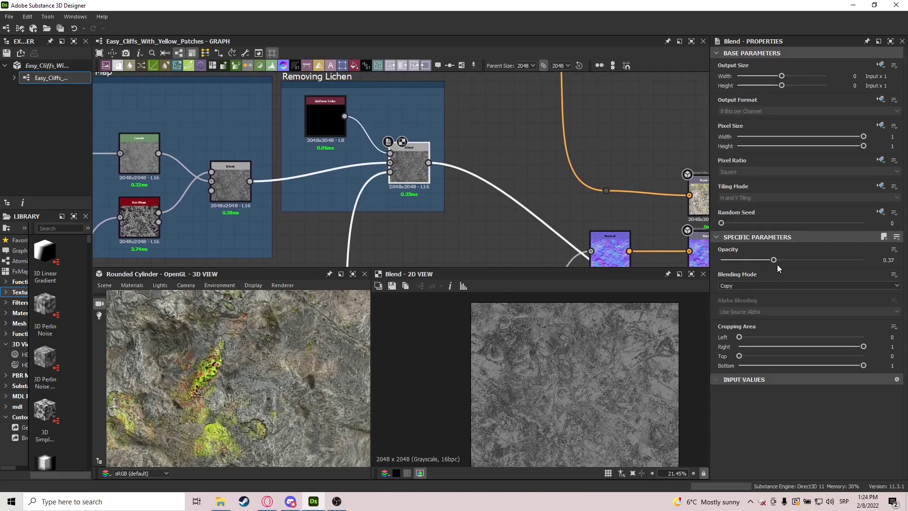
mouse_move(790, 261)
mouse_down()
mouse_move(865, 261)
mouse_move(774, 264)
mouse_up()
Step: Preview the Roughness output fed by the Removing Lichen Blend
middle_drag(494, 183, 299, 89)
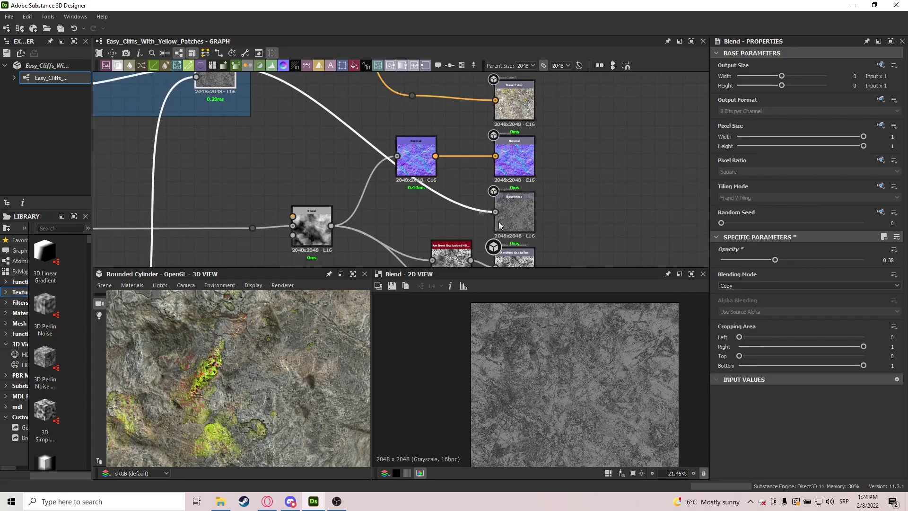
click(515, 218)
drag(514, 210, 519, 208)
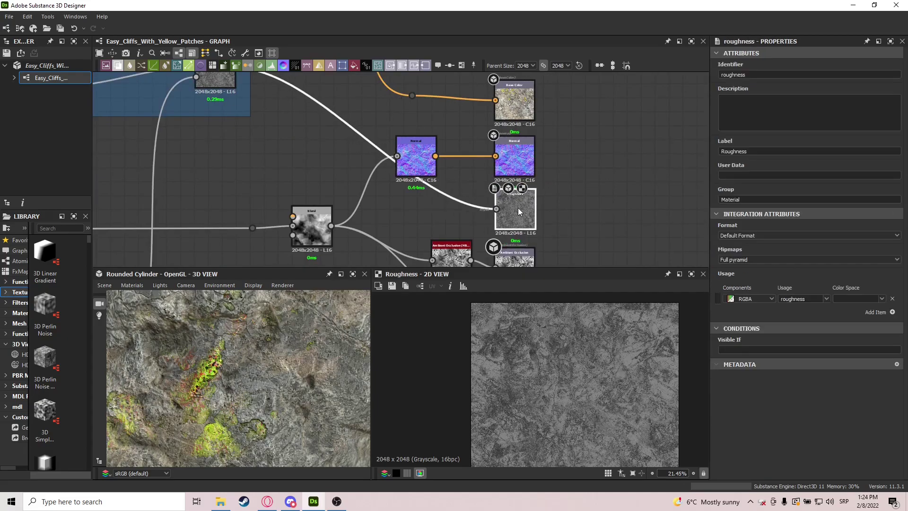
Step: Trace the final height connection back to the Adding Yellow Patches frame and preview its Blend
middle_drag(342, 199, 407, 173)
scroll(407, 173, down, 5)
middle_drag(243, 182, 636, 189)
middle_drag(288, 187, 639, 188)
middle_drag(150, 194, 266, 196)
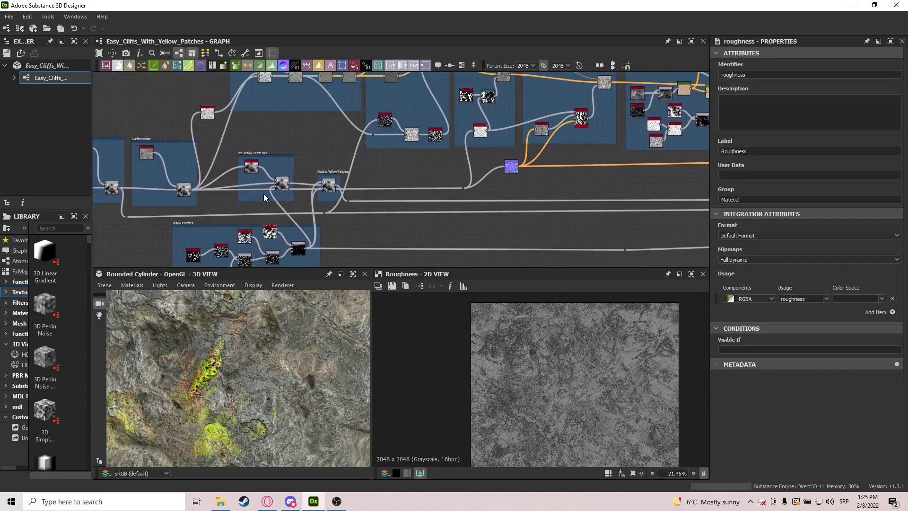
scroll(331, 189, up, 5)
double_click(308, 173)
Step: Follow the height connection forward to the final height Blend and preview the Normal node and the Normal output
scroll(352, 177, down, 5)
middle_drag(524, 210, 337, 204)
middle_drag(491, 191, 142, 163)
middle_drag(629, 155, 340, 172)
scroll(340, 175, up, 4)
middle_drag(411, 206, 448, 208)
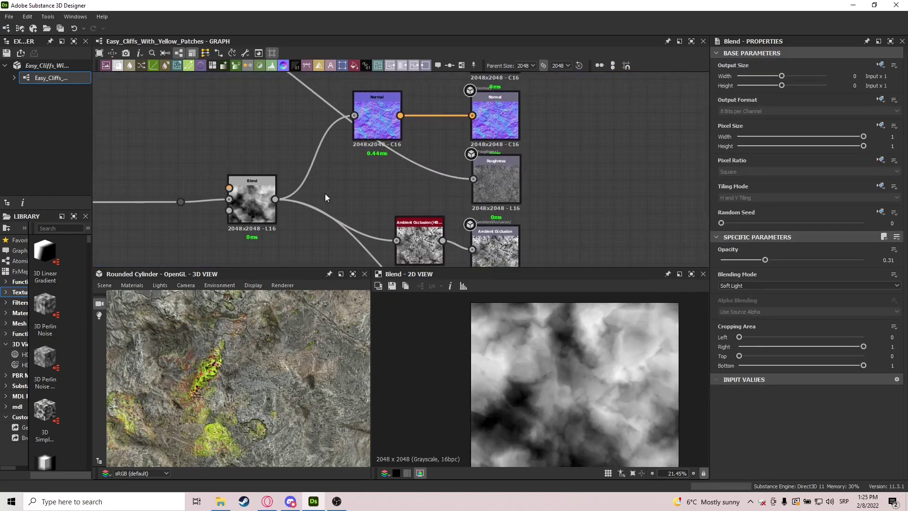
click(386, 120)
click(491, 105)
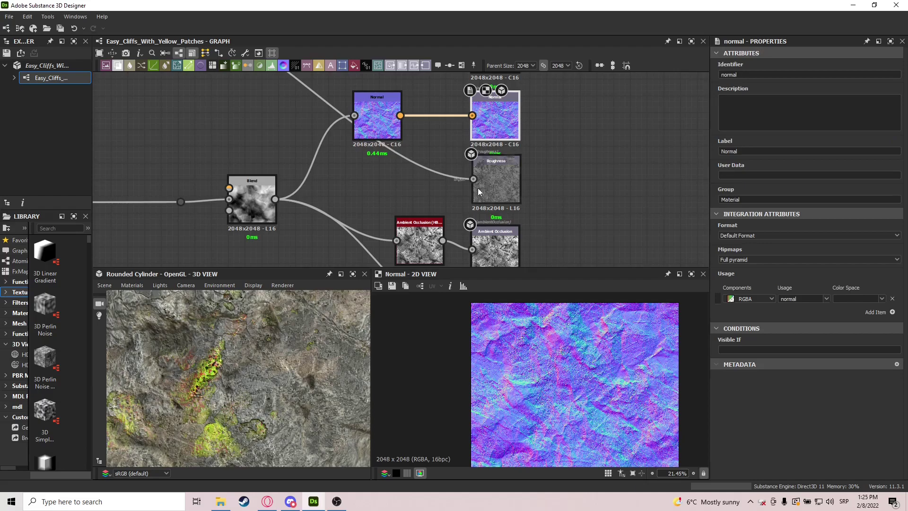
Step: Preview the Height output and select the final height Blend that feeds it
middle_drag(518, 203, 516, 142)
scroll(401, 200, down, 2)
click(478, 228)
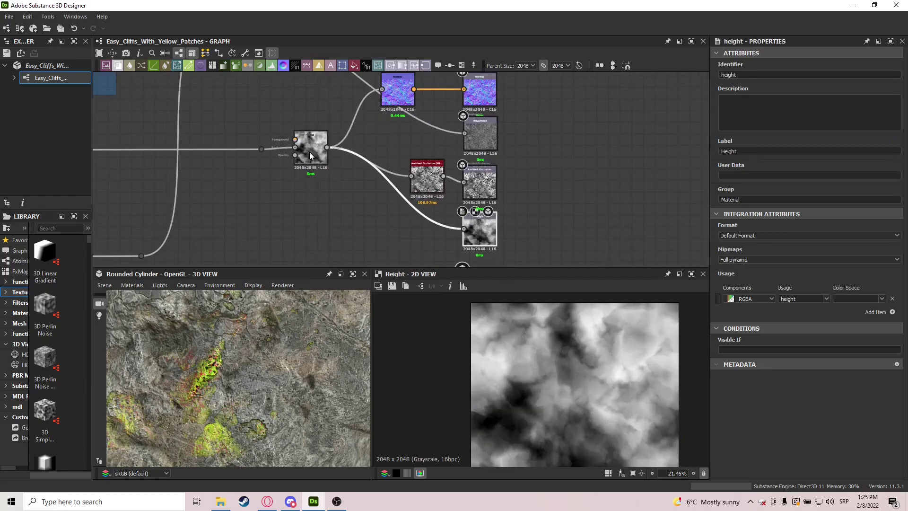
click(308, 146)
Step: Preview the Ambient Occlusion (HBAO) node beside the Ambient Occlusion output and examine its instance parameters
scroll(442, 186, up, 3)
scroll(430, 189, up, 2)
click(420, 190)
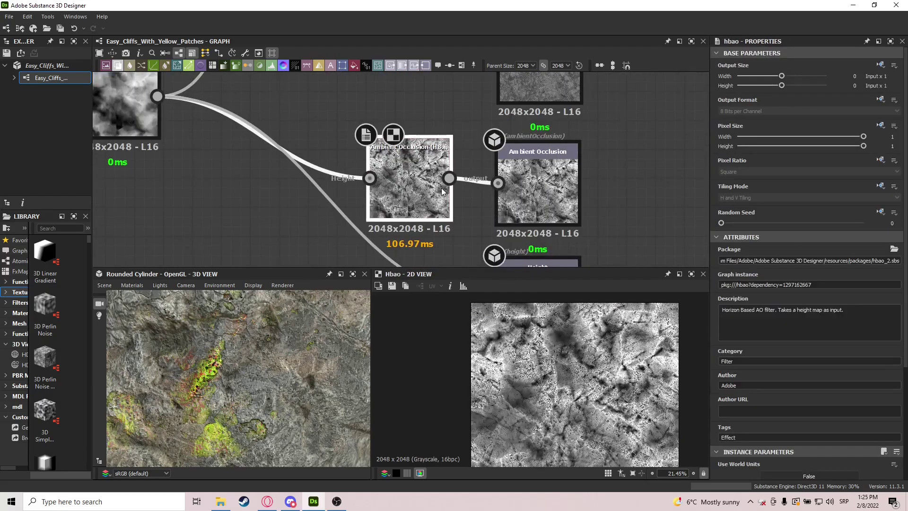
scroll(799, 408, down, 3)
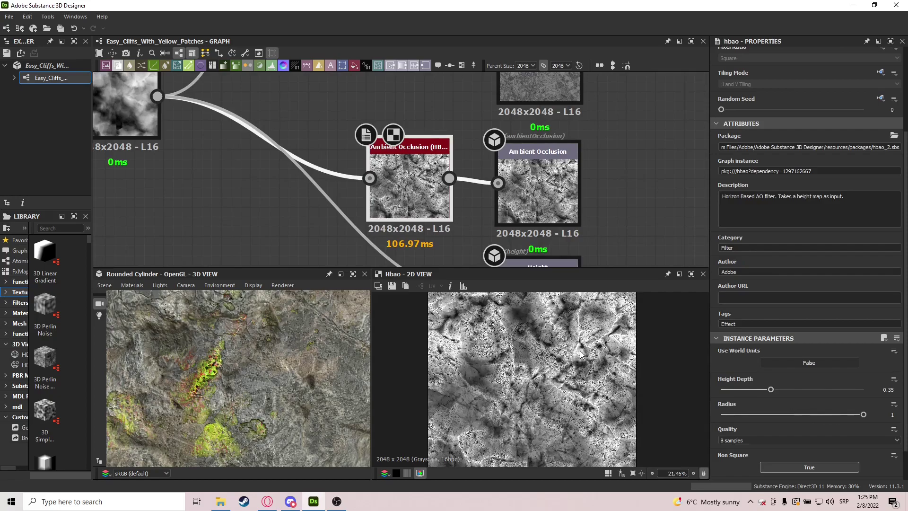
Step: Look over the whole graph from the material outputs back to the earlier height frames
scroll(242, 187, down, 3)
scroll(387, 200, down, 3)
middle_drag(270, 206, 483, 195)
scroll(402, 188, down, 1)
scroll(484, 194, down, 2)
scroll(483, 194, down, 2)
middle_drag(306, 179, 489, 197)
scroll(488, 196, down, 4)
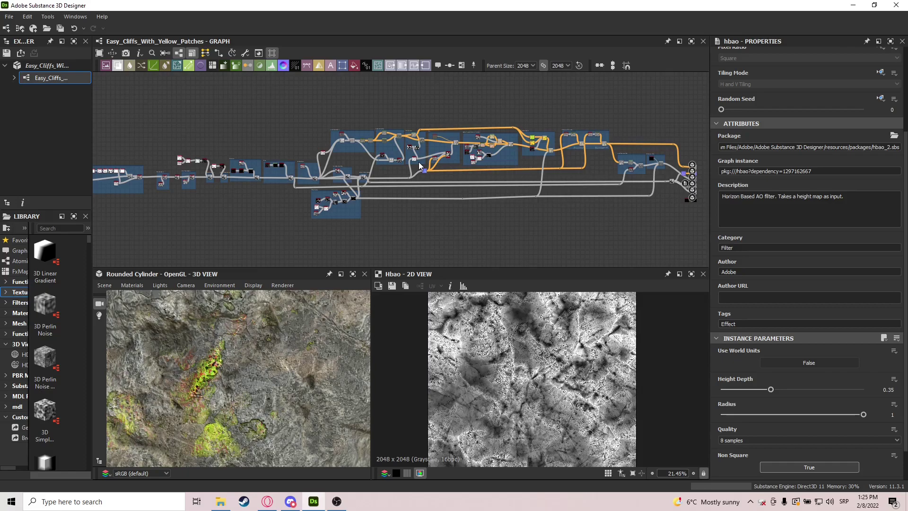
mouse_move(201, 131)
middle_down()
mouse_move(269, 162)
mouse_move(353, 132)
middle_up()
Step: Select the Get Slope node that feeds the Blend ahead of the Histogram Scan
scroll(244, 167, up, 8)
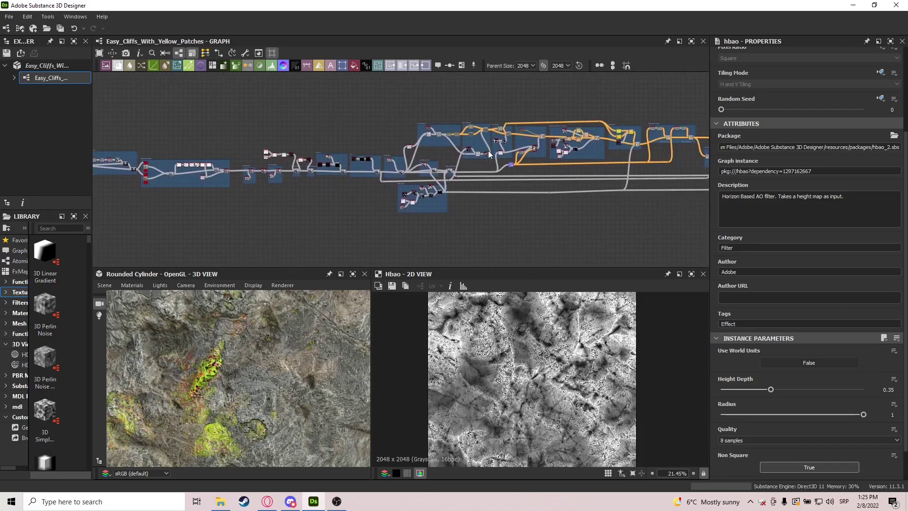
drag(243, 163, 240, 163)
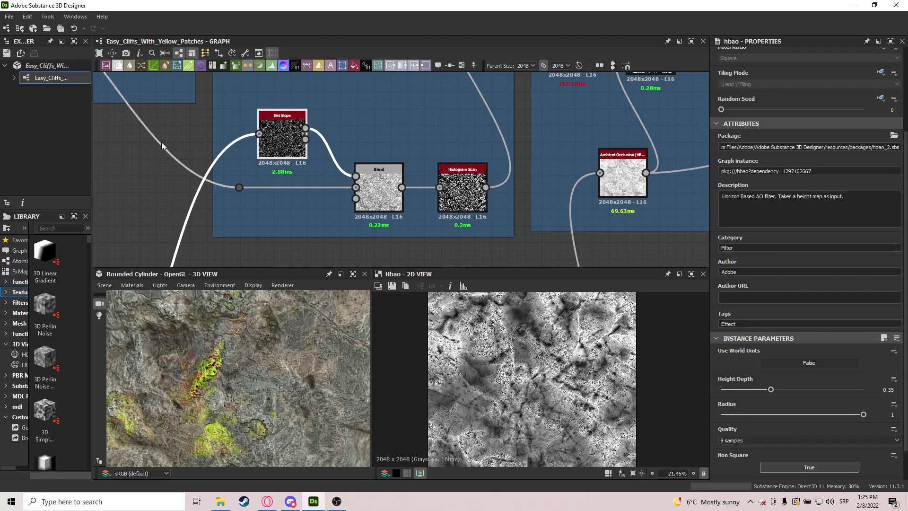
drag(324, 172, 285, 148)
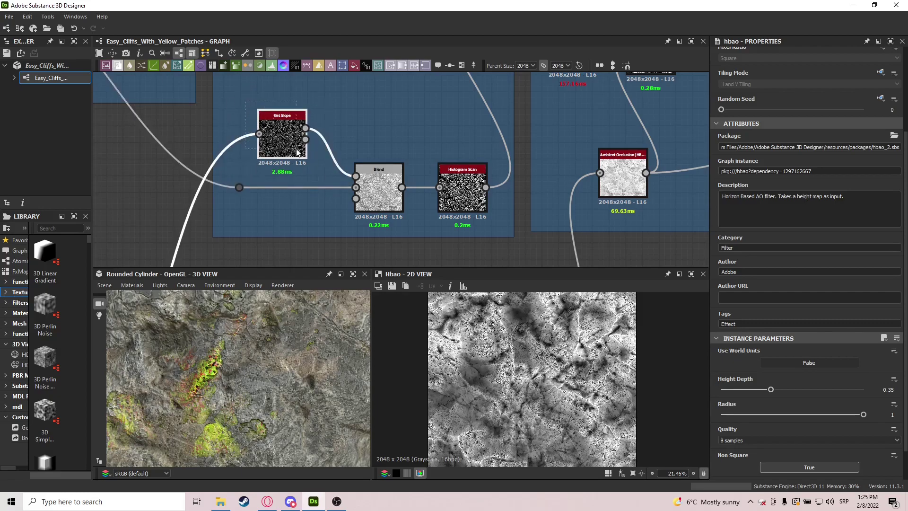
drag(318, 184, 320, 169)
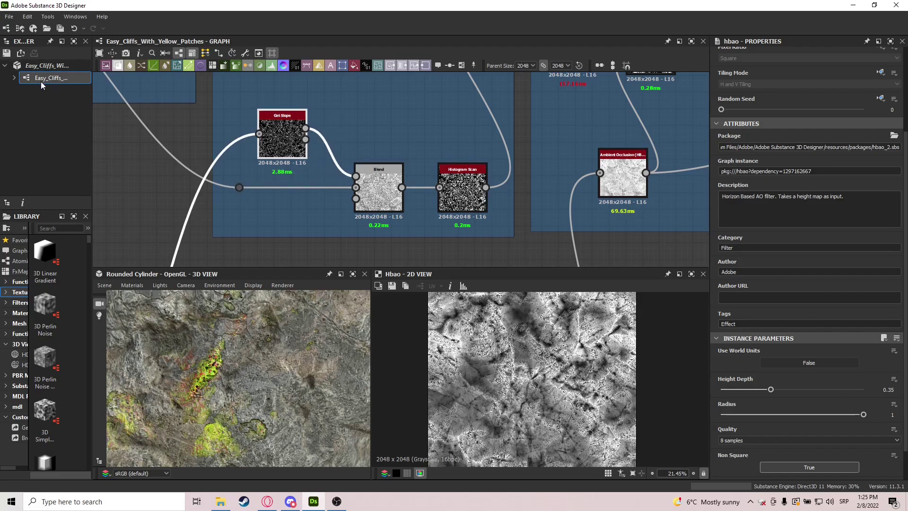
Step: Select every node across the full graph to show its extent and clear the selection
scroll(284, 152, down, 5)
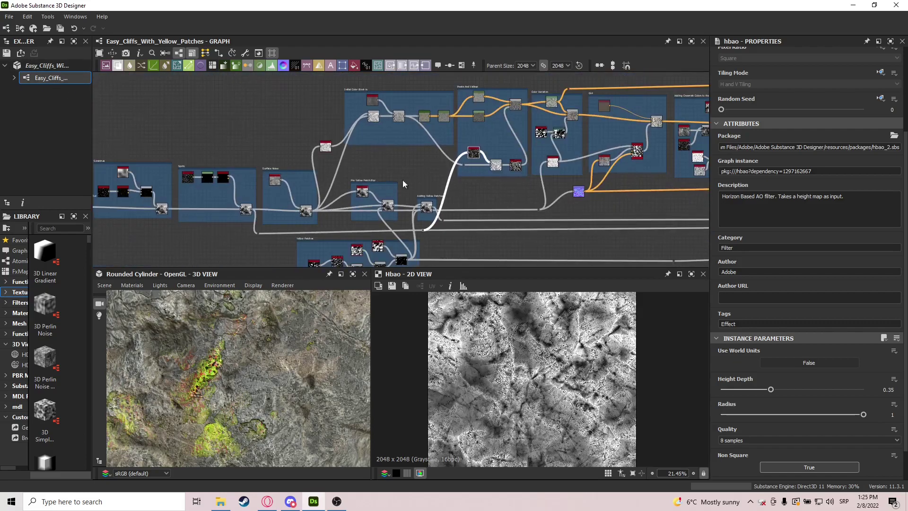
scroll(397, 180, down, 4)
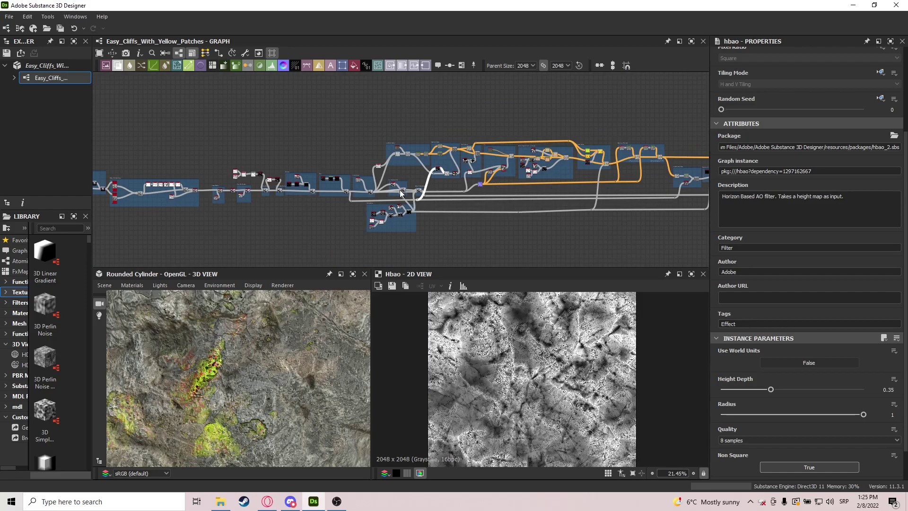
scroll(234, 126, down, 3)
scroll(166, 152, up, 1)
drag(131, 130, 672, 233)
mouse_move(672, 233)
mouse_down()
mouse_move(582, 194)
mouse_move(131, 110)
mouse_move(550, 244)
mouse_move(674, 248)
mouse_up()
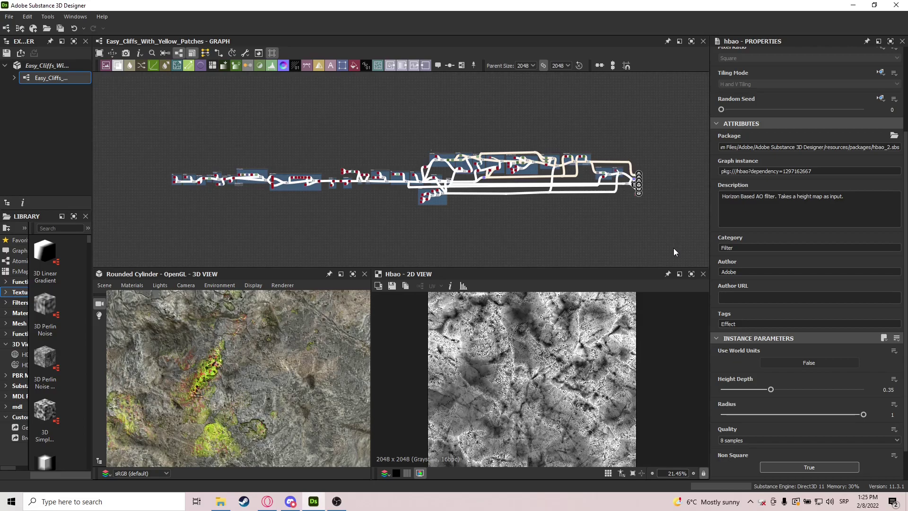
drag(658, 107, 135, 249)
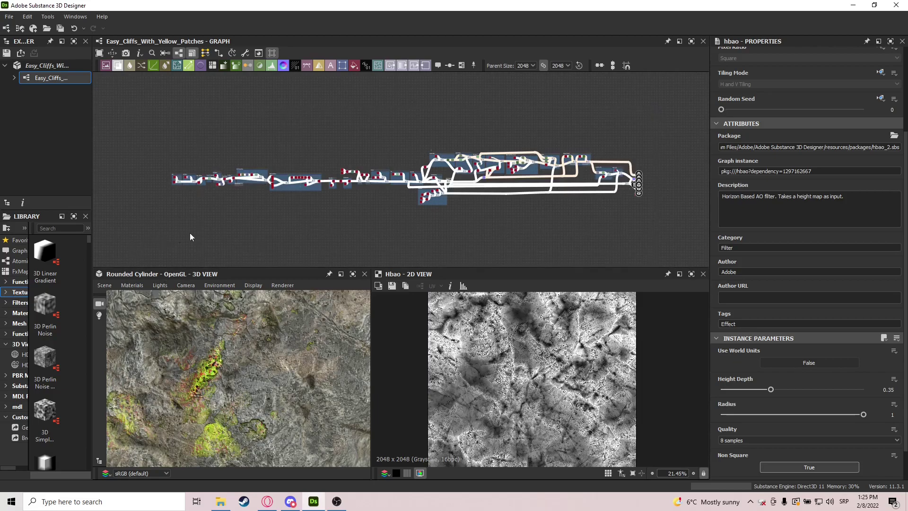
click(244, 215)
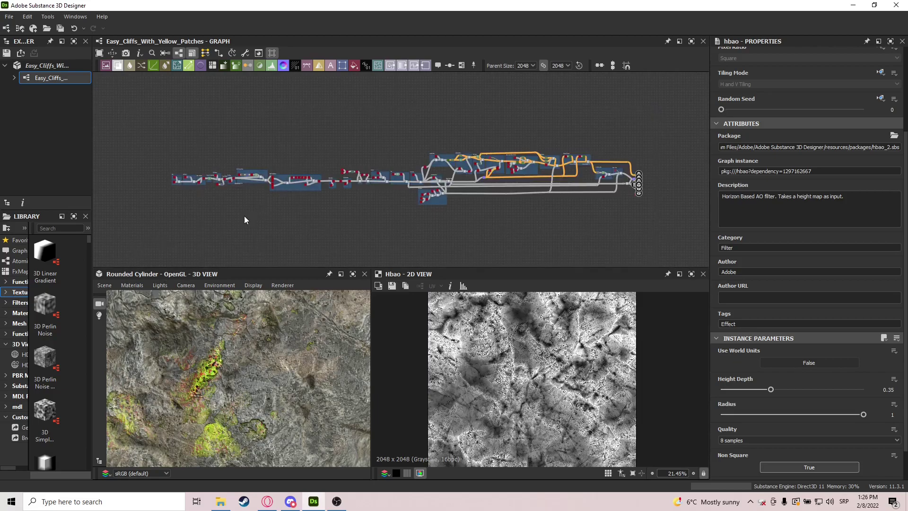